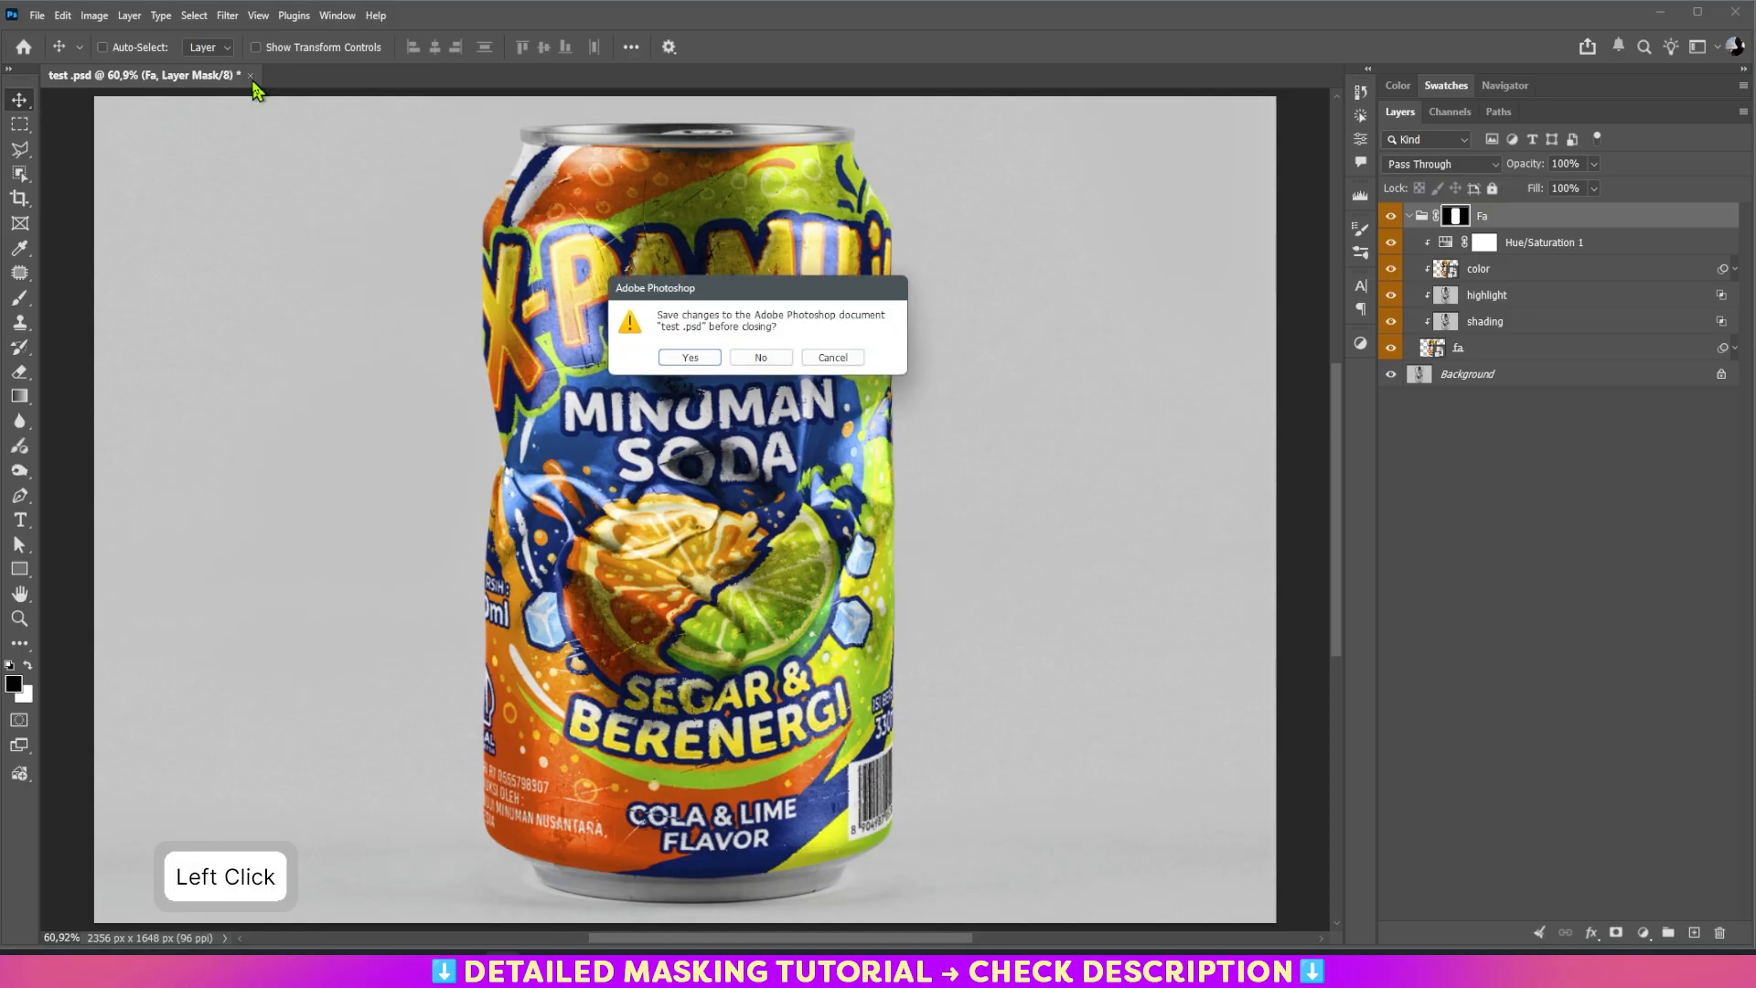
Close test.psd without saving its changes and open dented can 2.jpg together with Label 1.jpg.
click(764, 359)
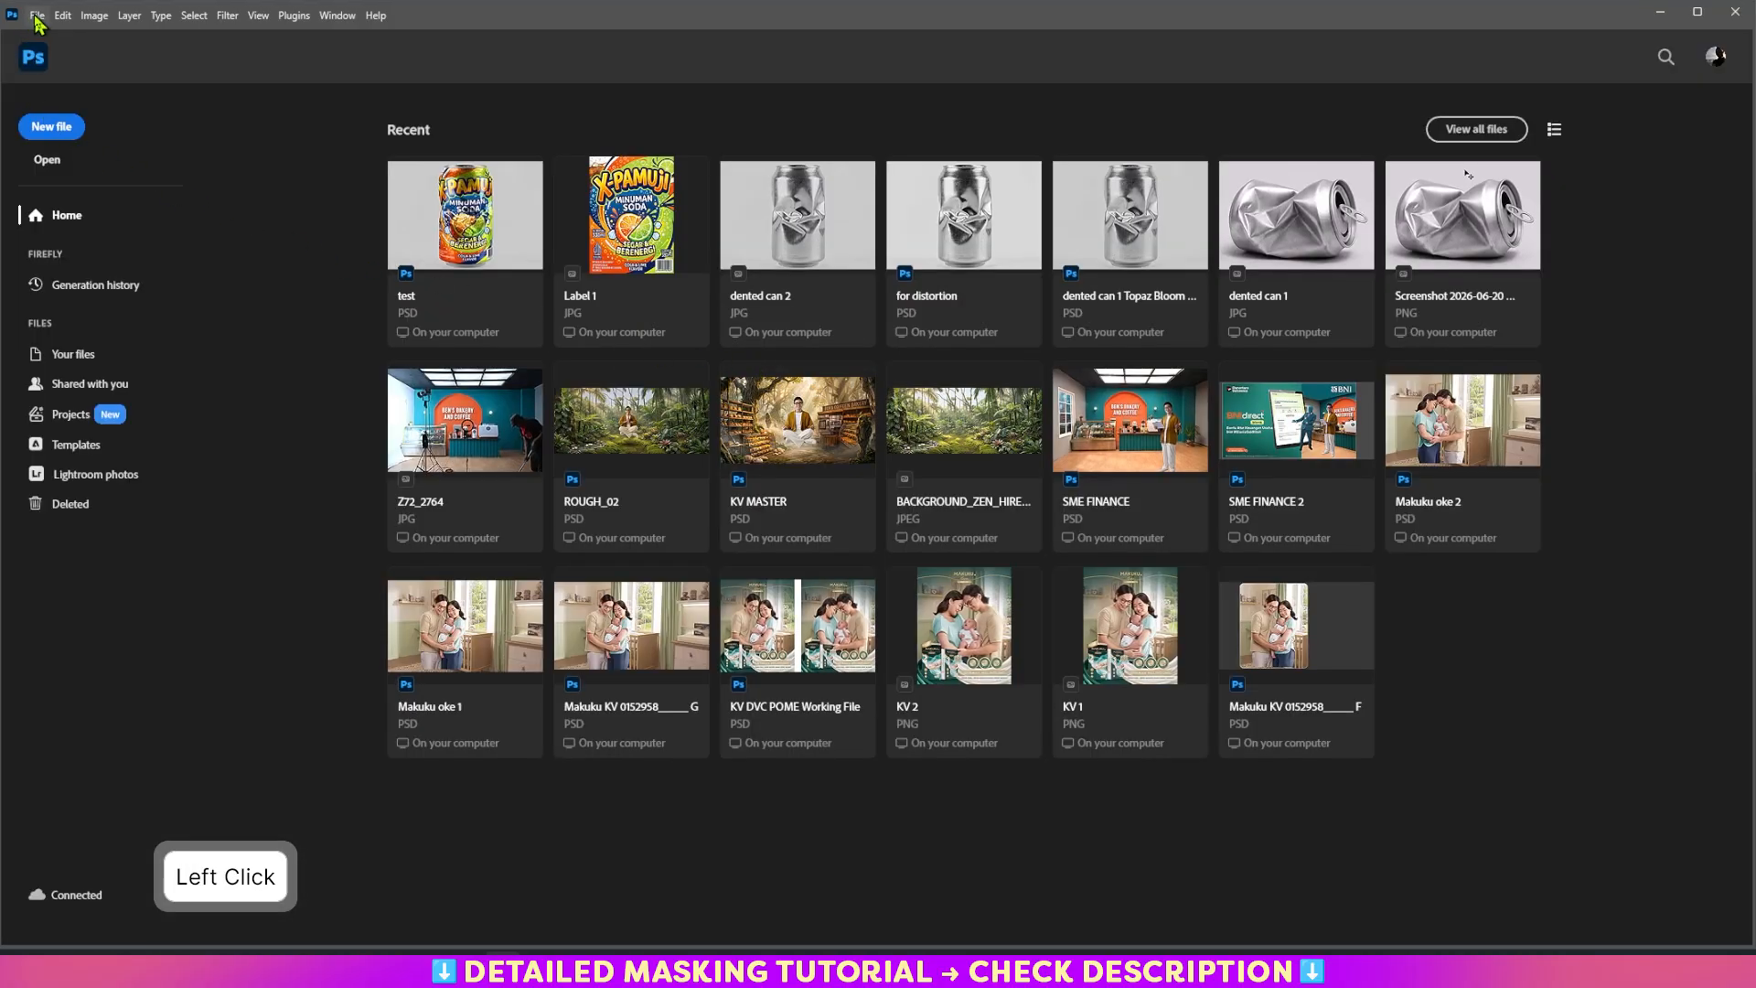
click(36, 18)
click(55, 46)
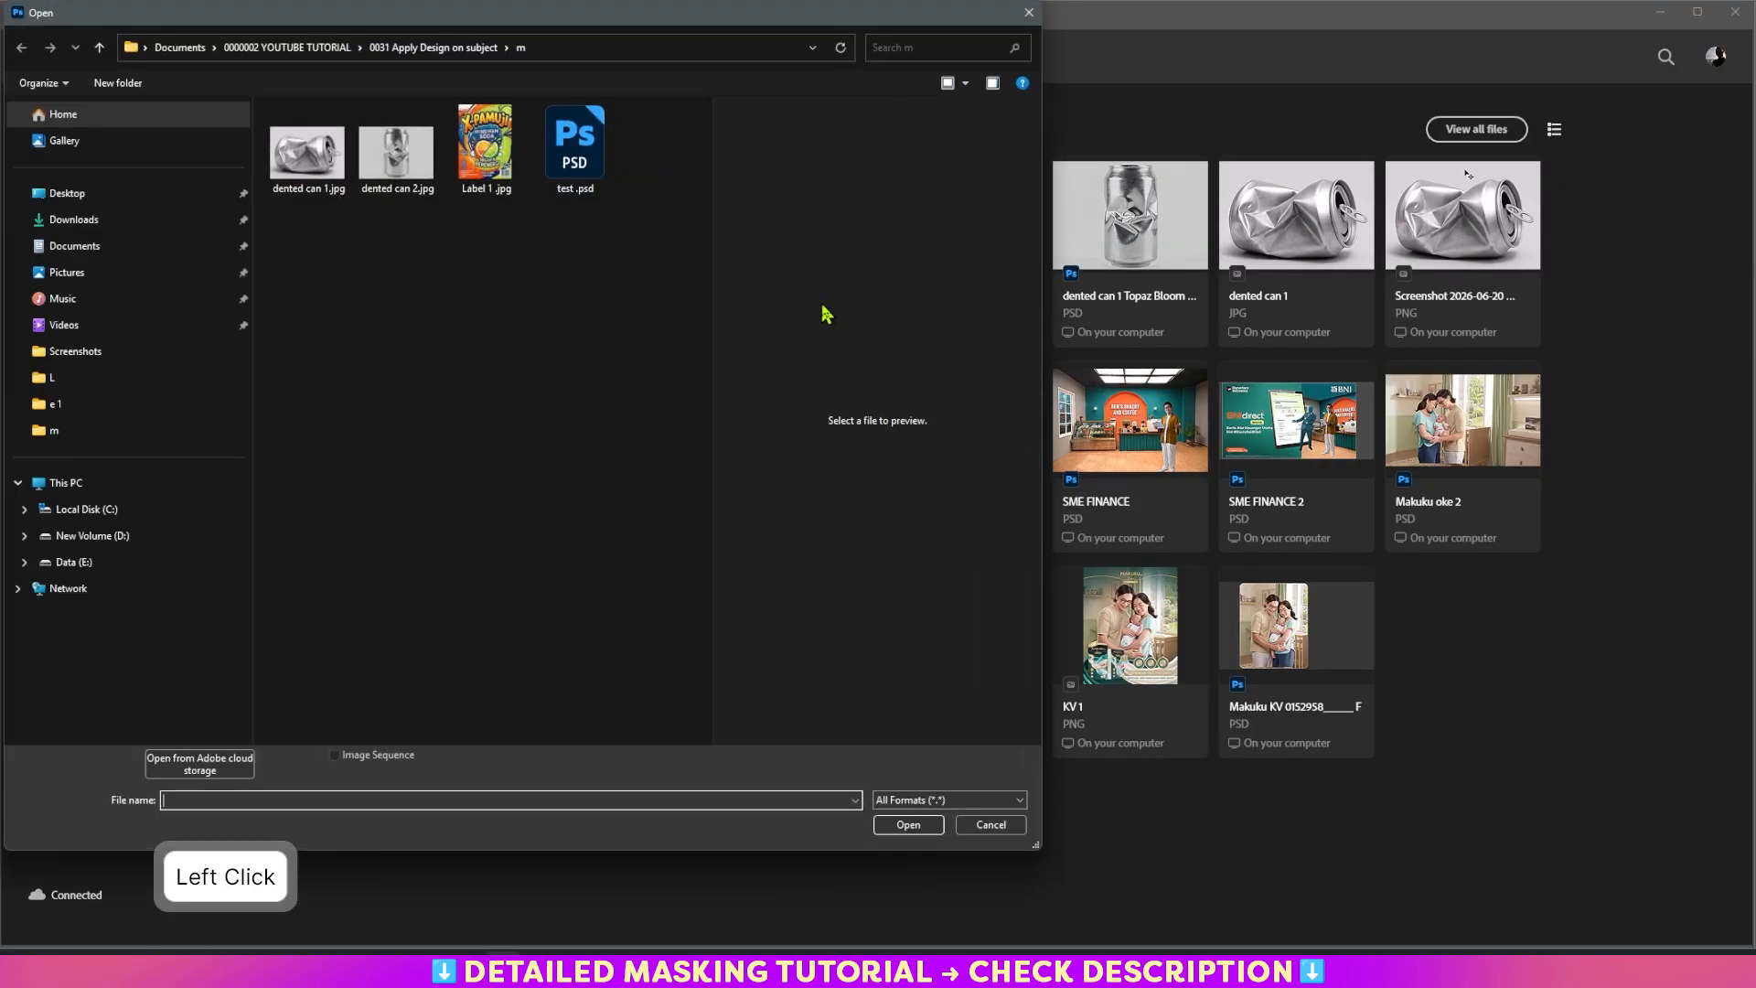
click(407, 157)
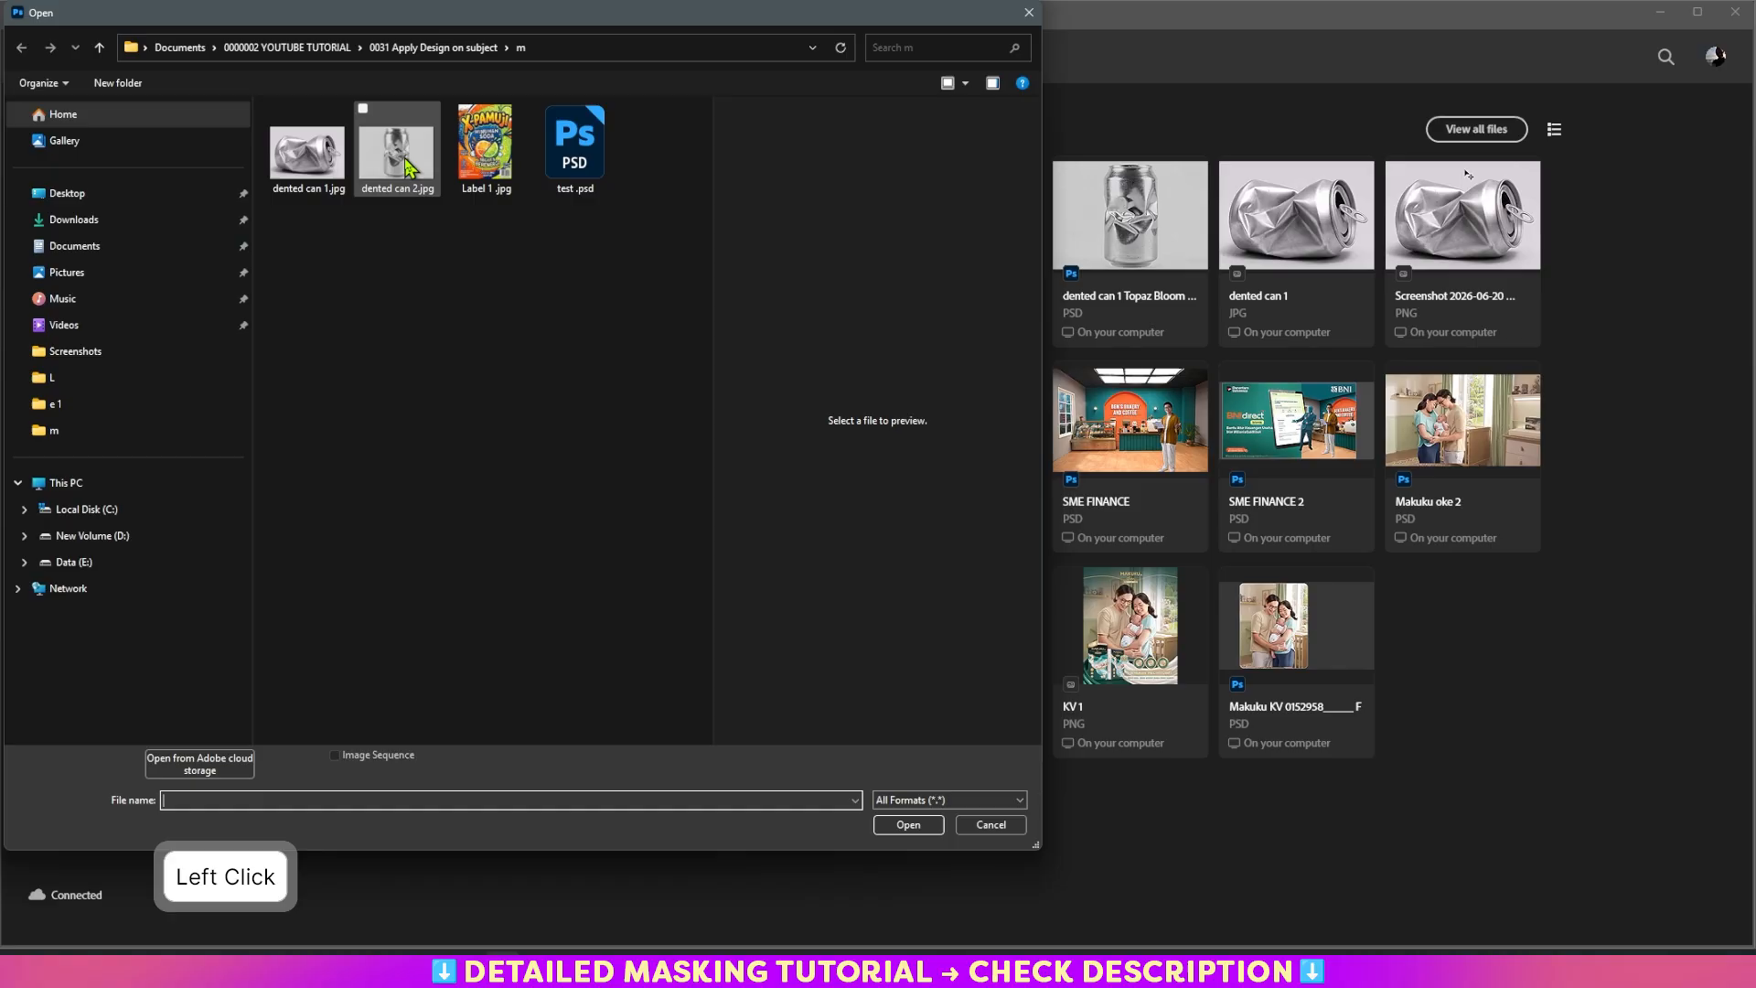
shift+click(502, 139)
click(921, 834)
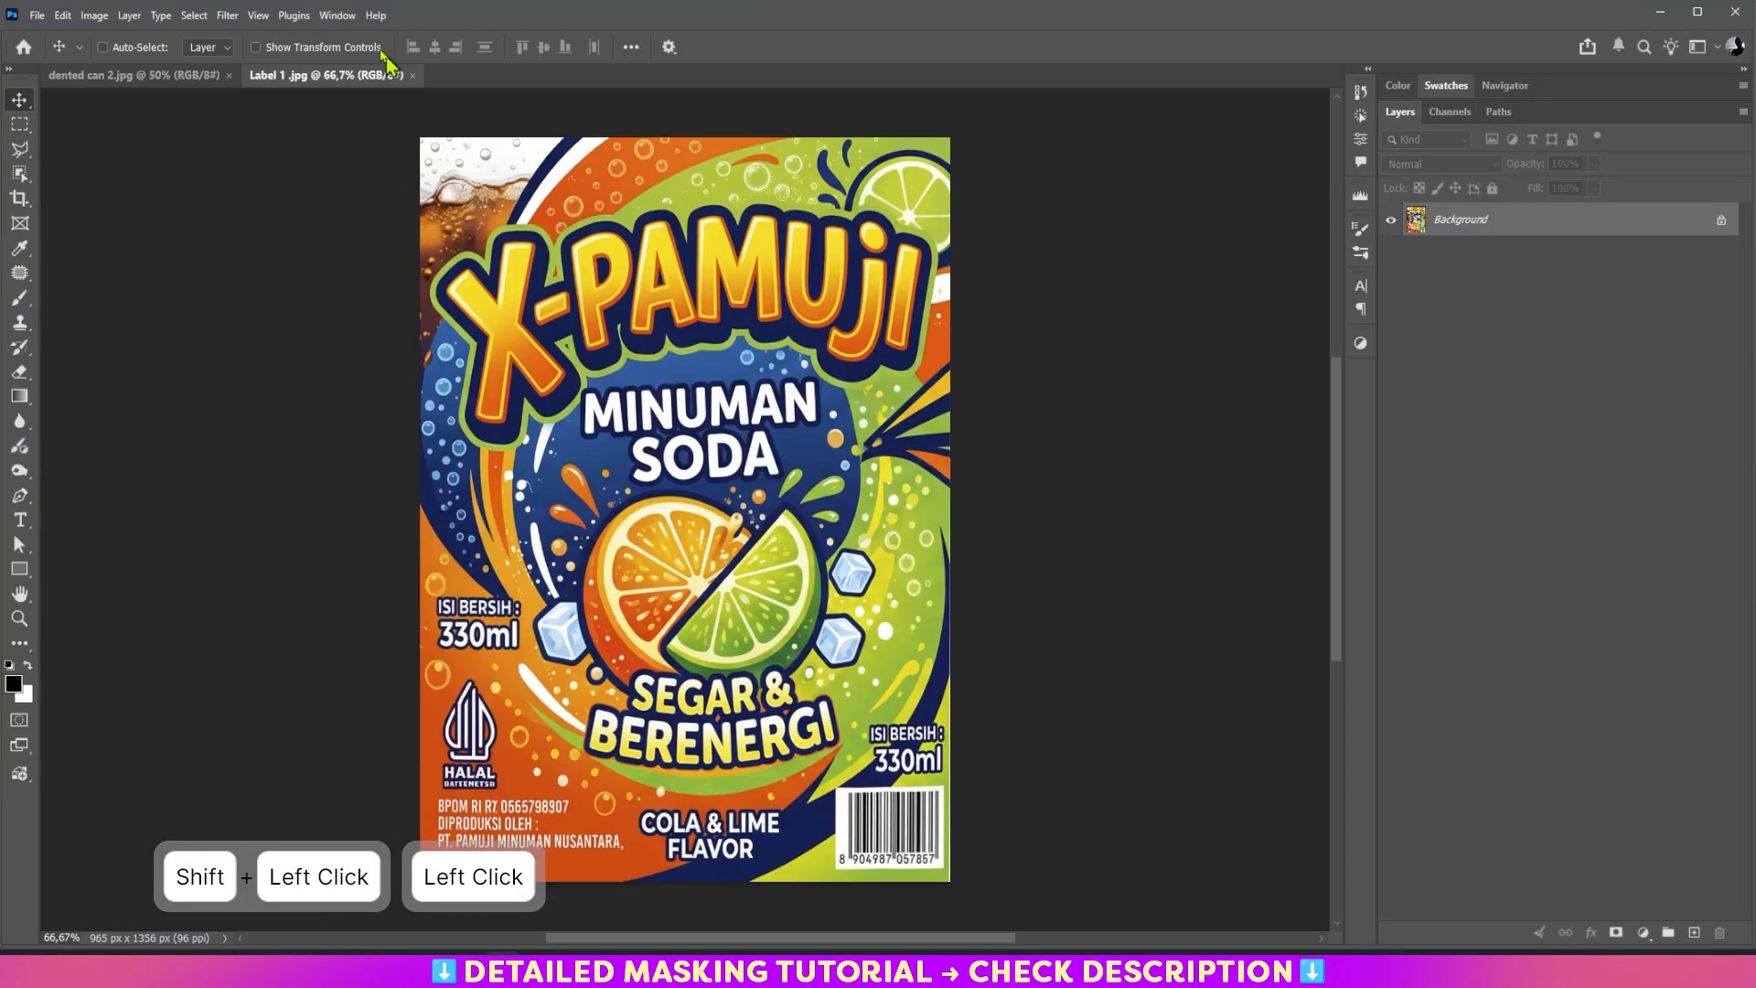
Tile the two documents side by side, copy the label artwork centred into the dented can document, and close Label 1.jpg.
click(338, 16)
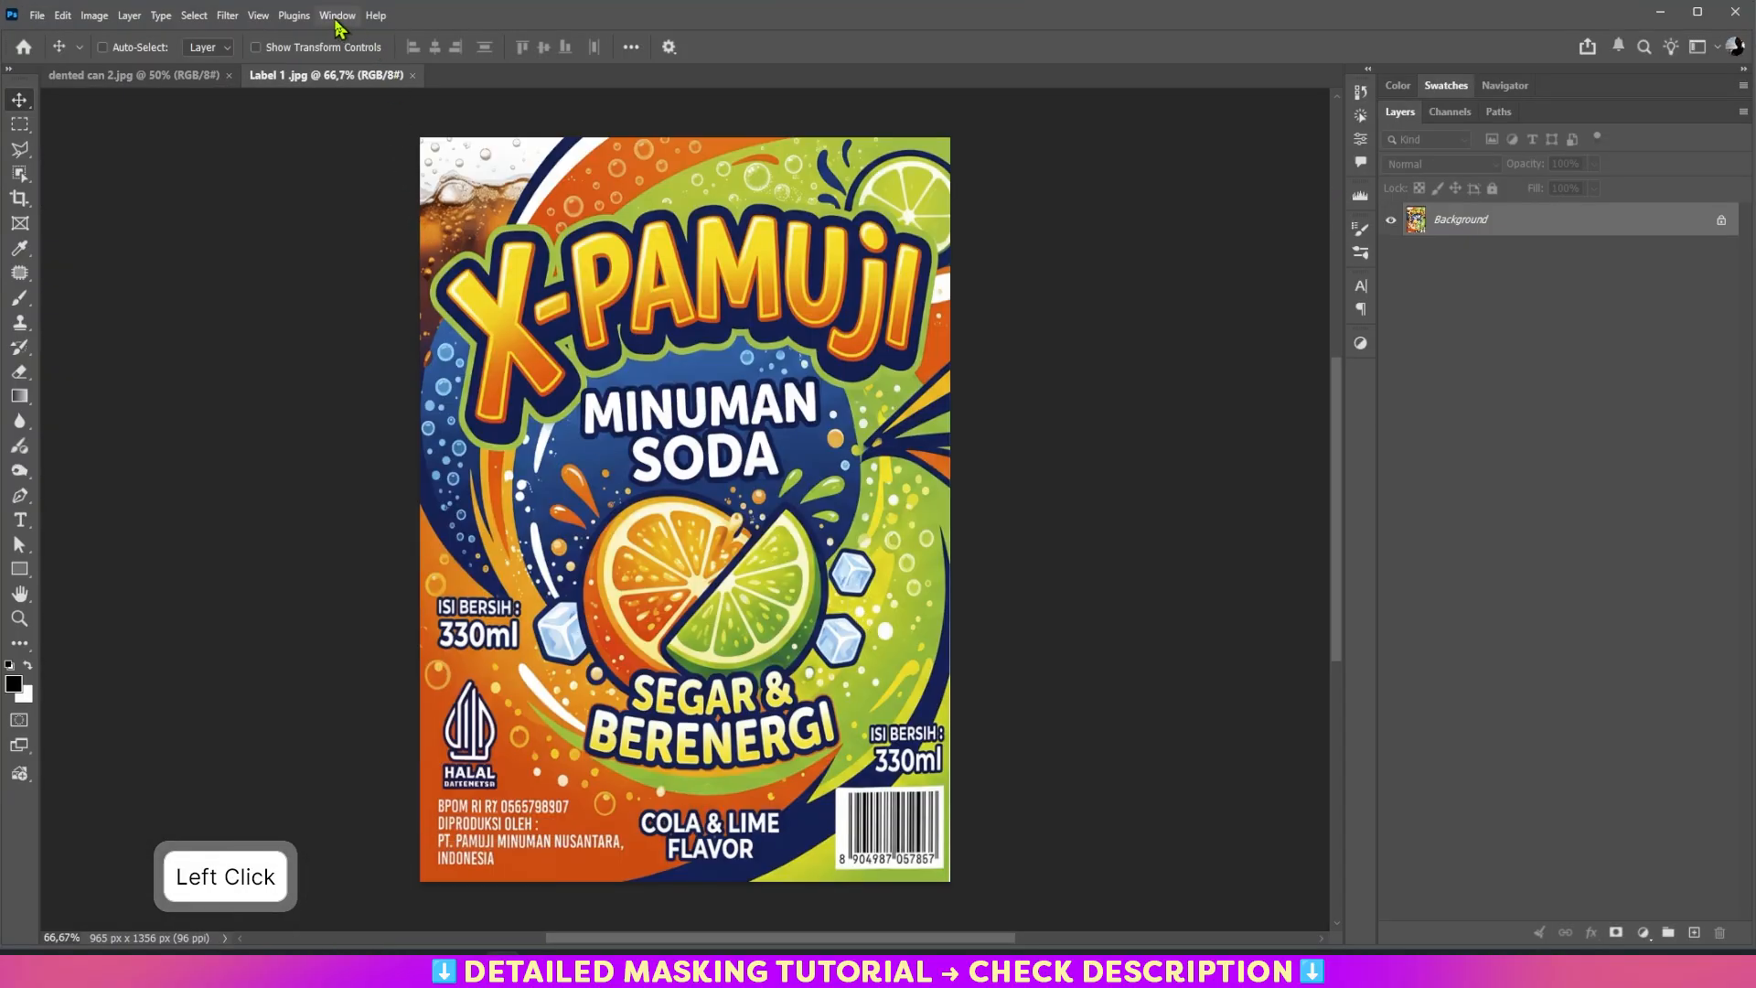
mouse_move(393, 36)
click(565, 36)
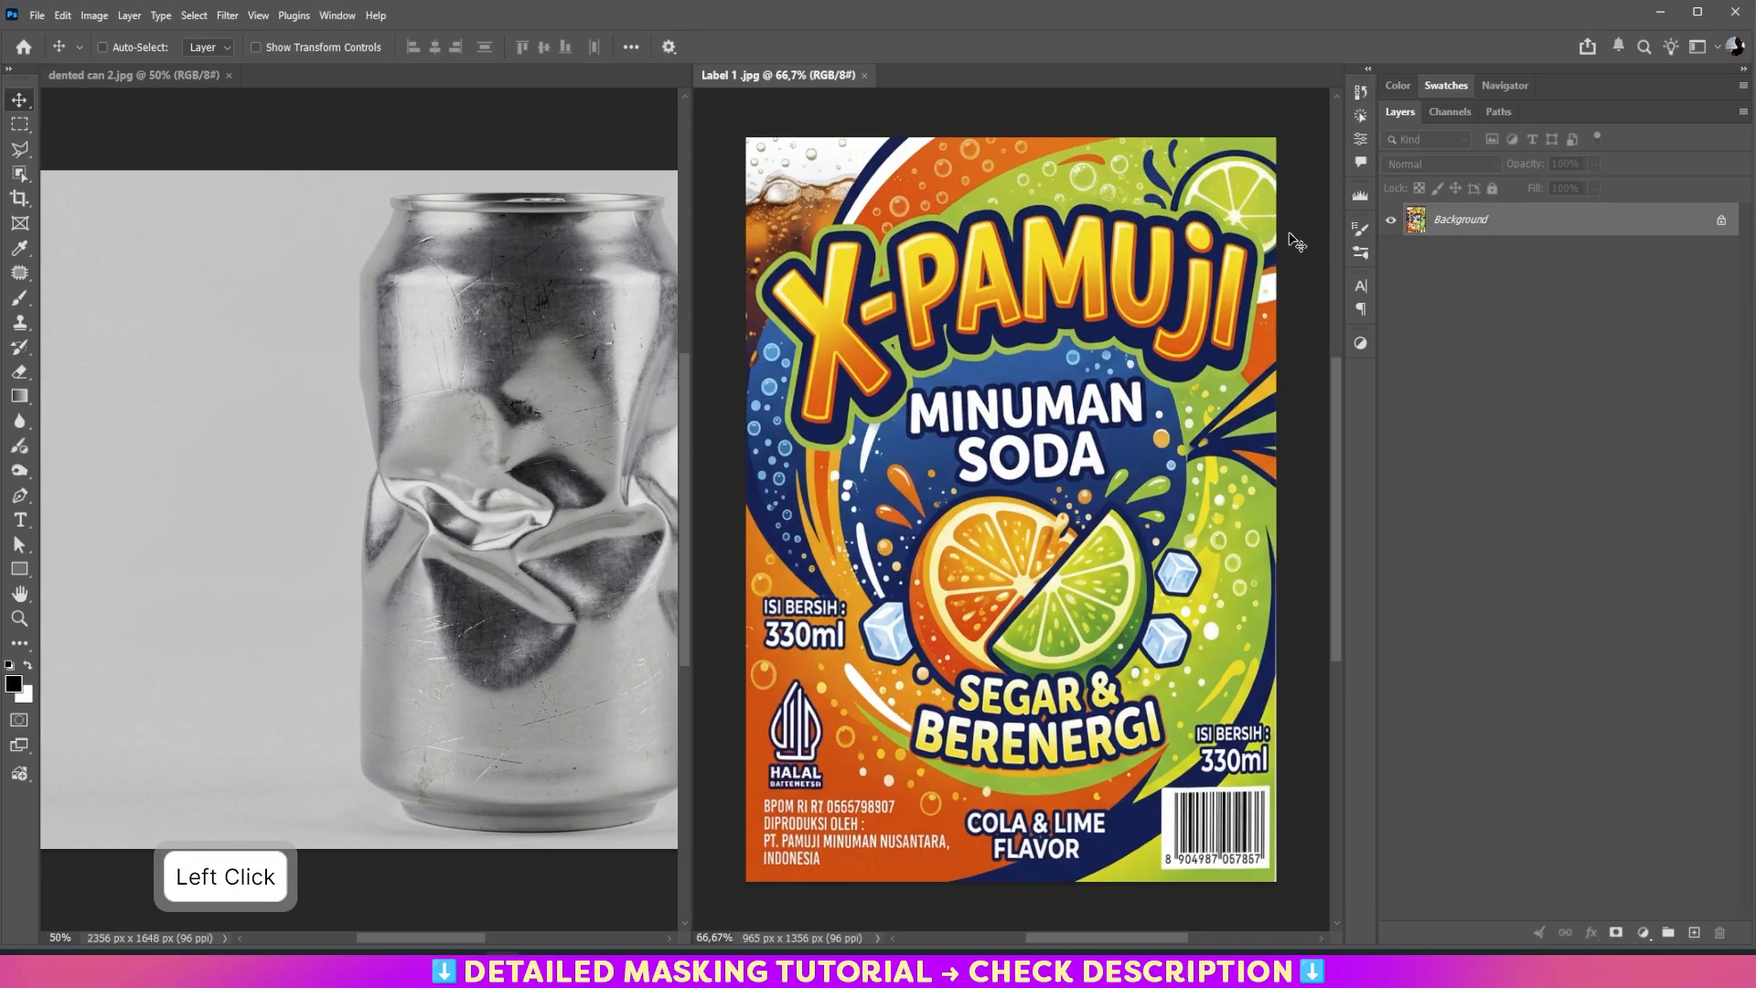
drag(1505, 224, 509, 451)
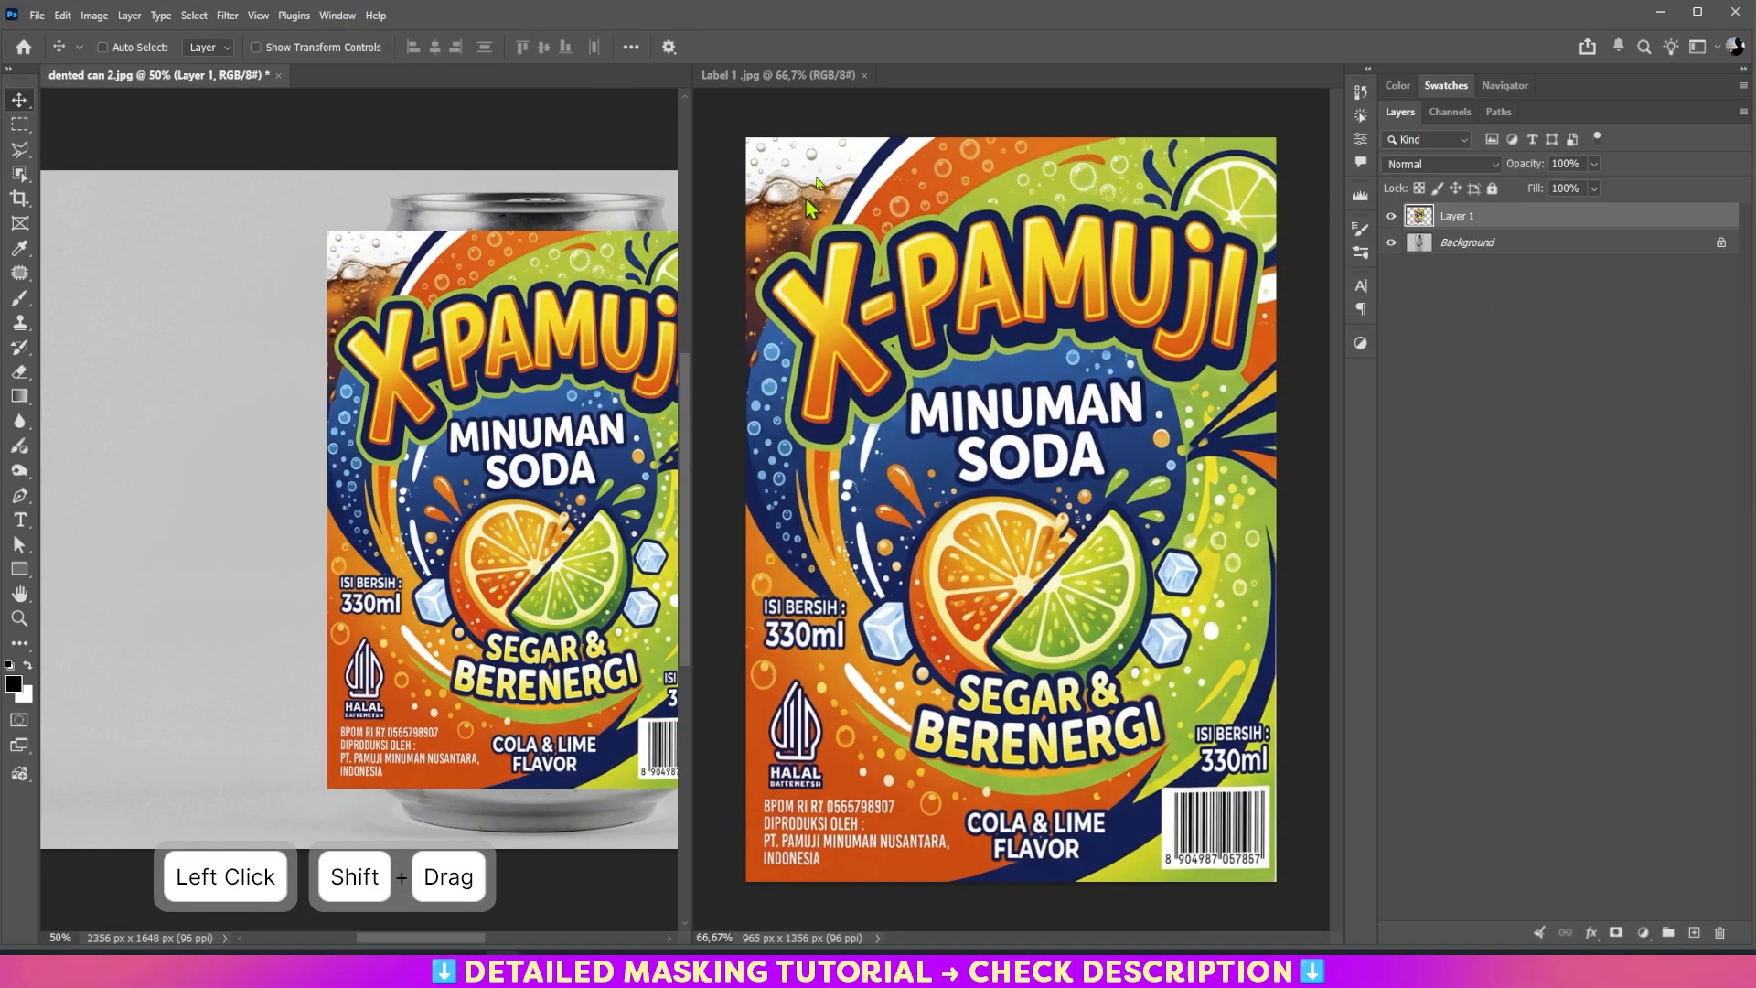
click(864, 75)
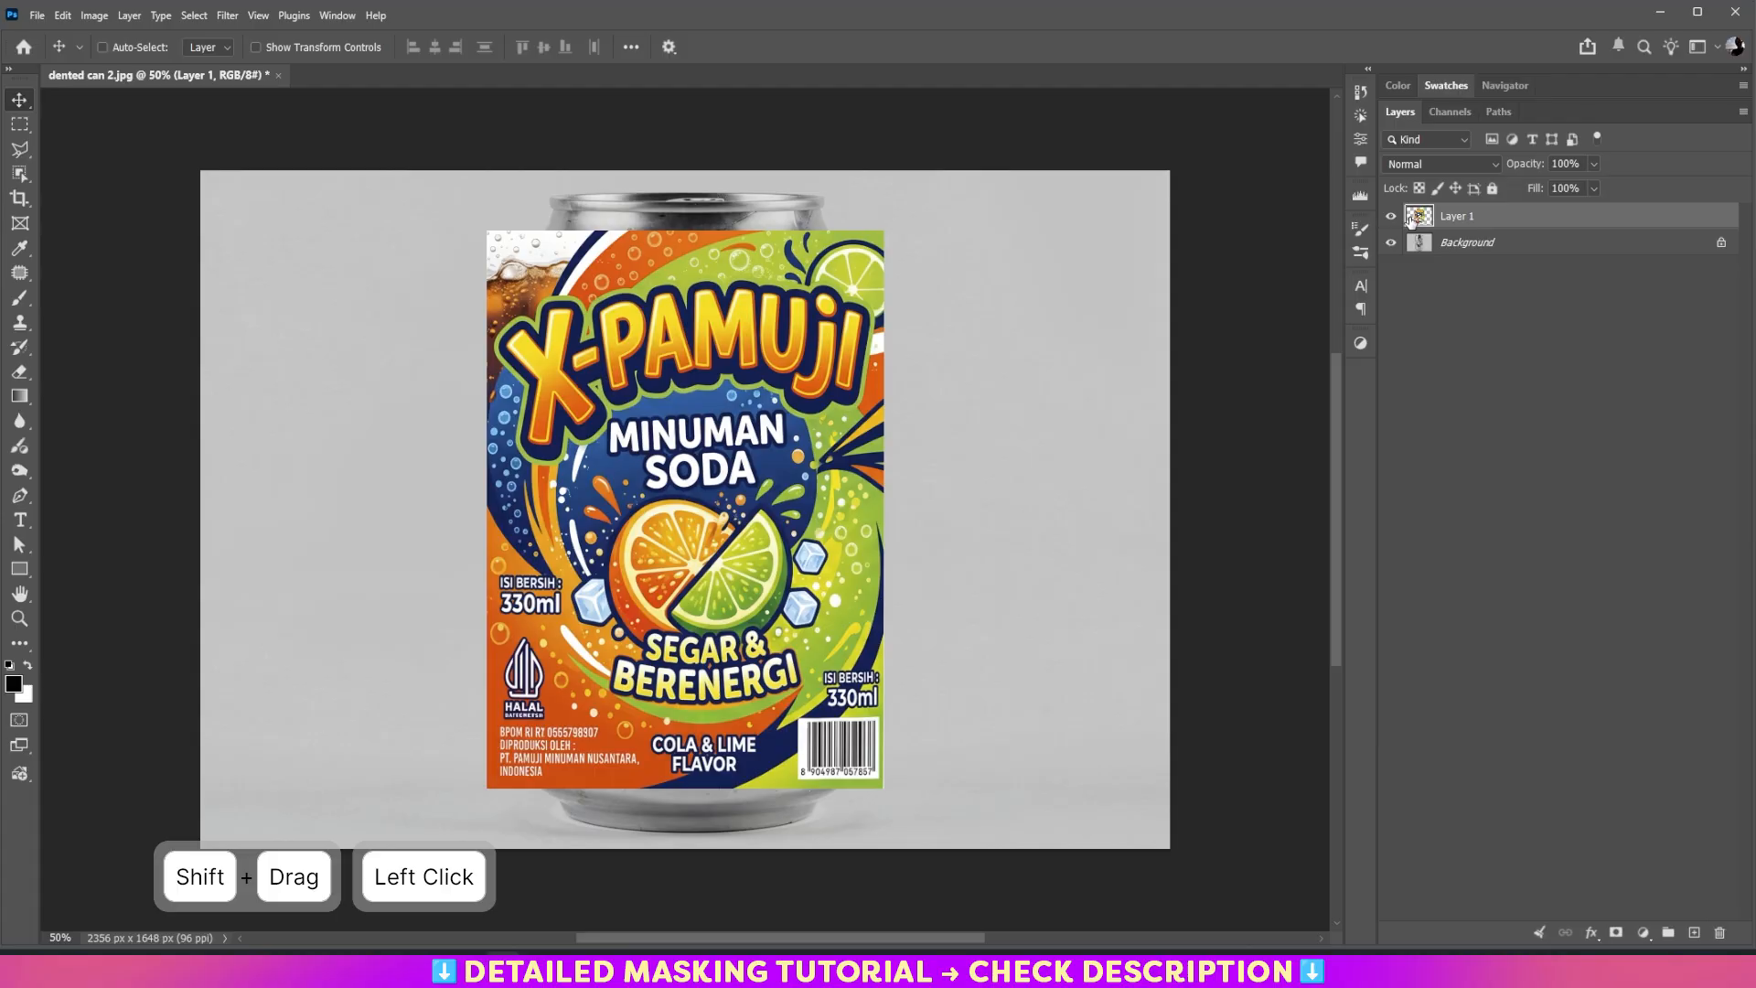
Hide the label layer and convert the Background into a regular layer named "can".
click(1391, 216)
double_click(1463, 245)
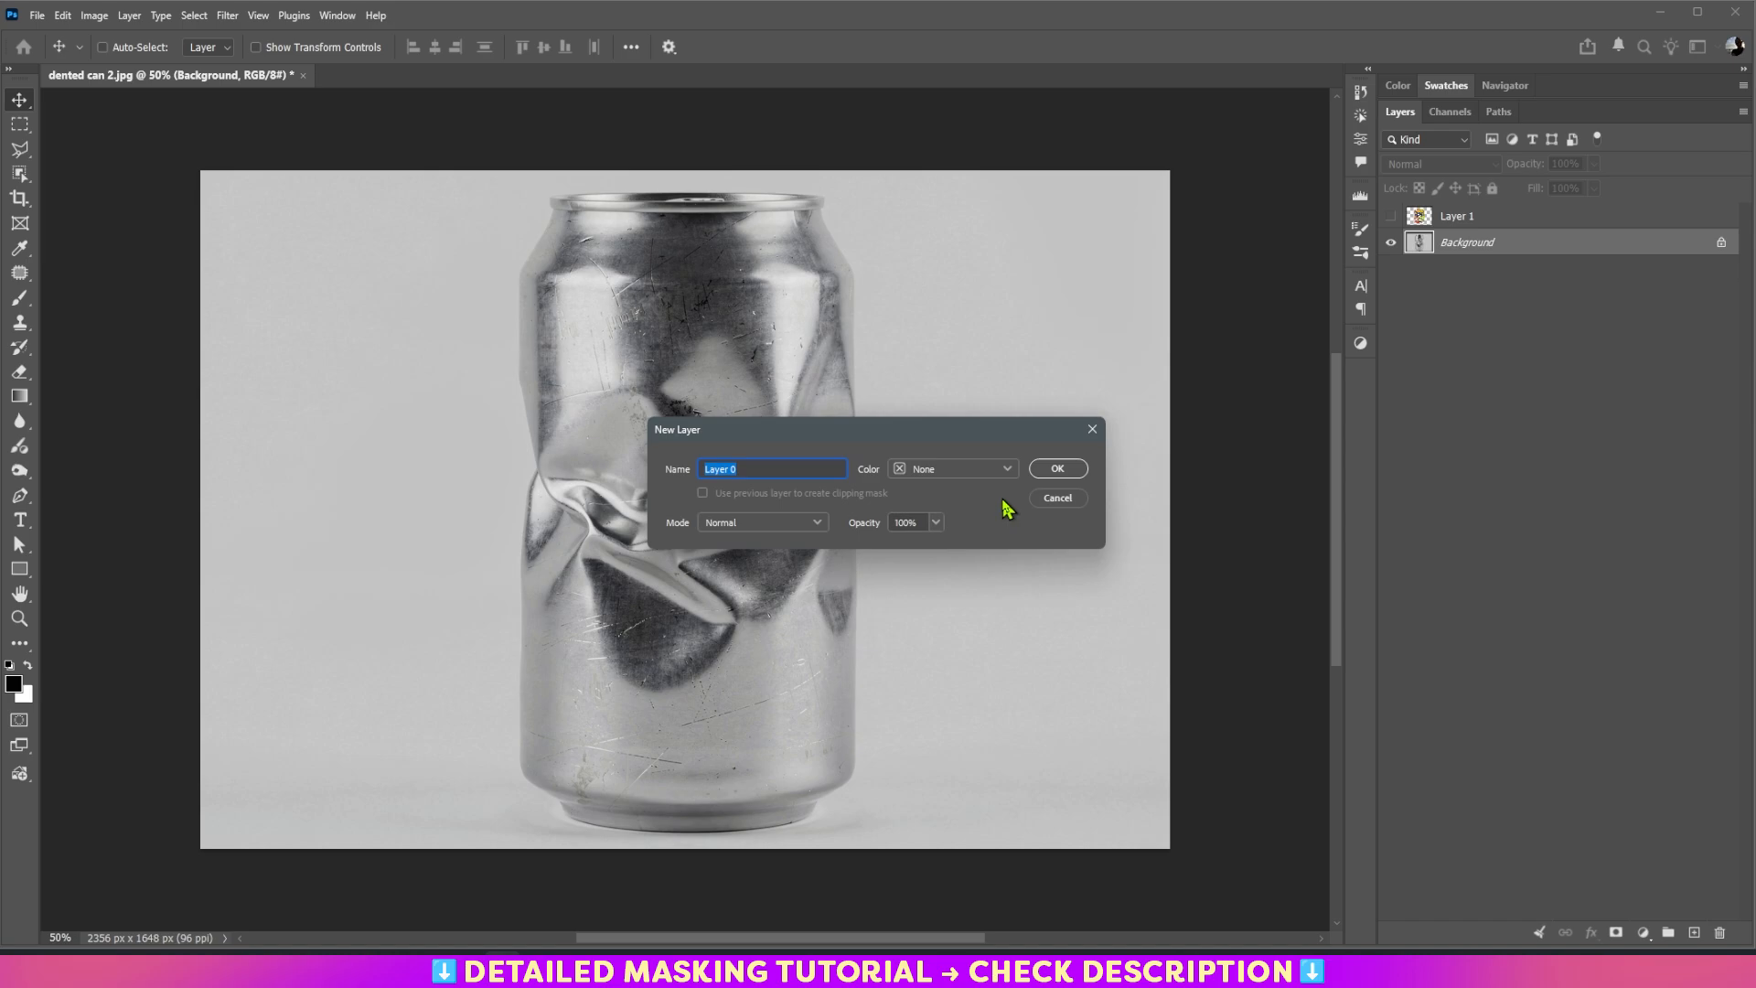
text(can)
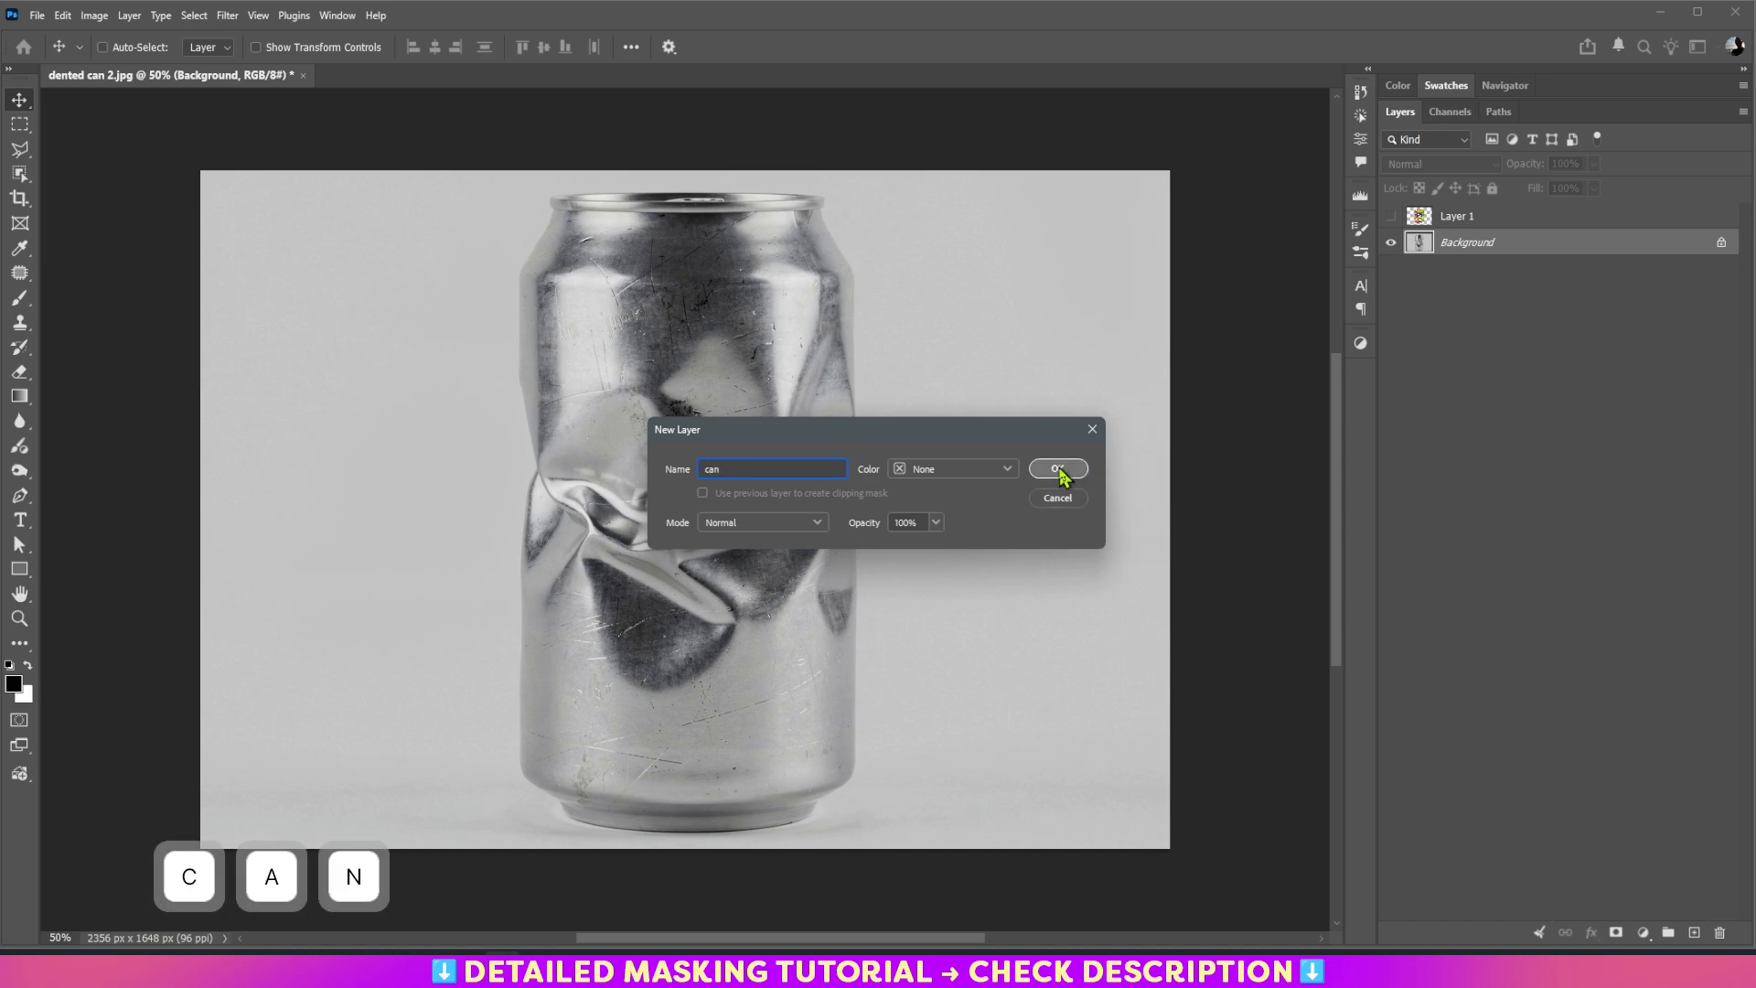
click(1058, 470)
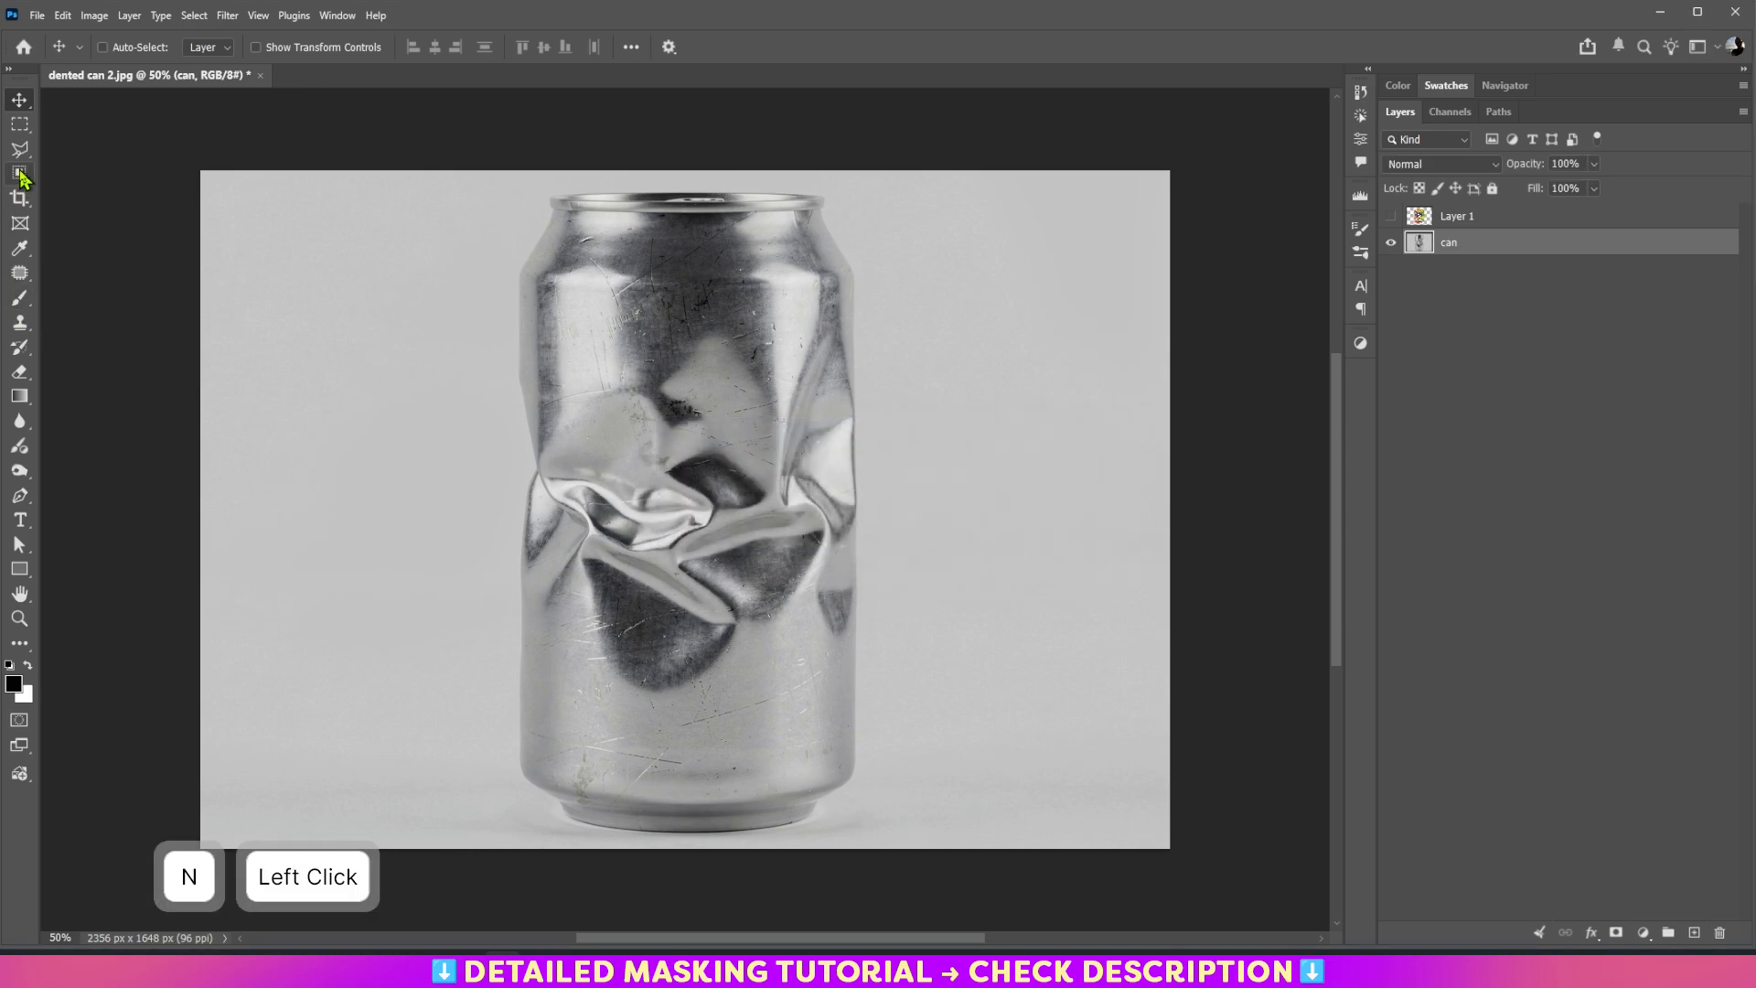
Select the whole can with the Object Selection tool by lassoing loosely around it.
click(20, 176)
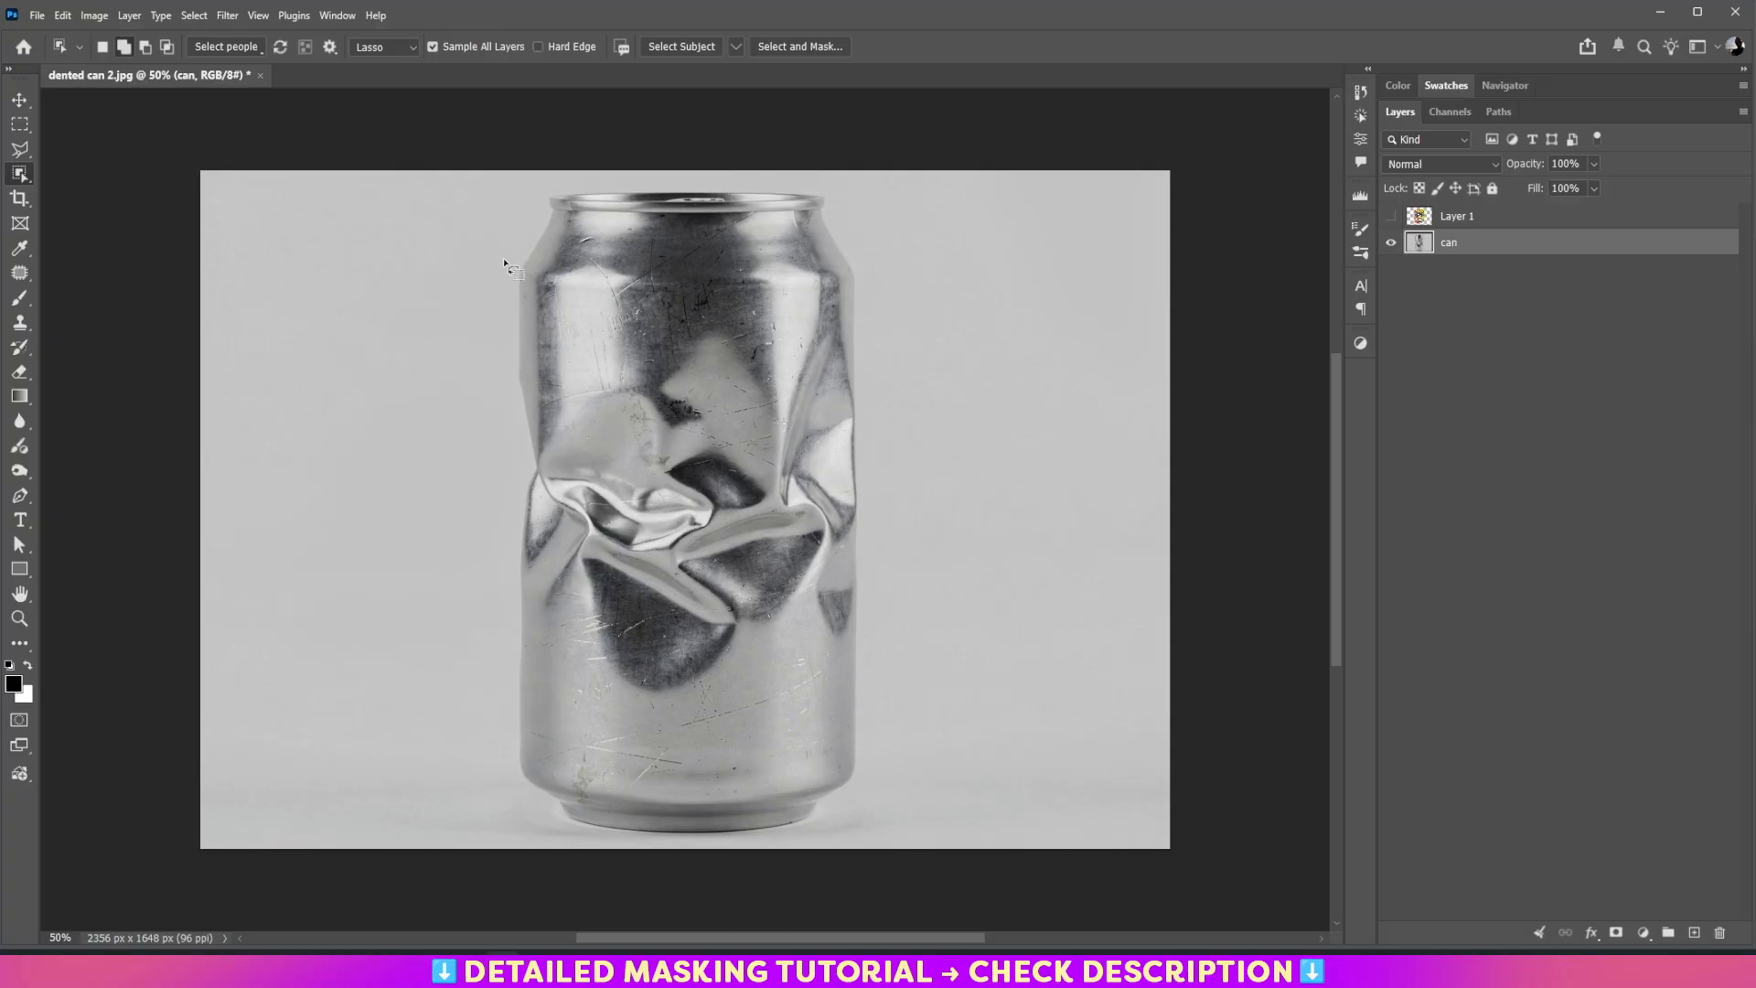
mouse_move(499, 284)
mouse_down()
mouse_move(532, 192)
mouse_move(567, 183)
mouse_move(754, 181)
mouse_move(848, 212)
mouse_up()
mouse_move(872, 290)
mouse_down()
mouse_move(891, 705)
mouse_move(857, 812)
mouse_move(581, 846)
mouse_move(508, 780)
mouse_move(495, 732)
mouse_up()
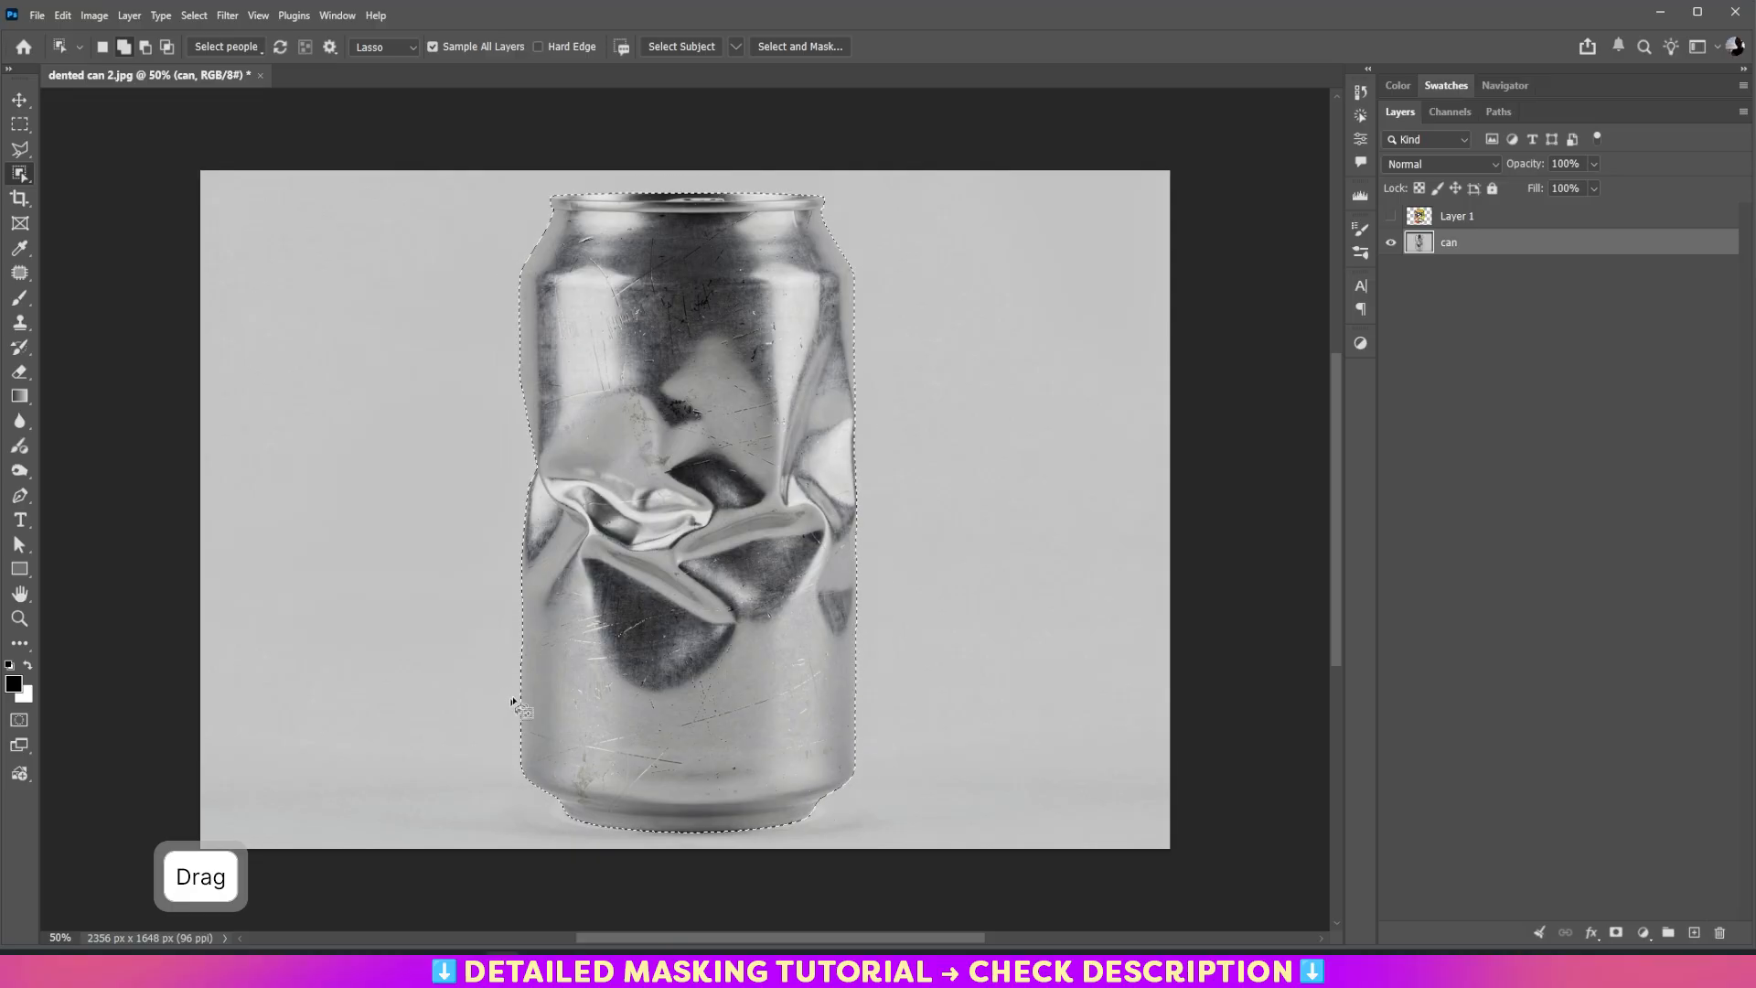
Show the label layer again, put it in a group, and mask the group with the can selection.
click(1464, 219)
click(1391, 217)
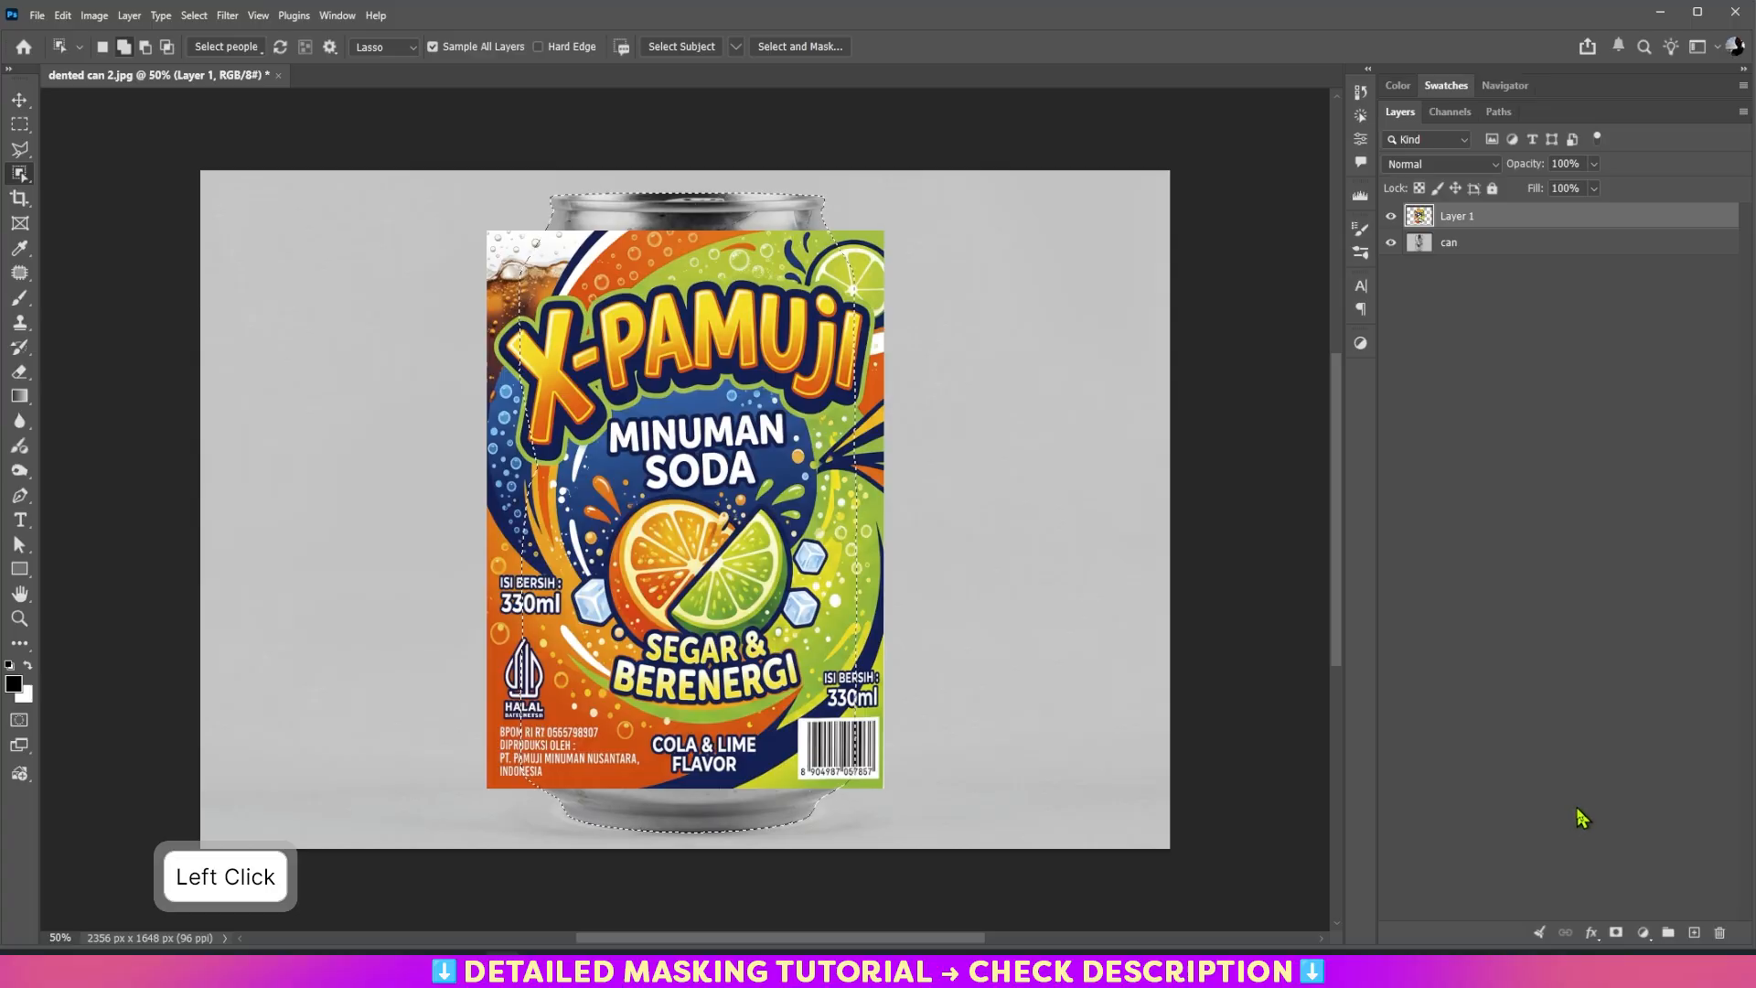
key(ctrl+g)
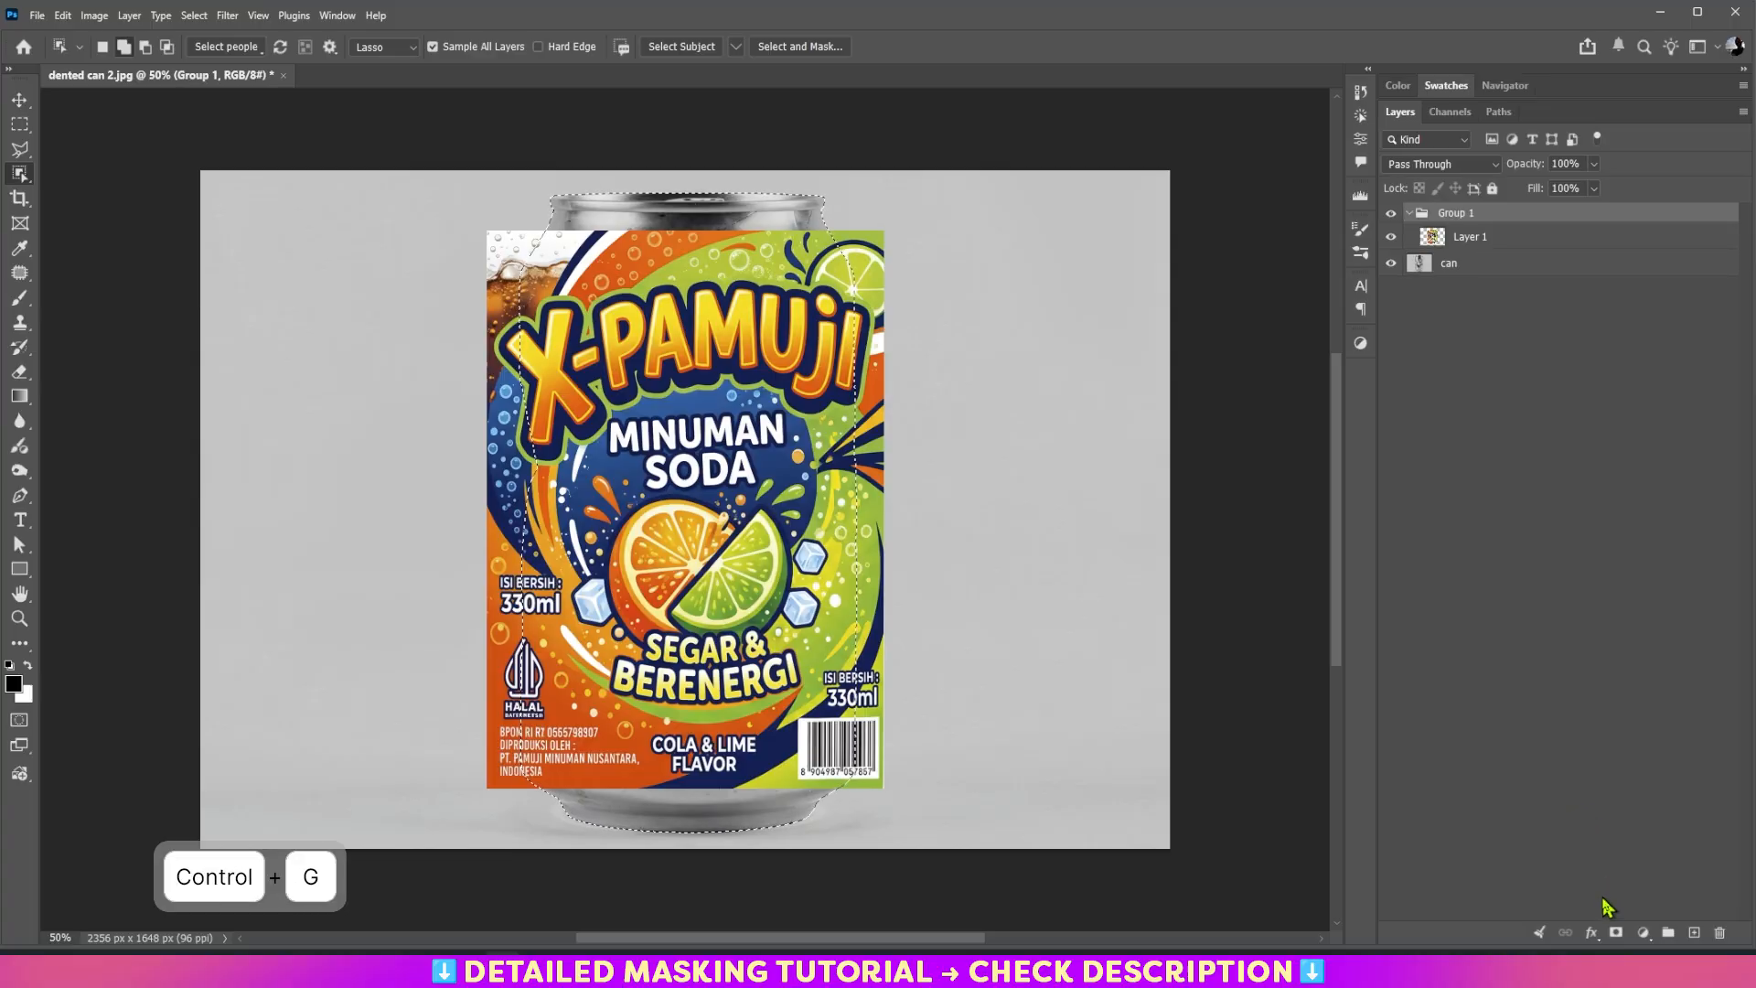
click(1617, 932)
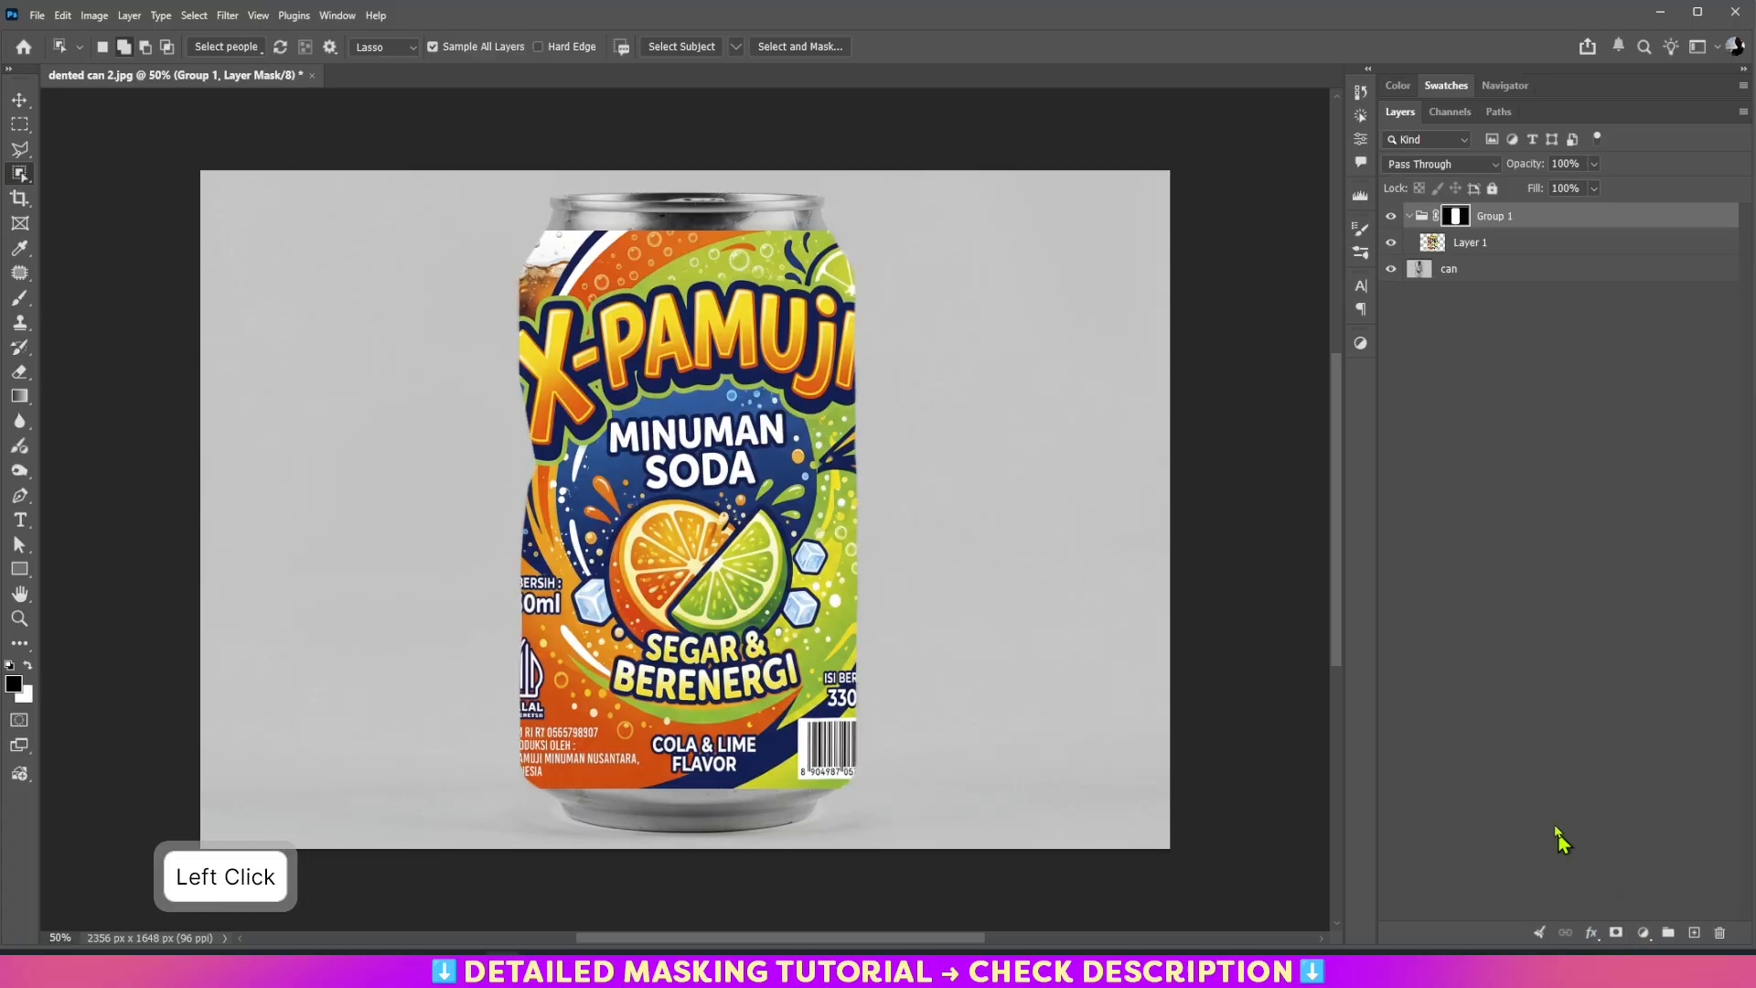
Mark the masked group with the Orange colour label and rename it "label".
right_click(1538, 223)
click(1574, 721)
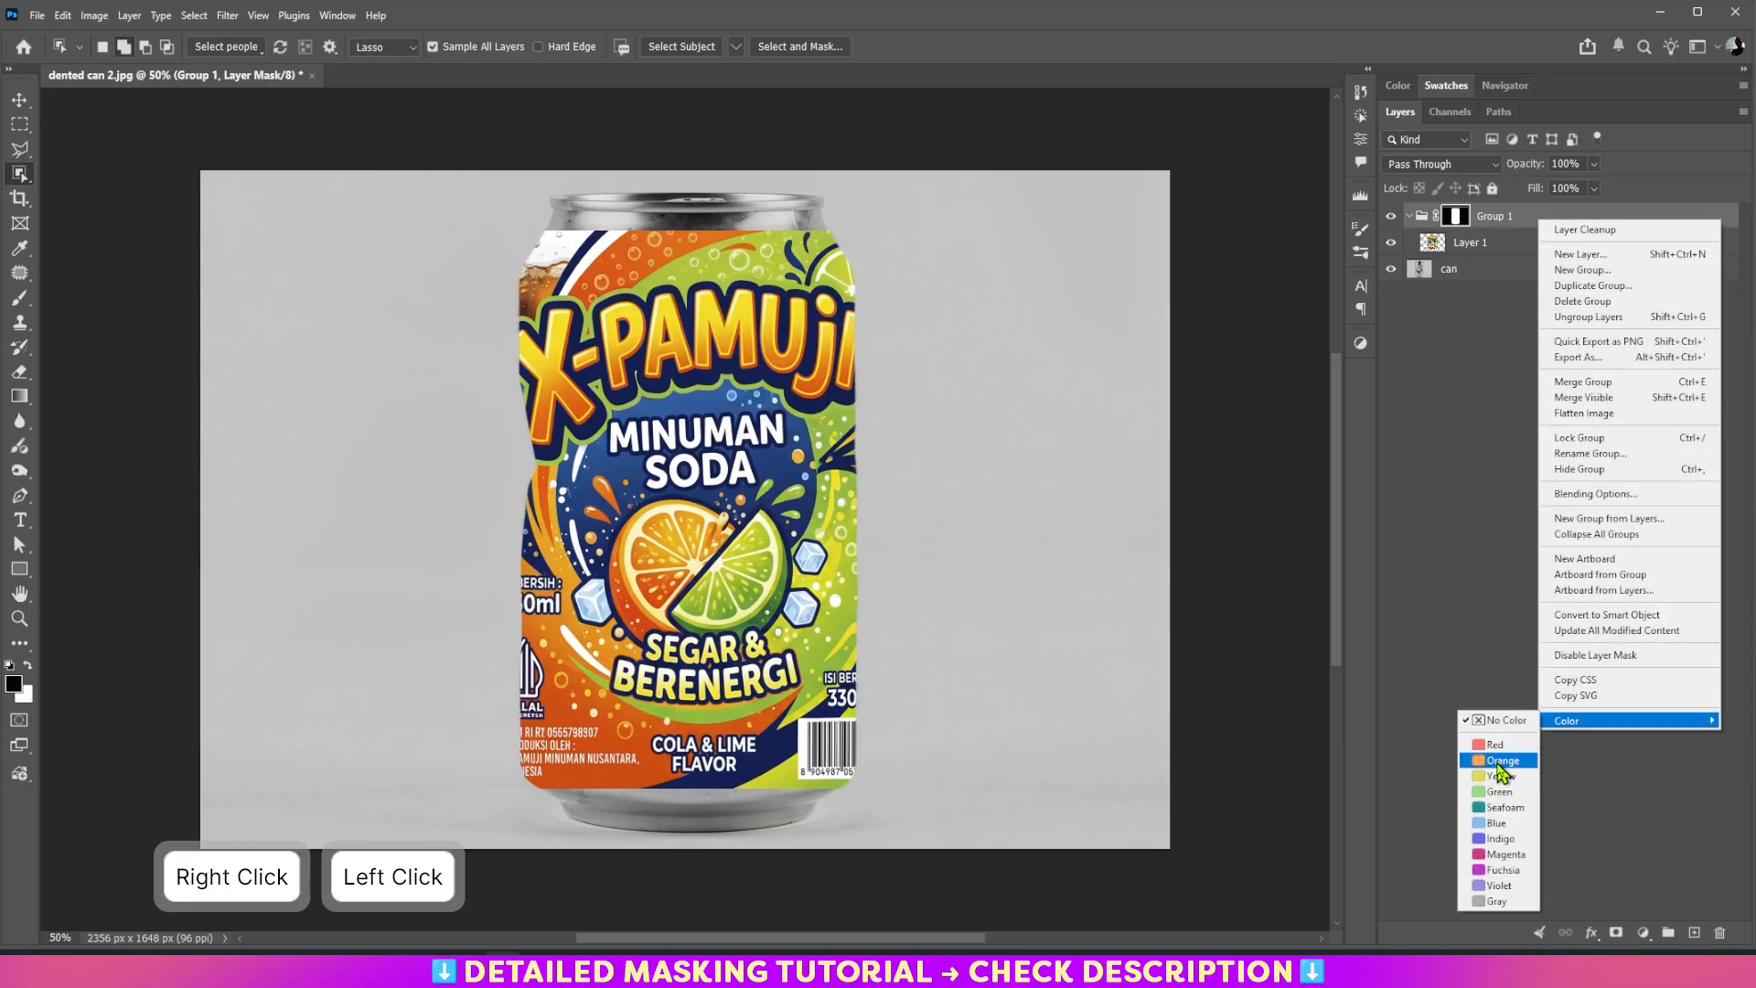
click(1501, 762)
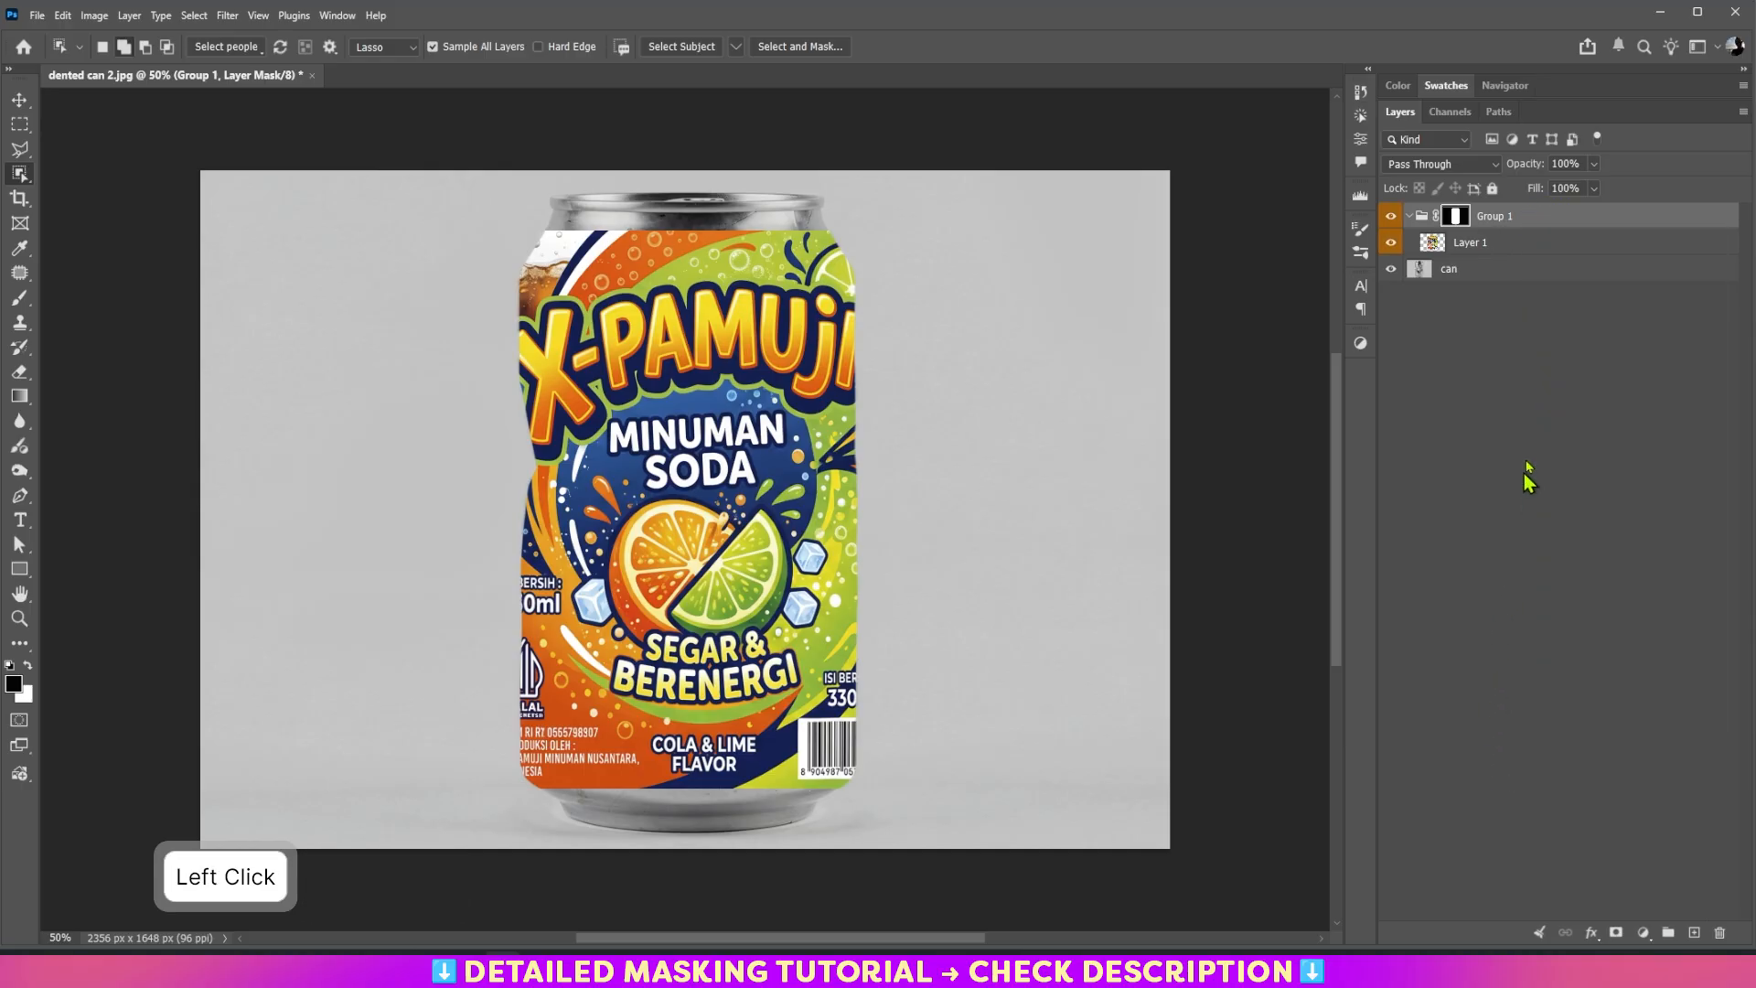
double_click(1493, 220)
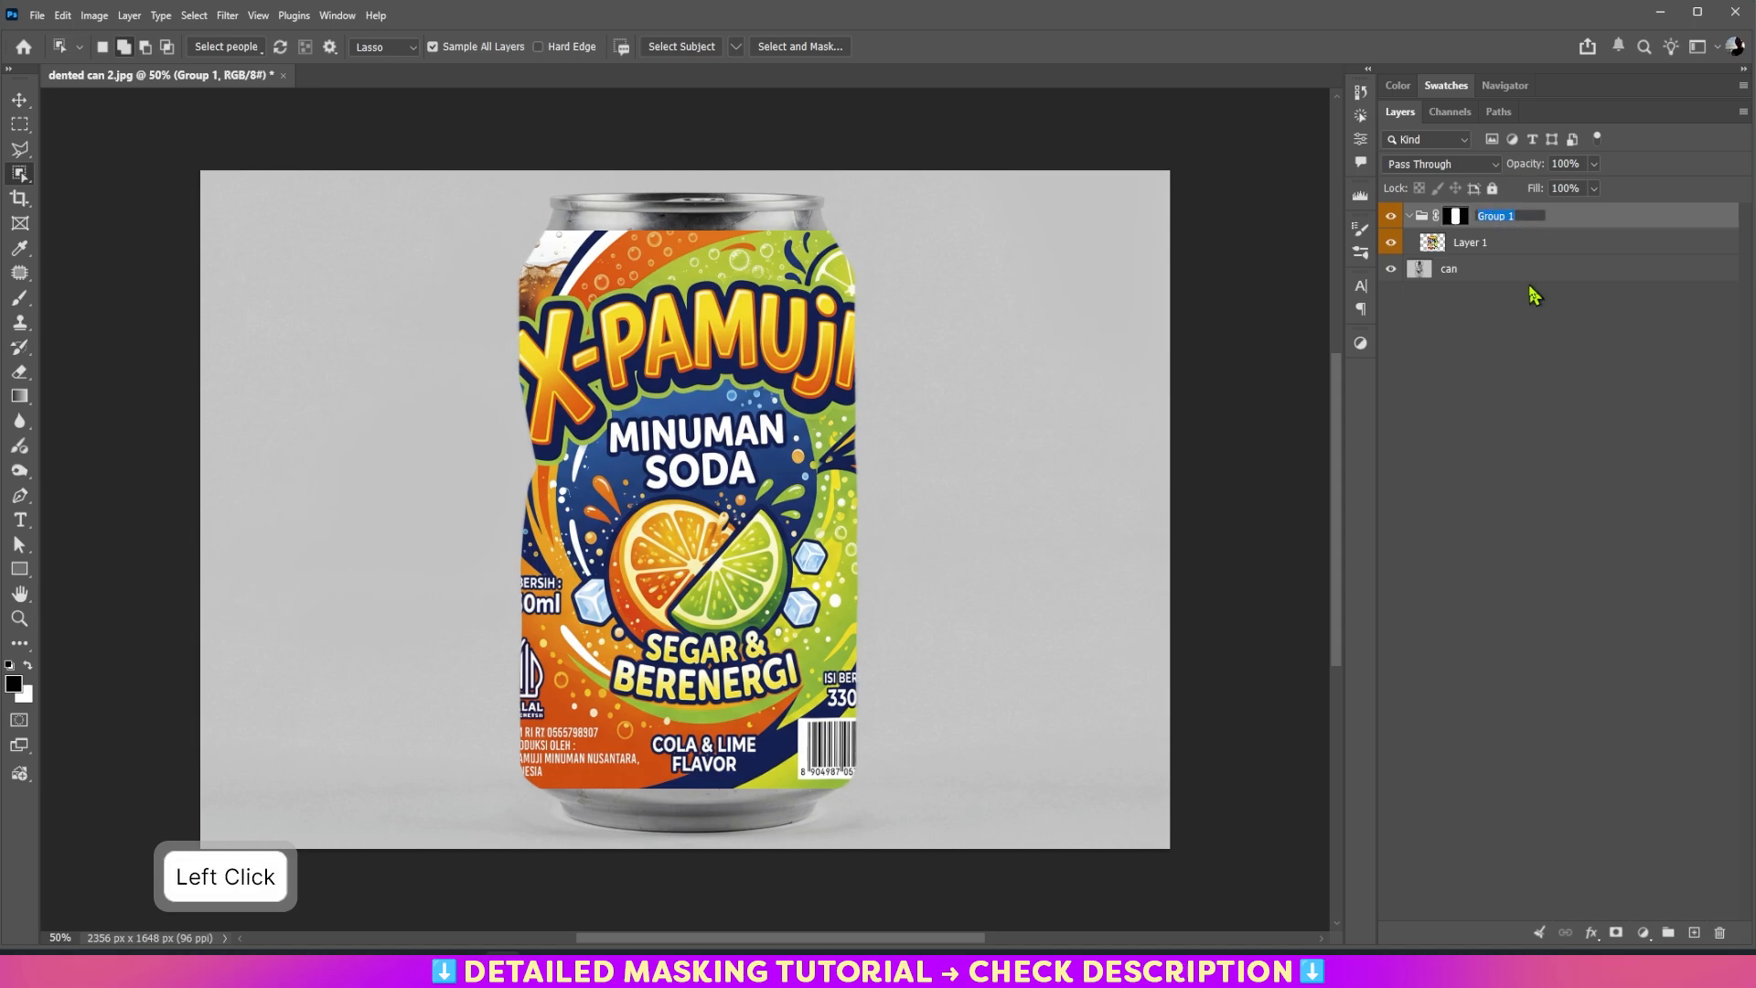
text(label)
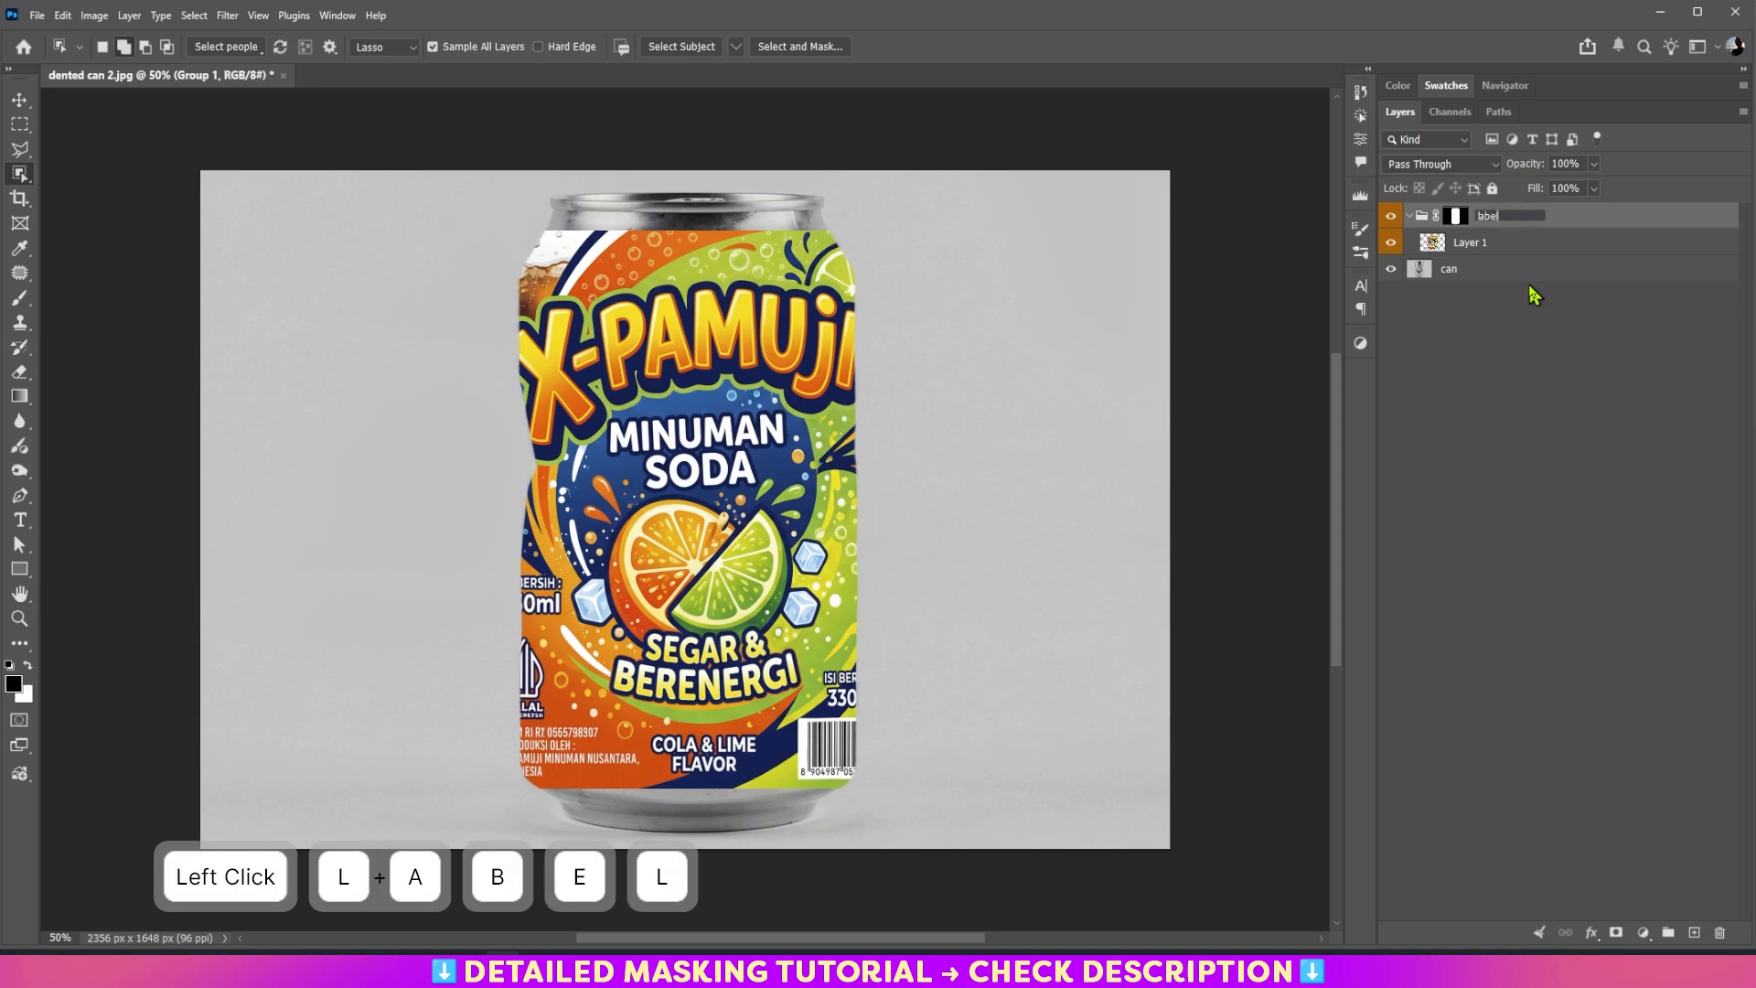
key(Return)
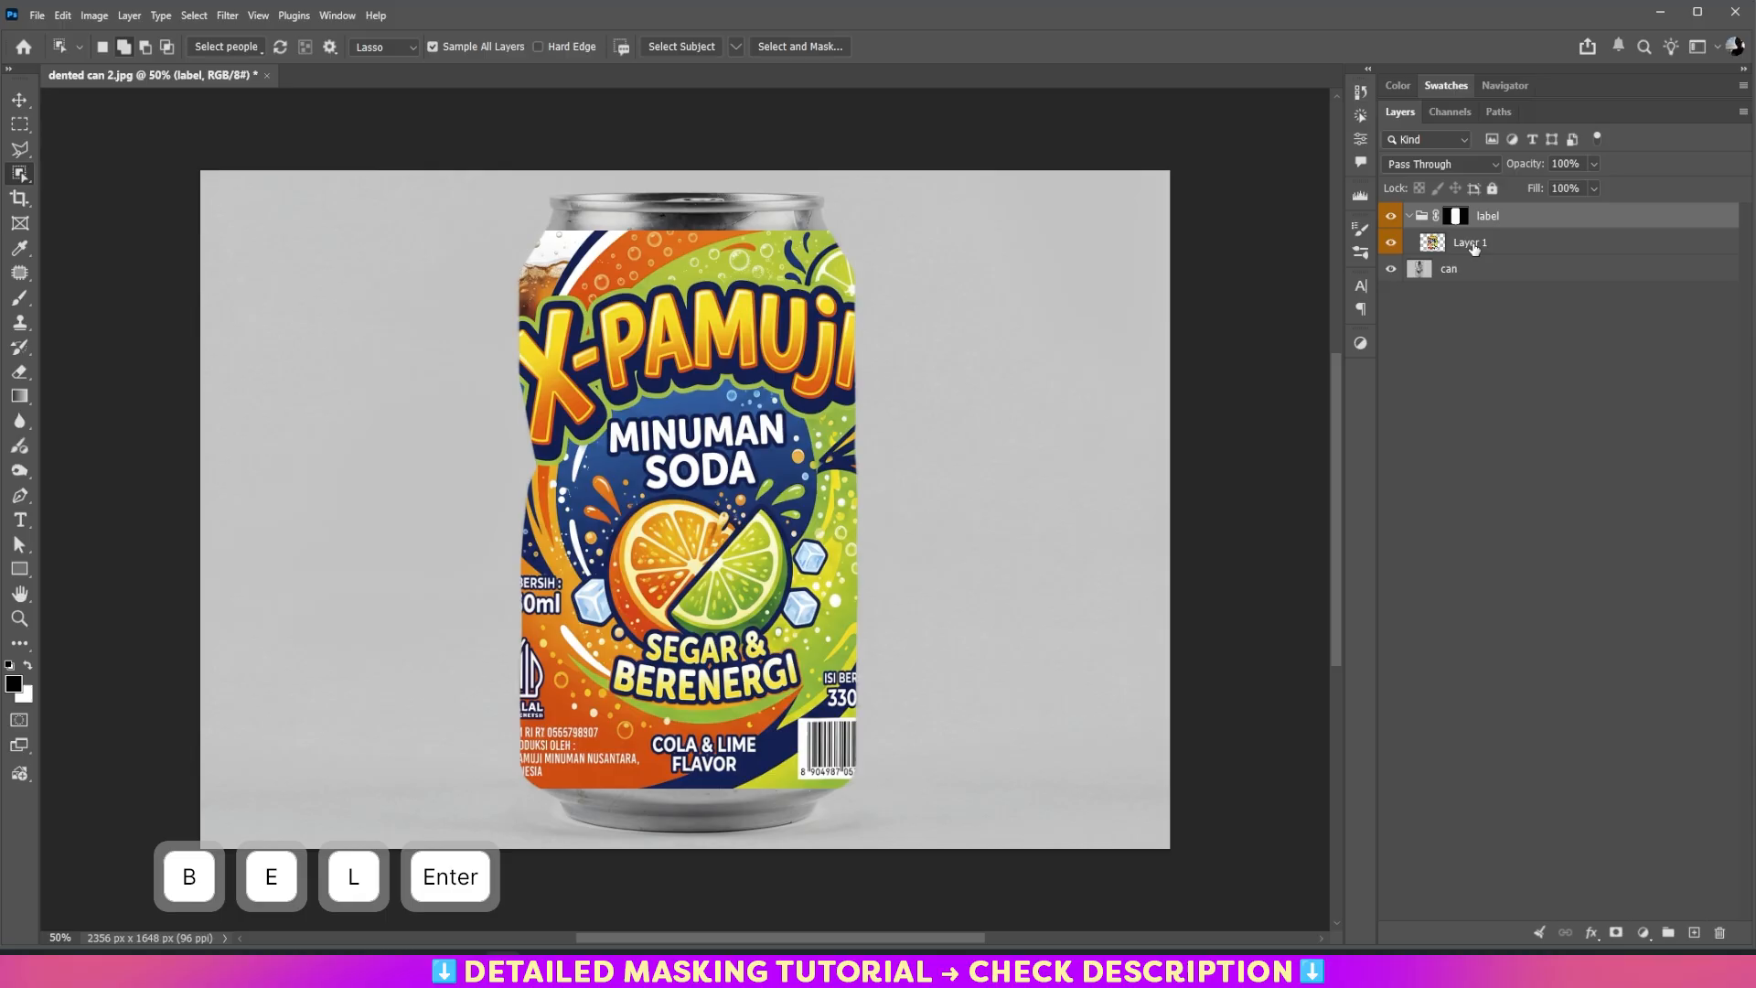
Rename the artwork layer inside the label group to "FA" and lower its opacity to 23%.
double_click(1491, 244)
key(Caps_Lock)
text(FA)
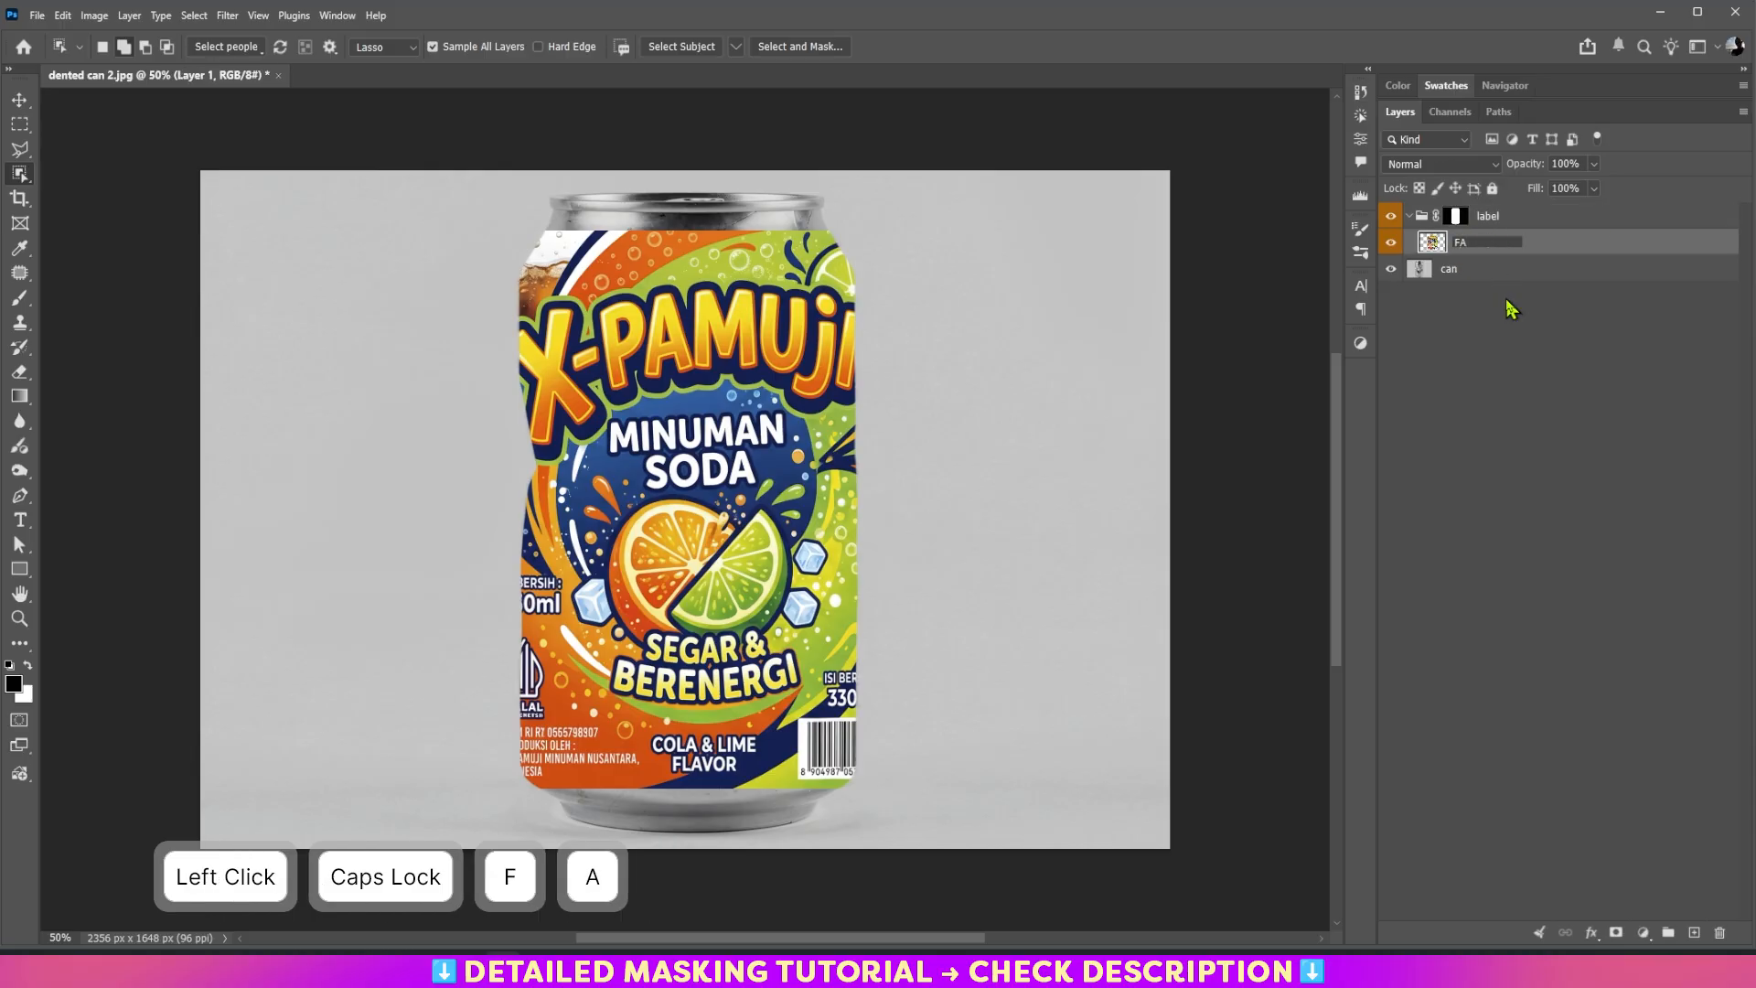
key(Return)
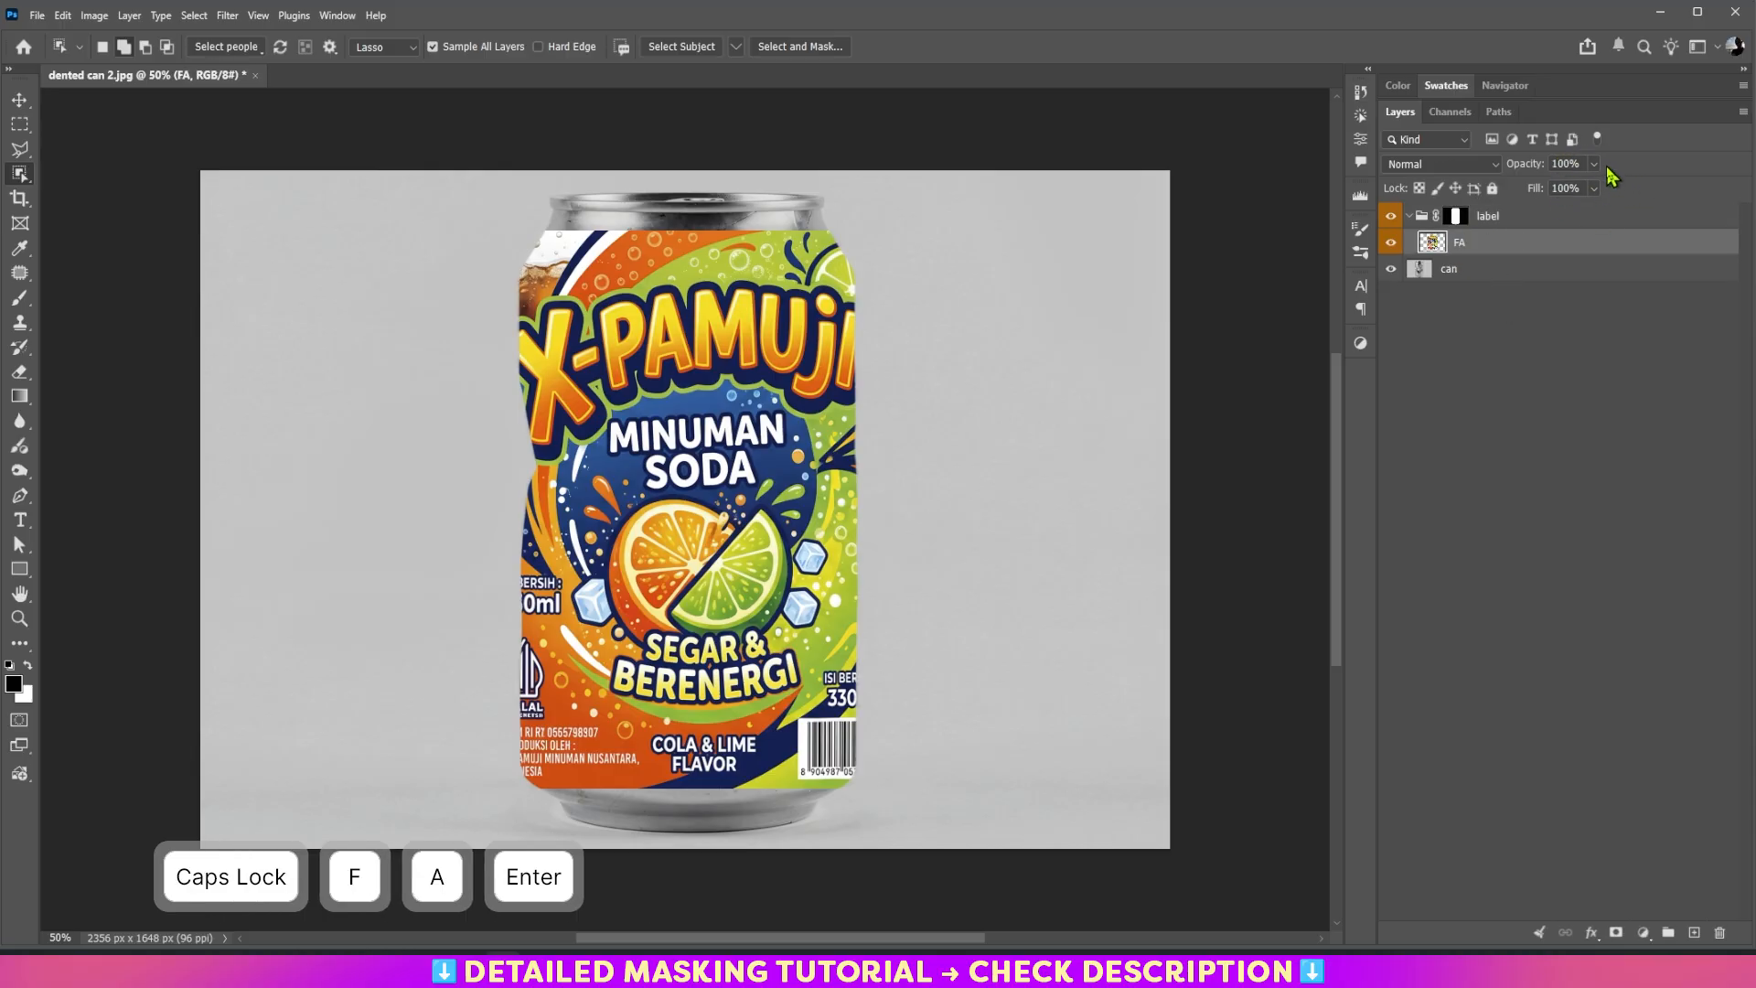
click(1594, 164)
drag(1594, 190, 1537, 190)
key(Return)
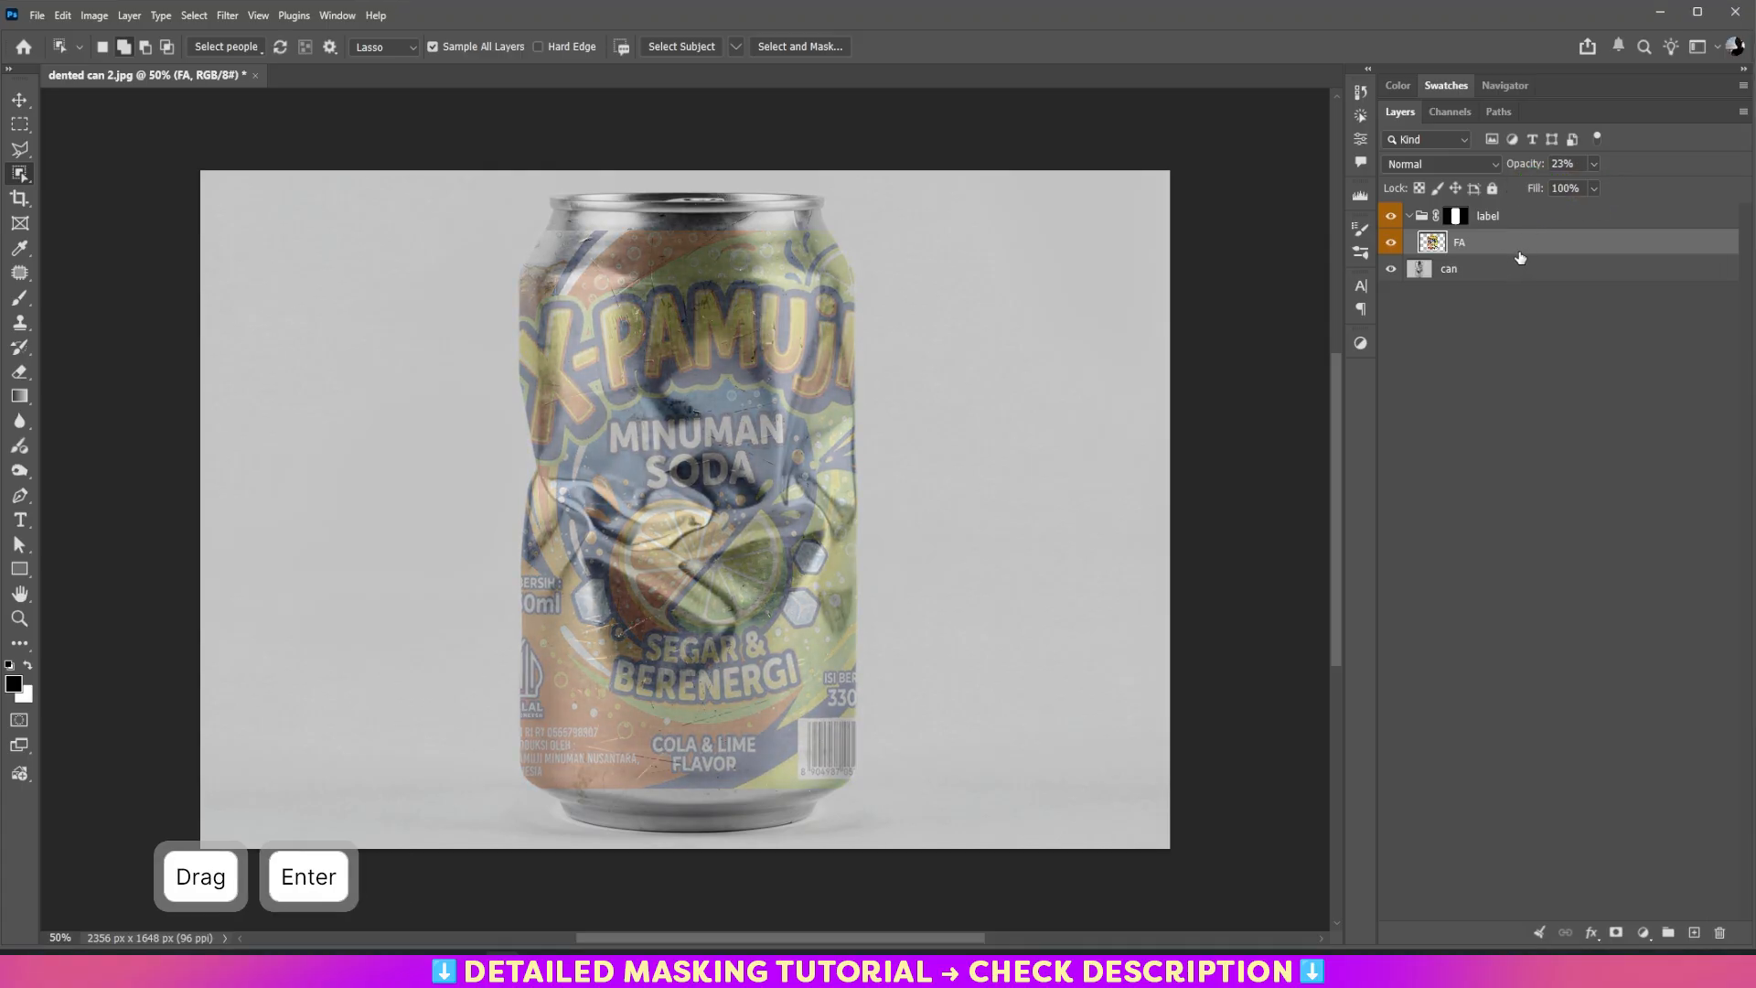
Start a Warp transform on the FA layer with the Cylinder preset.
key(ctrl+t)
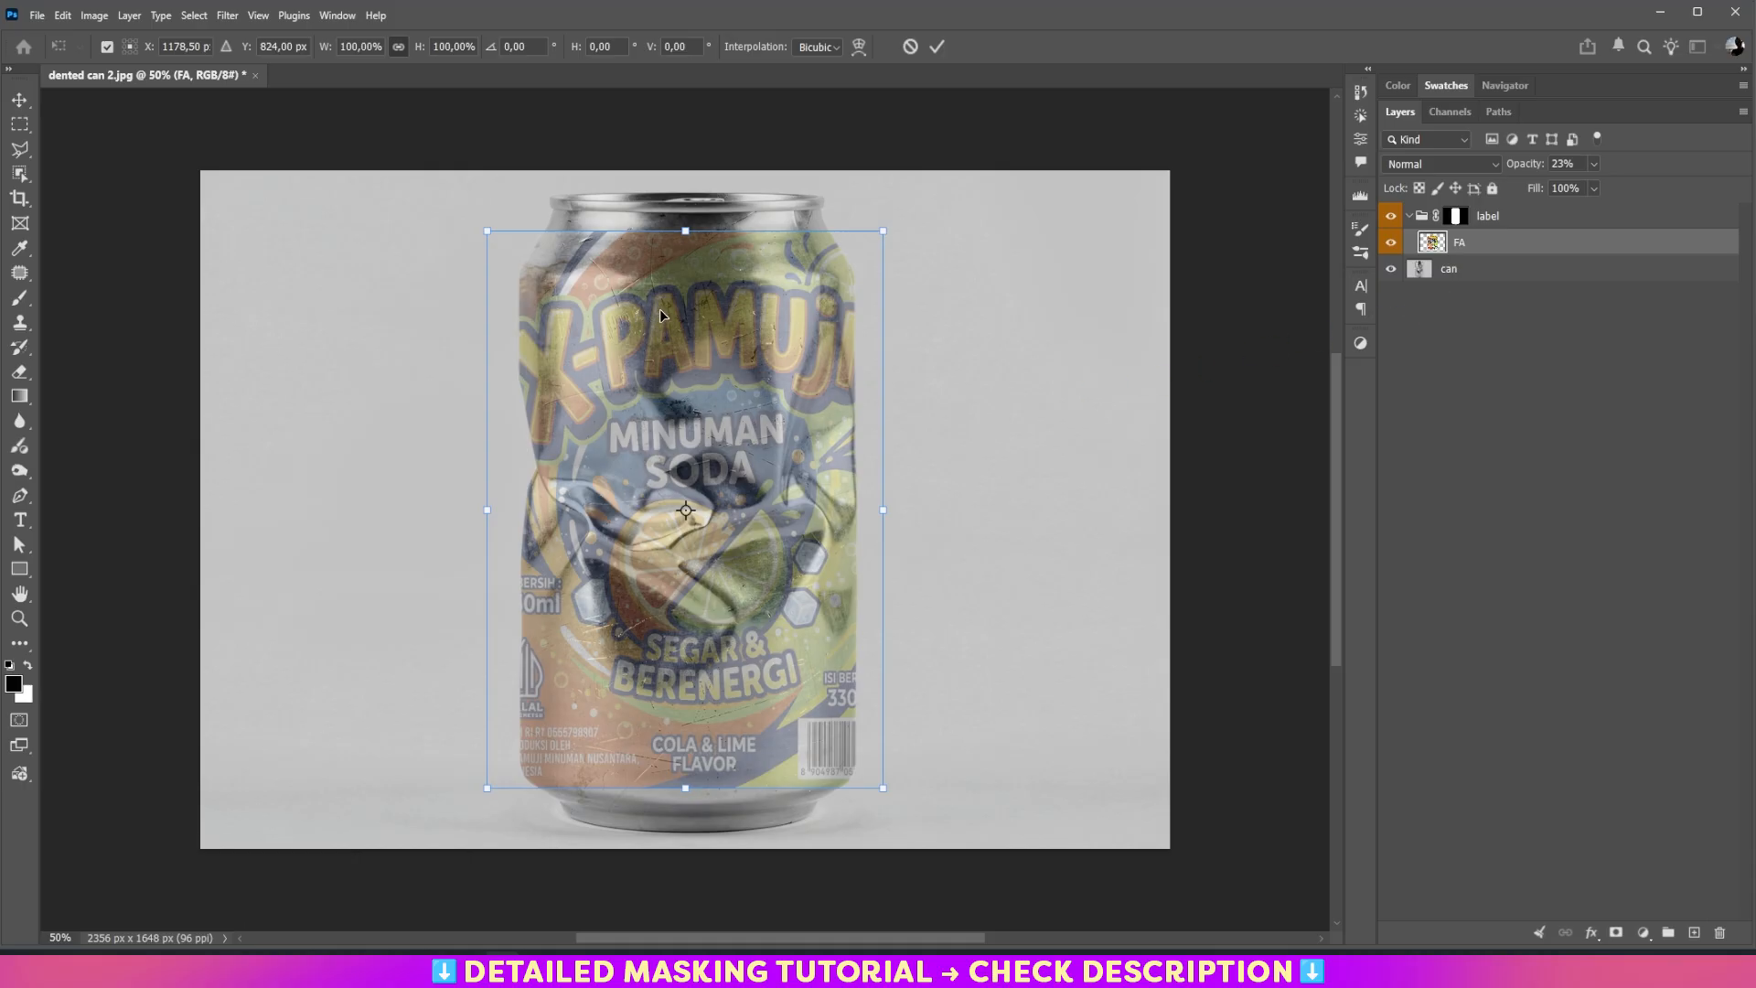
right_click(602, 277)
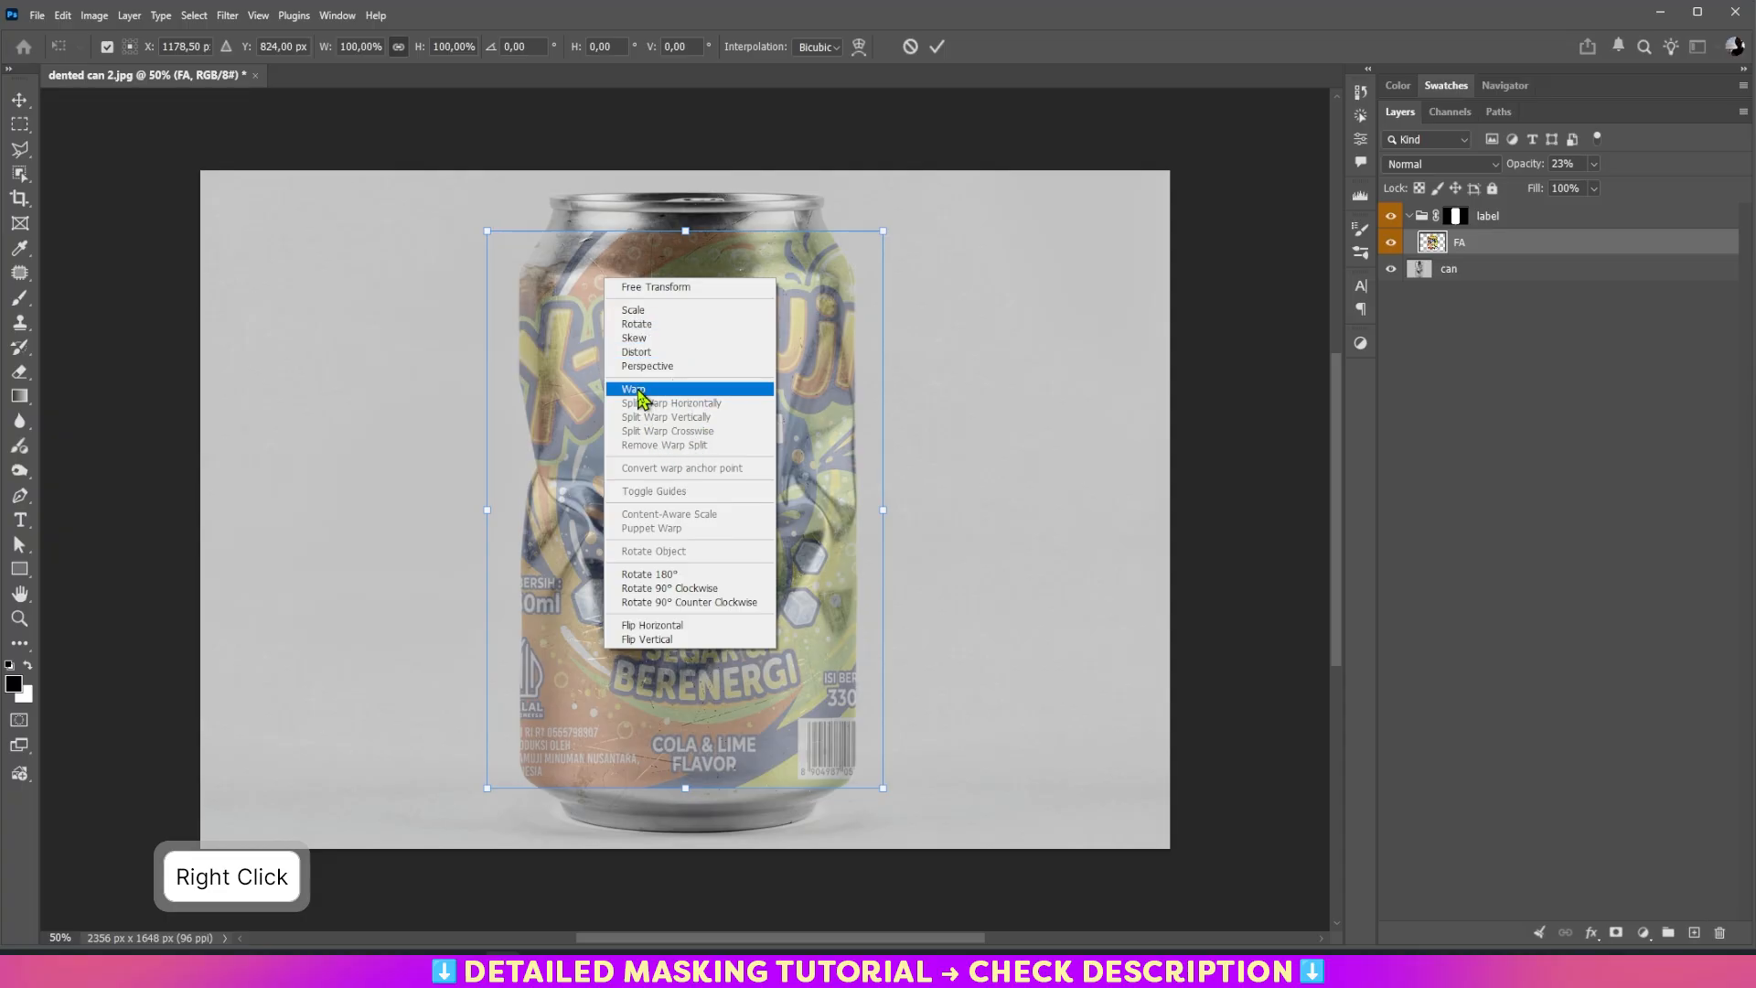
click(638, 397)
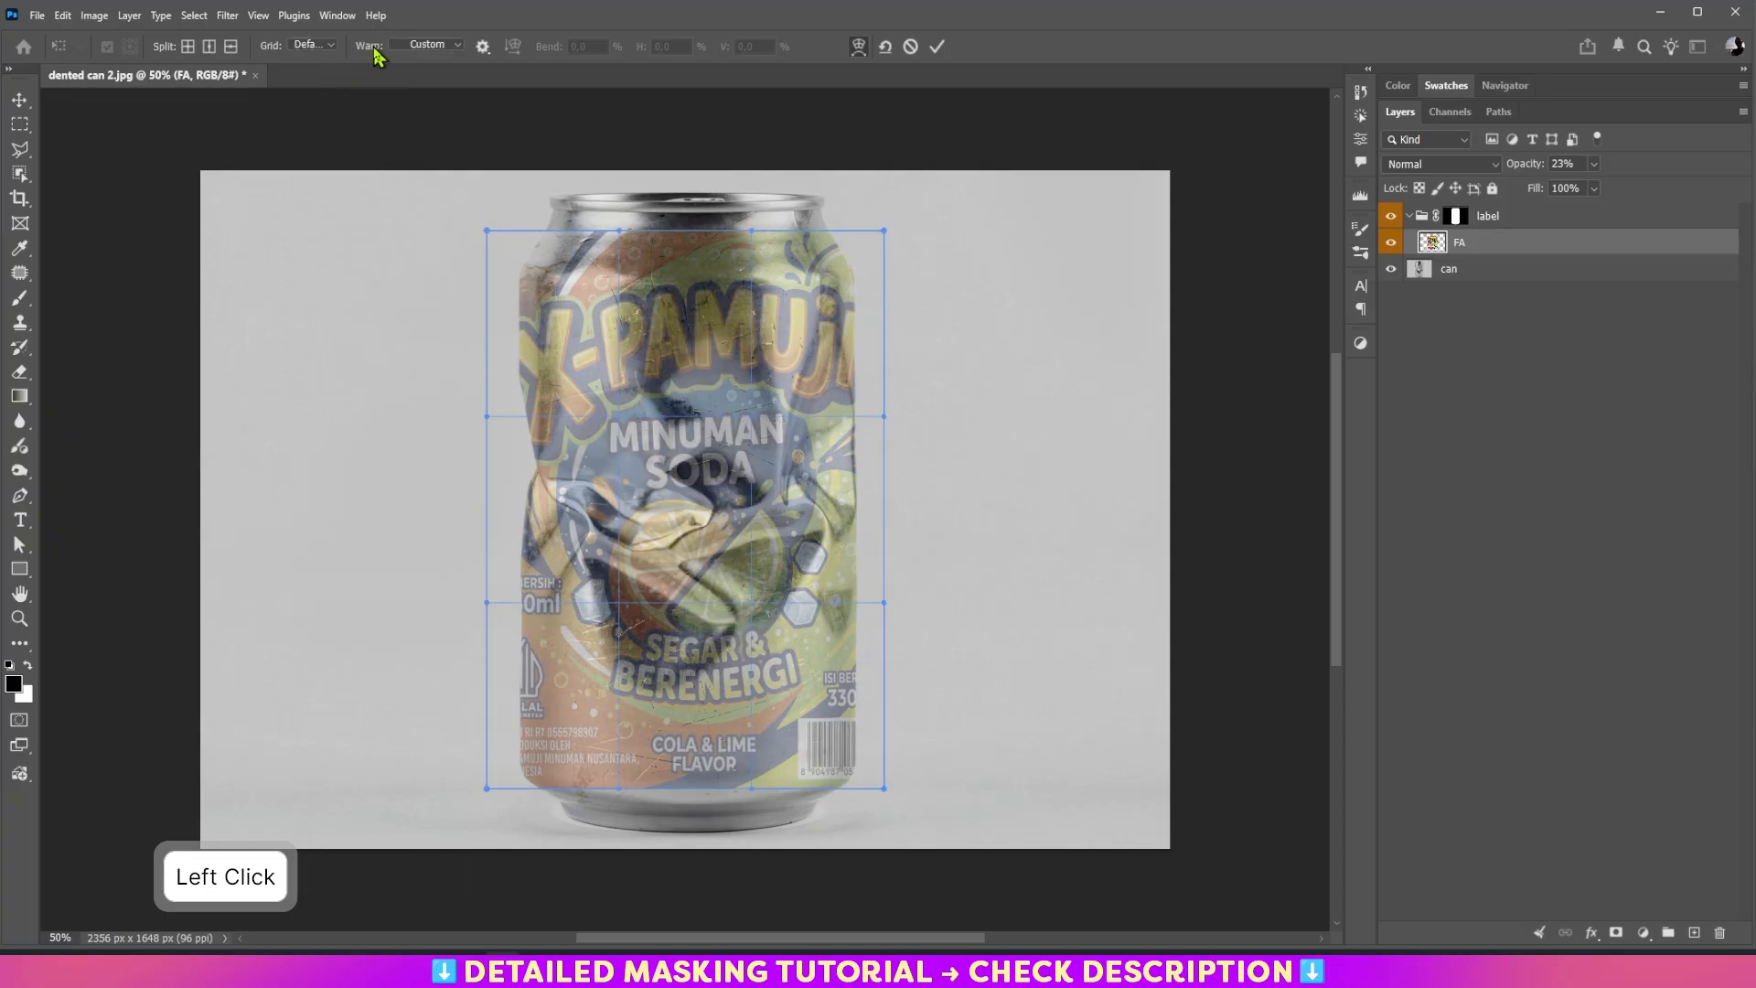
click(455, 51)
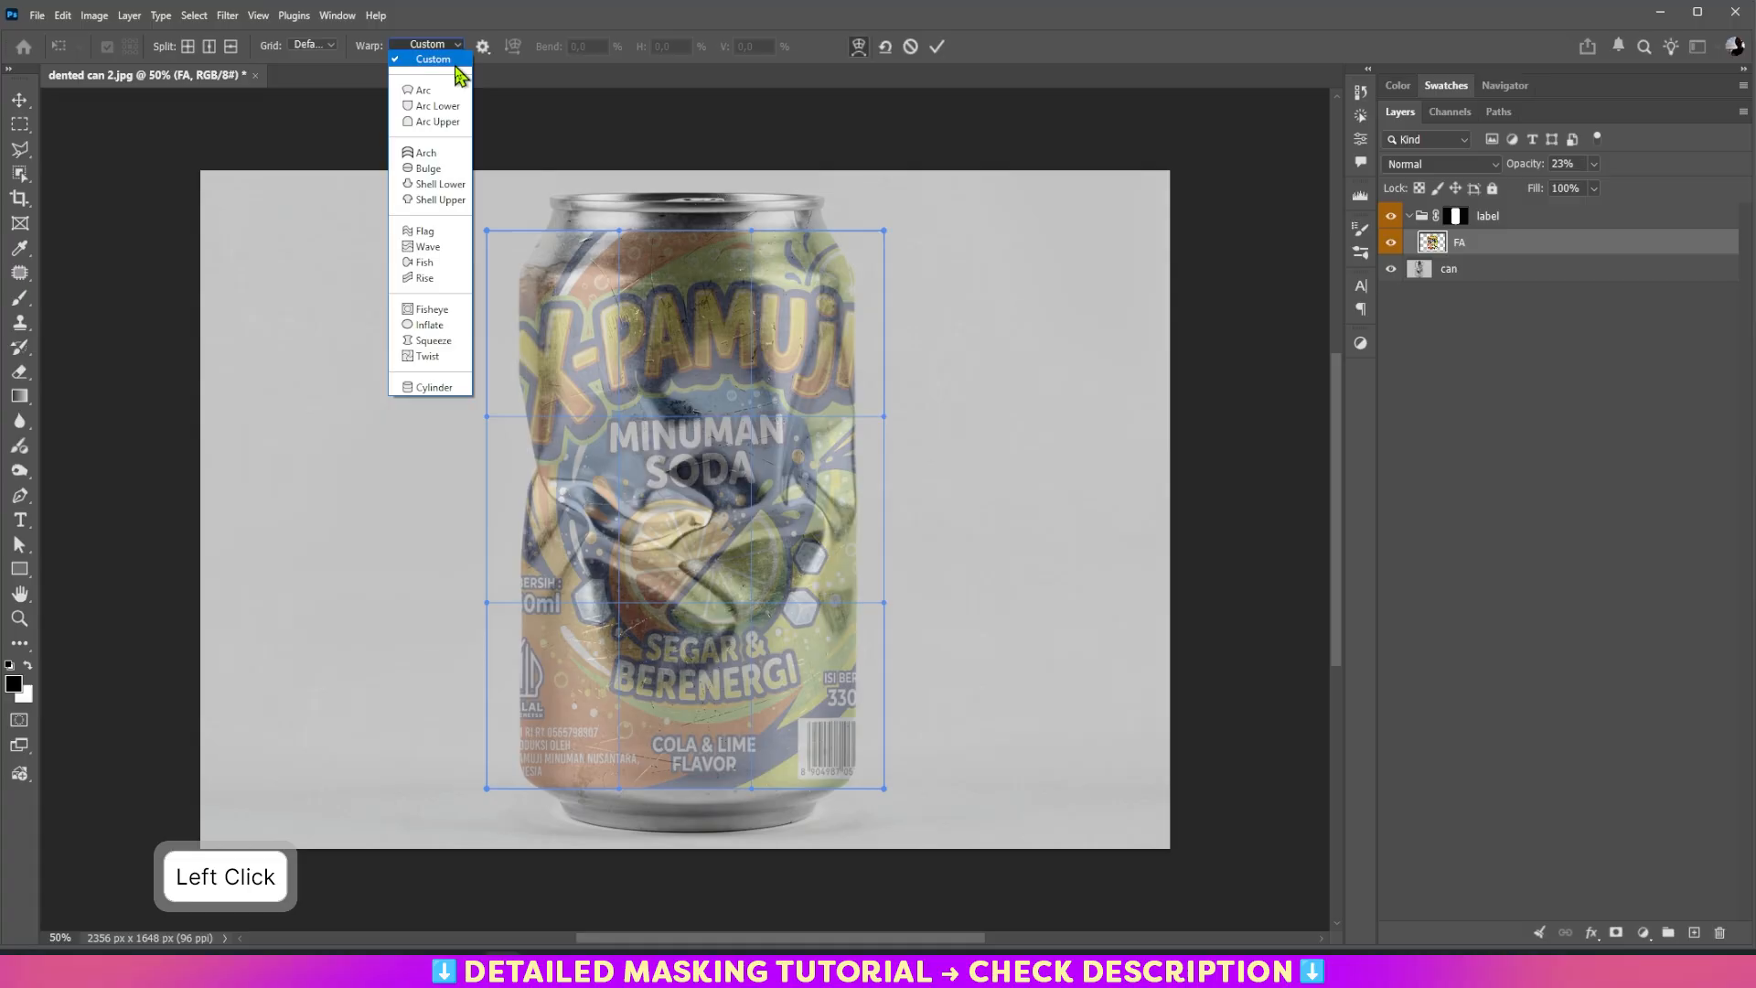
click(433, 388)
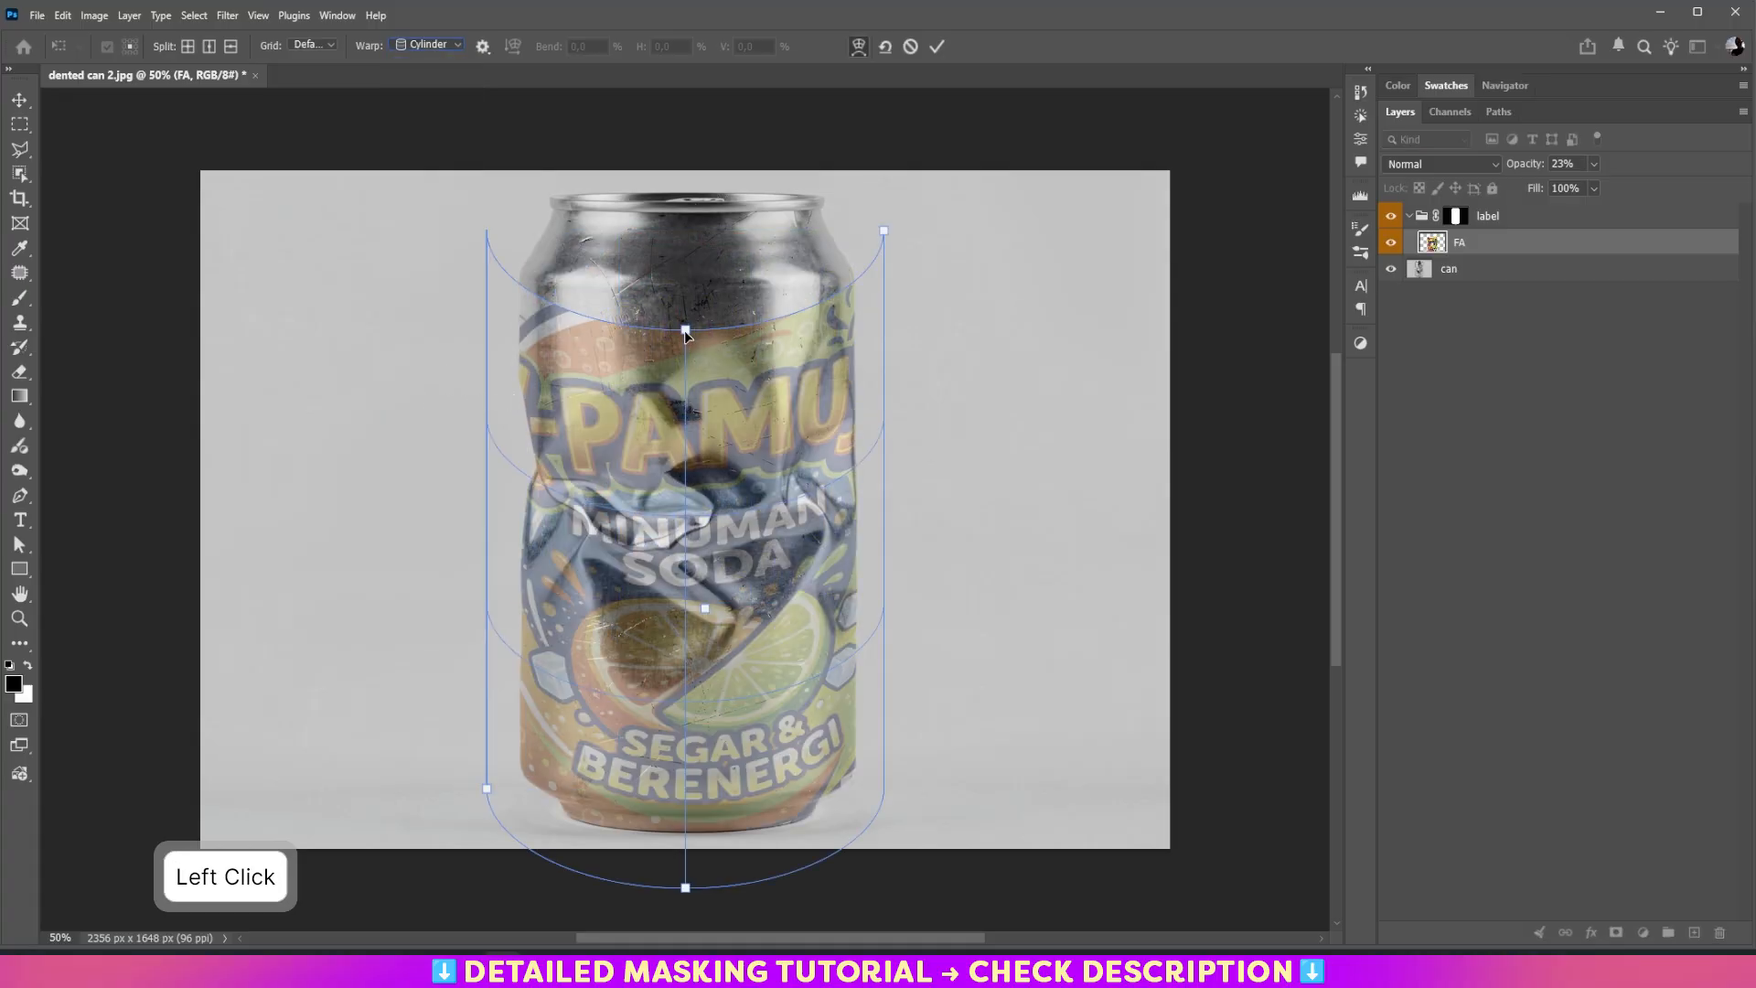
Shape the cylinder warp of the FA artwork to the can's sides and its top and bottom curves, and apply it.
drag(686, 331, 684, 247)
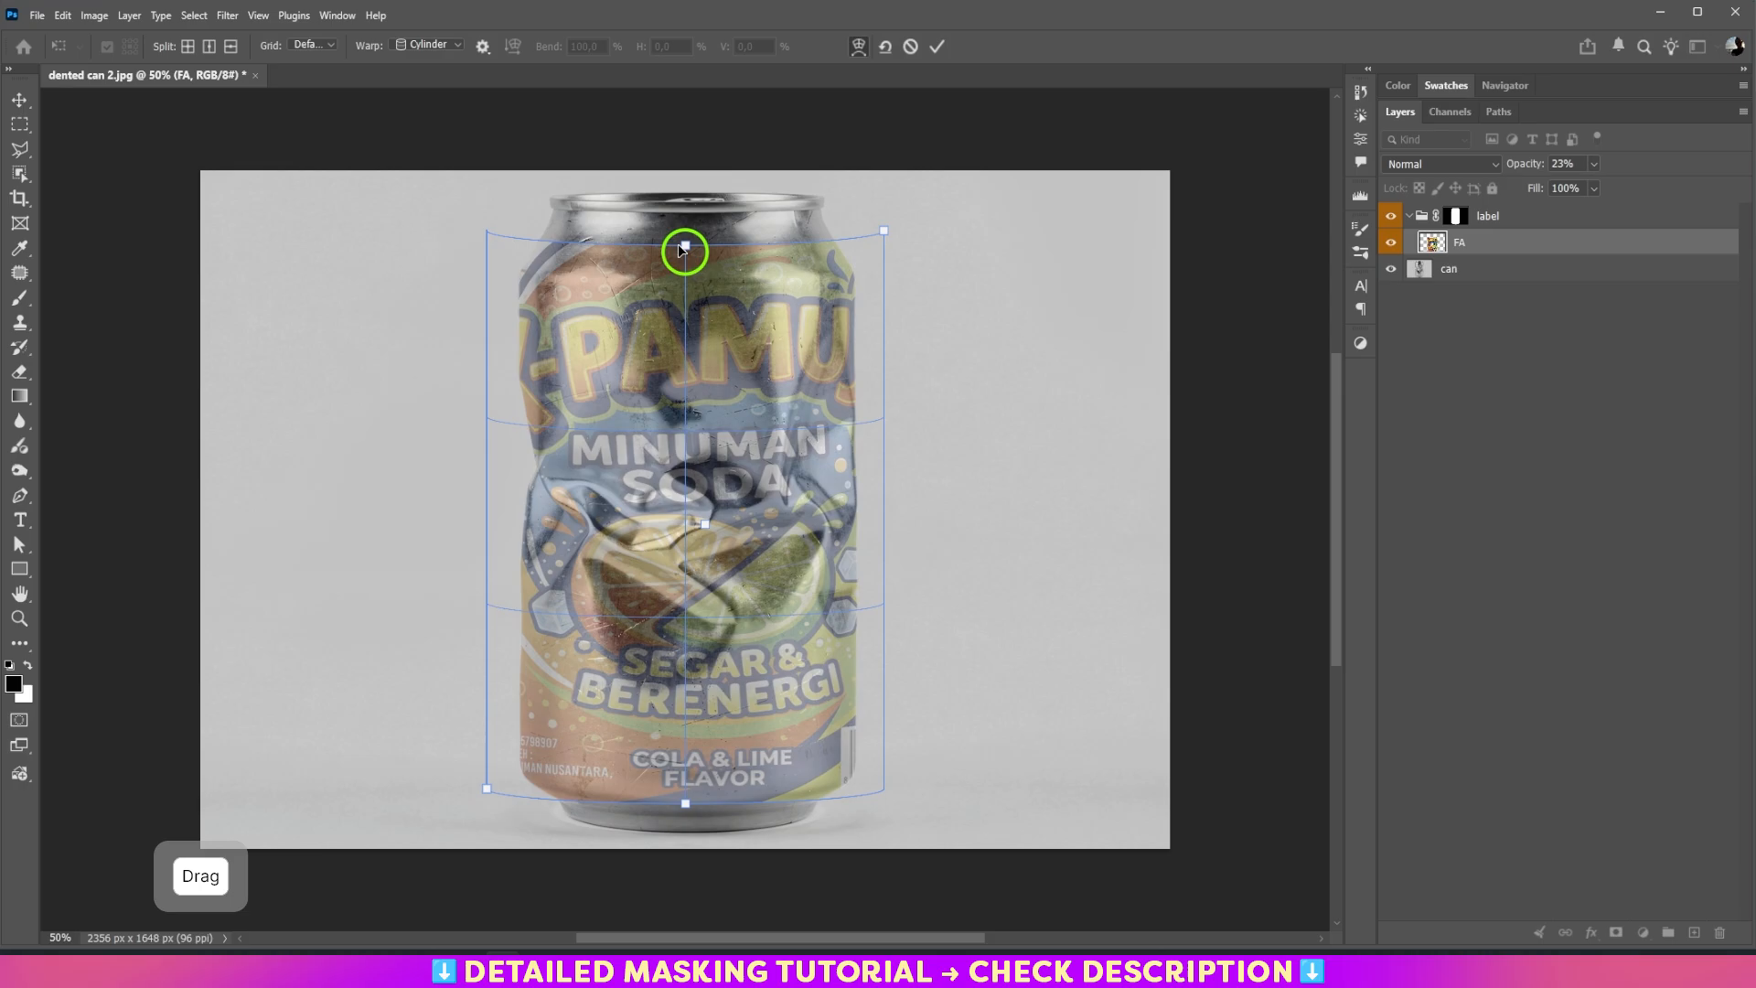
drag(884, 230, 864, 201)
click(864, 201)
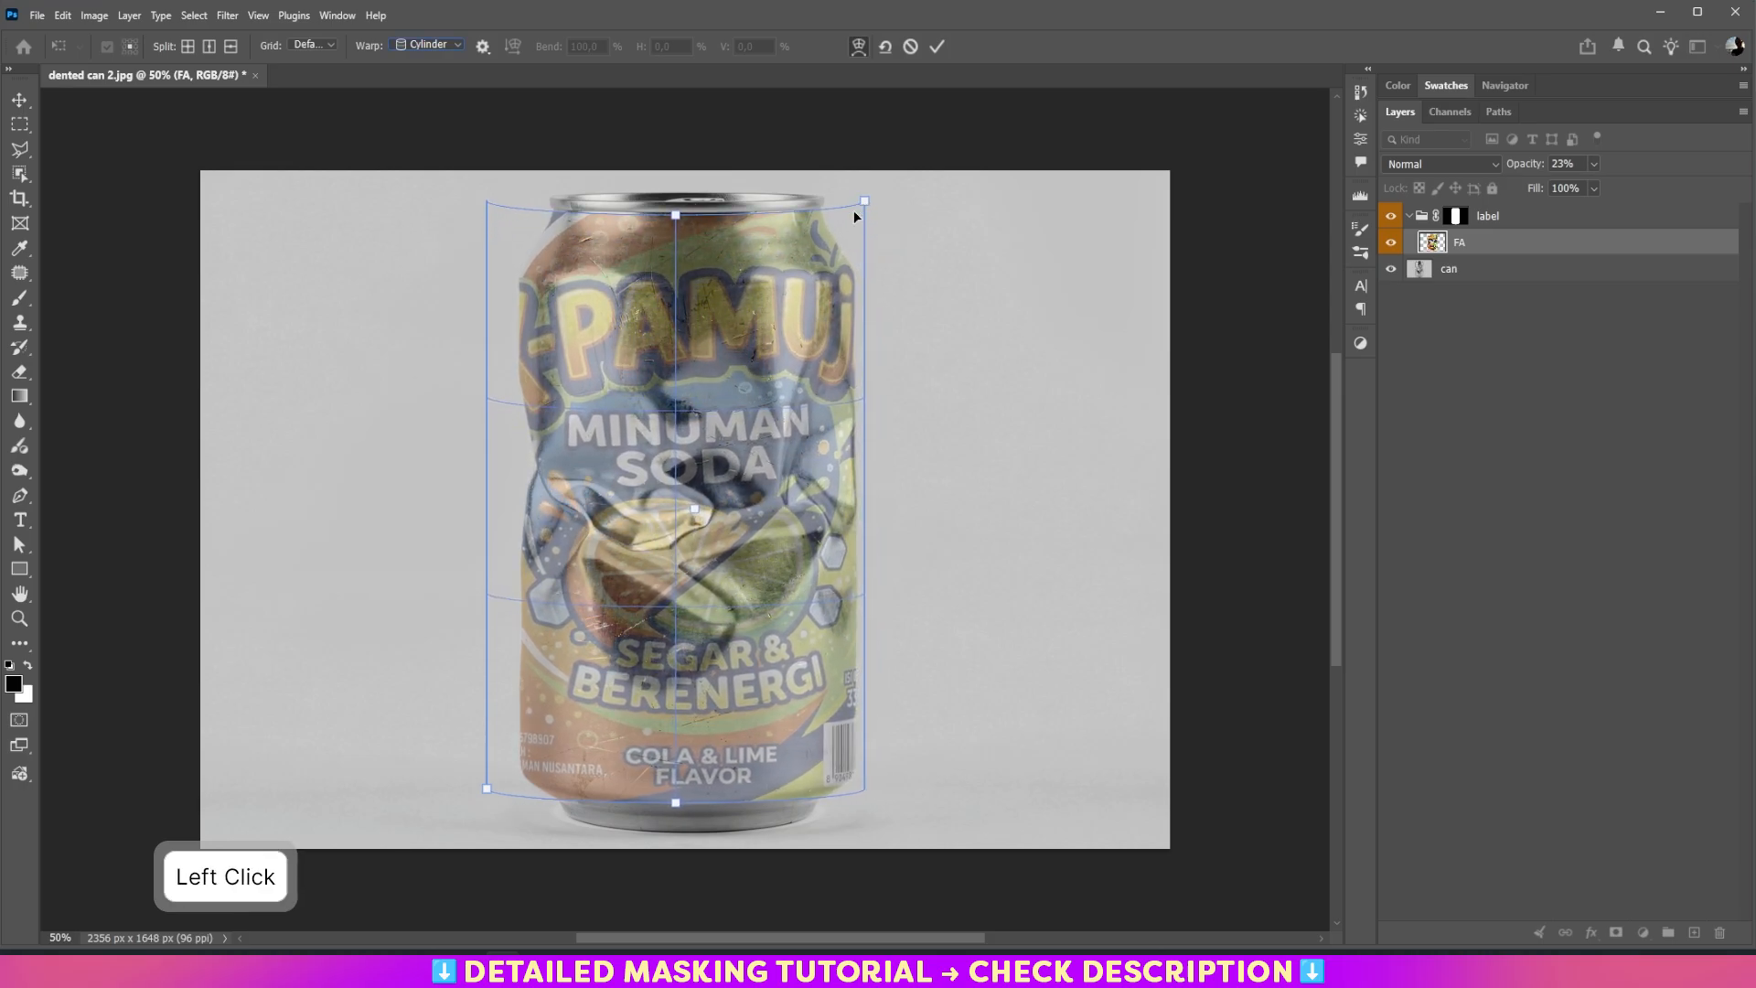
drag(491, 787, 516, 770)
drag(690, 784, 690, 812)
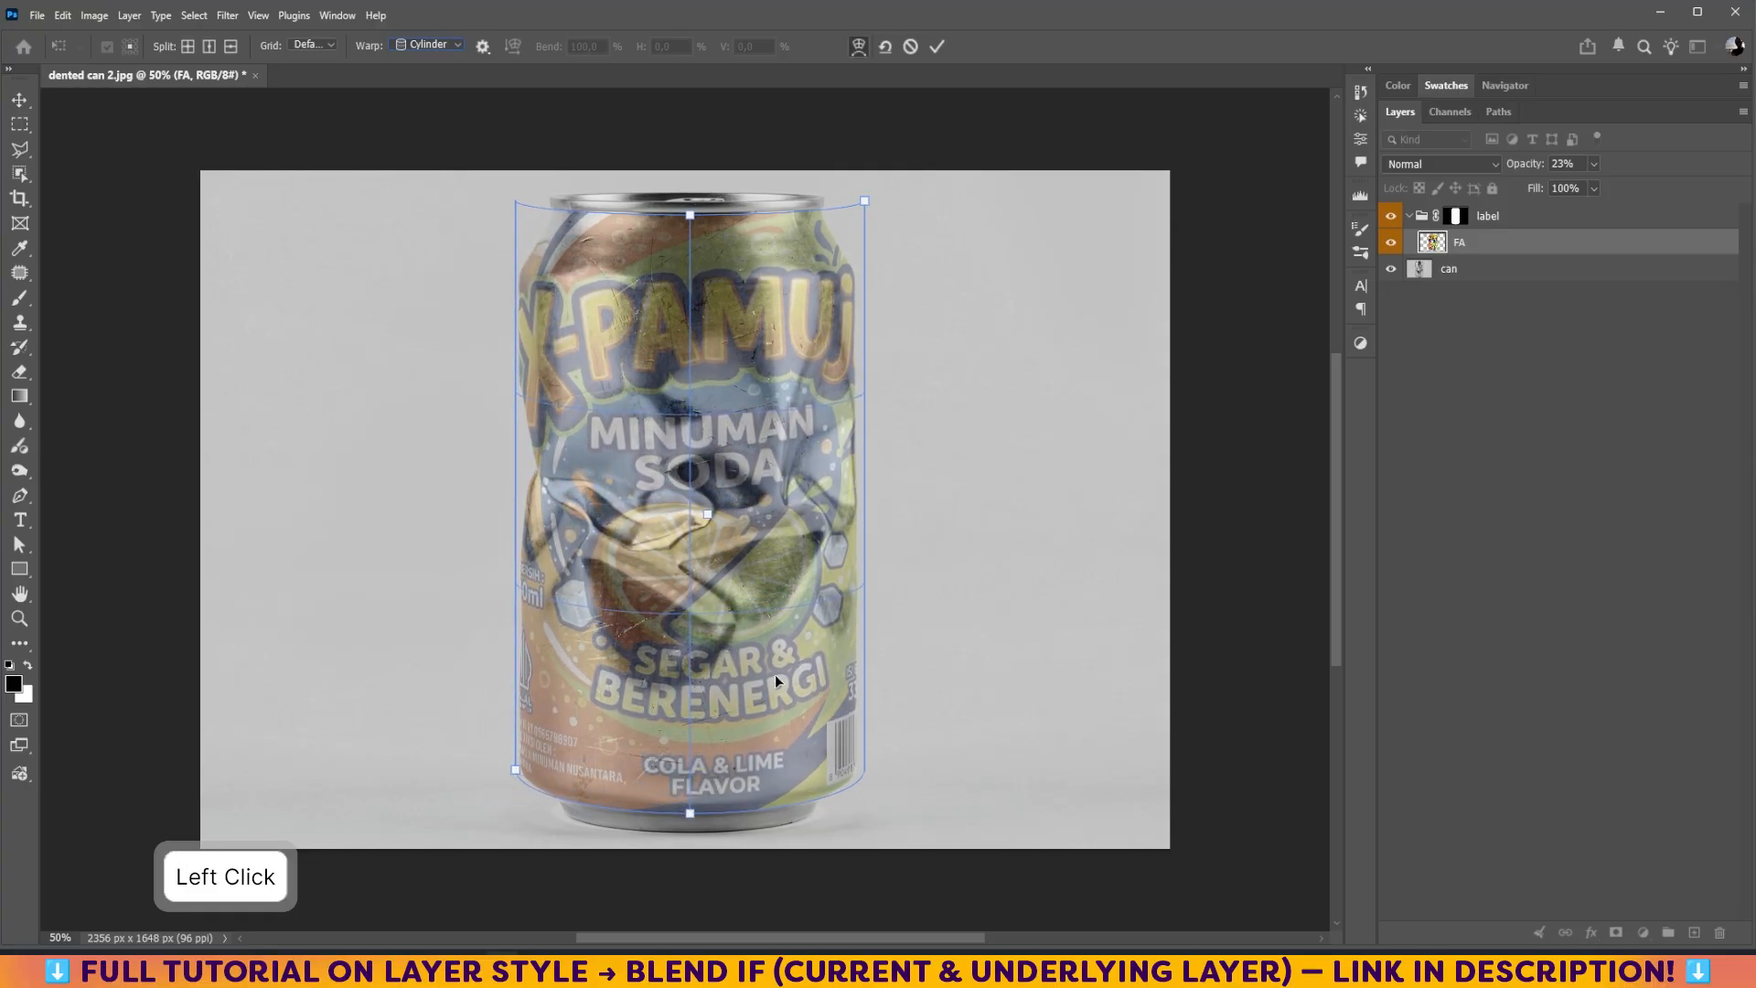
drag(864, 200, 863, 202)
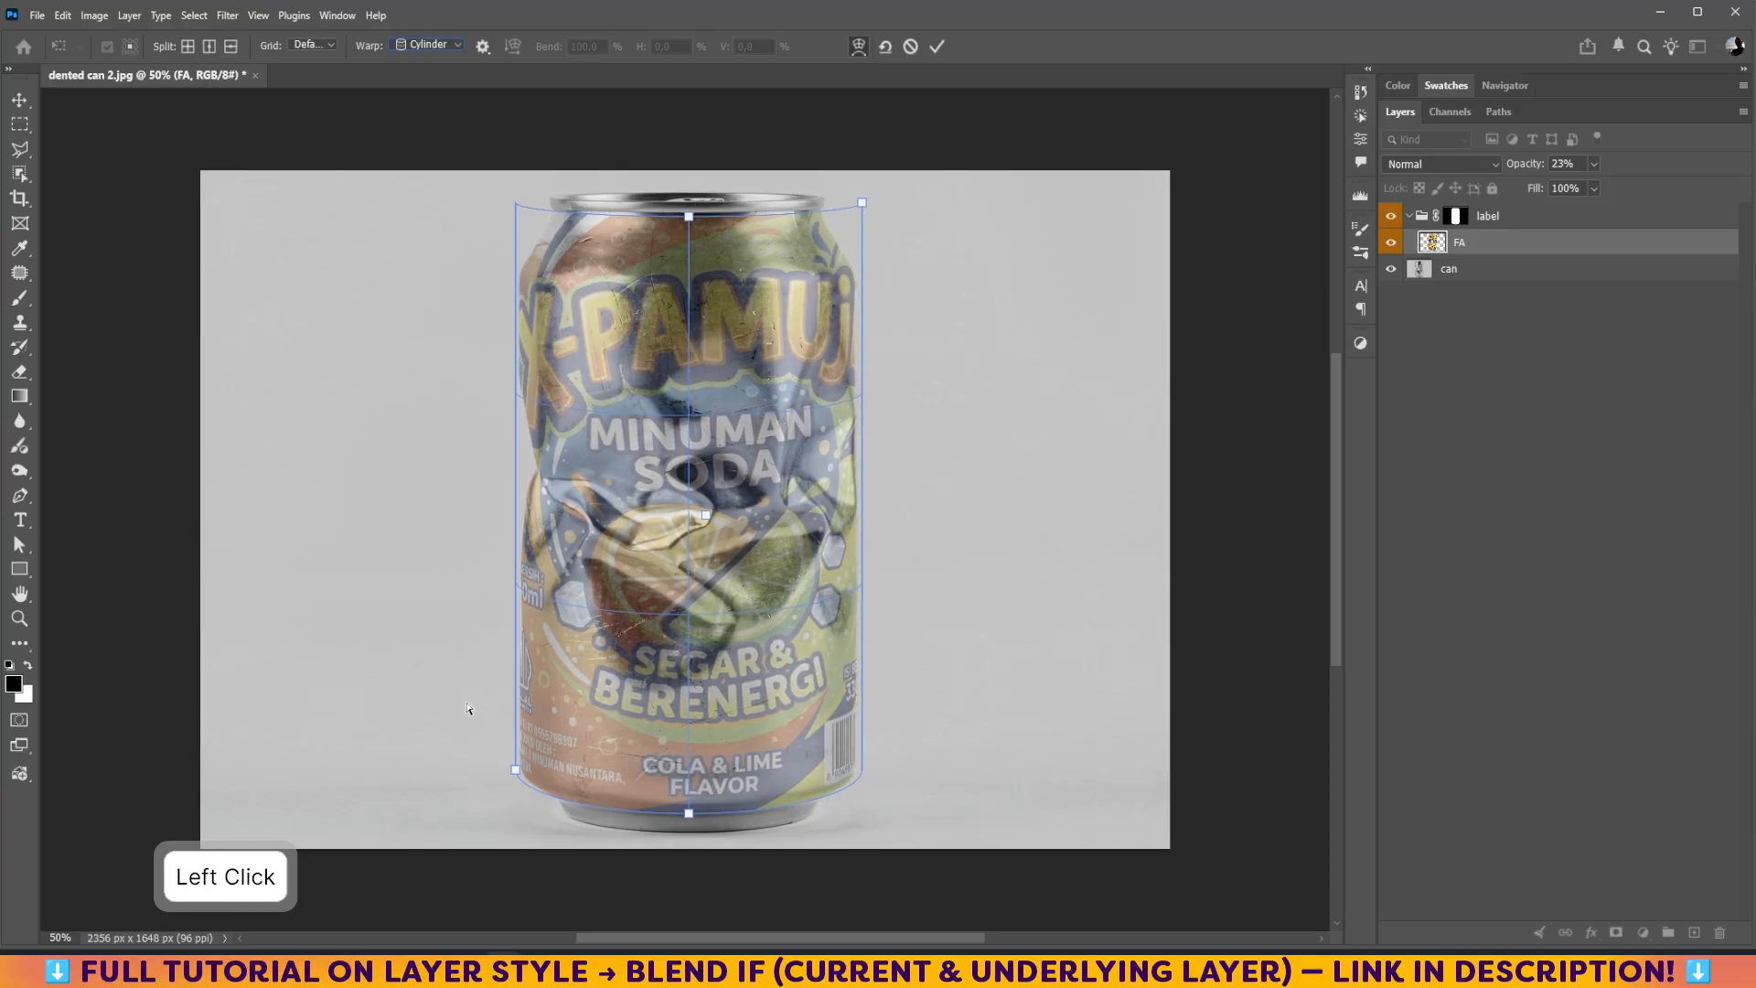
drag(690, 217, 689, 214)
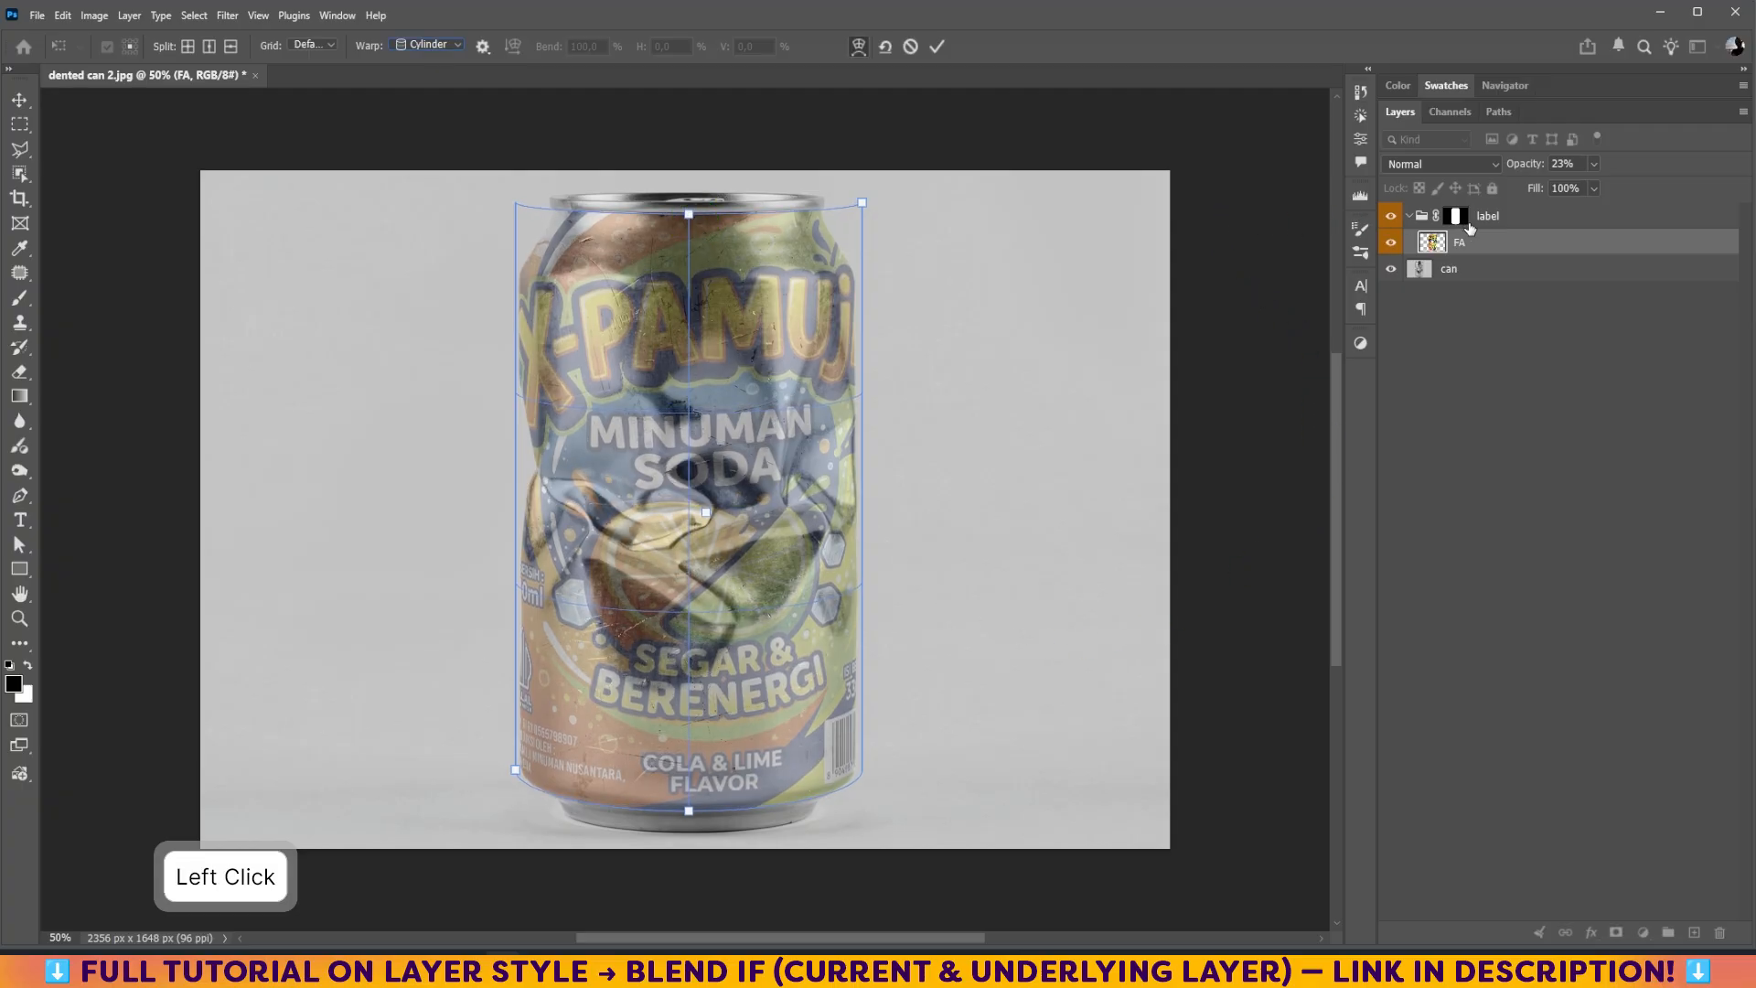
key(Return)
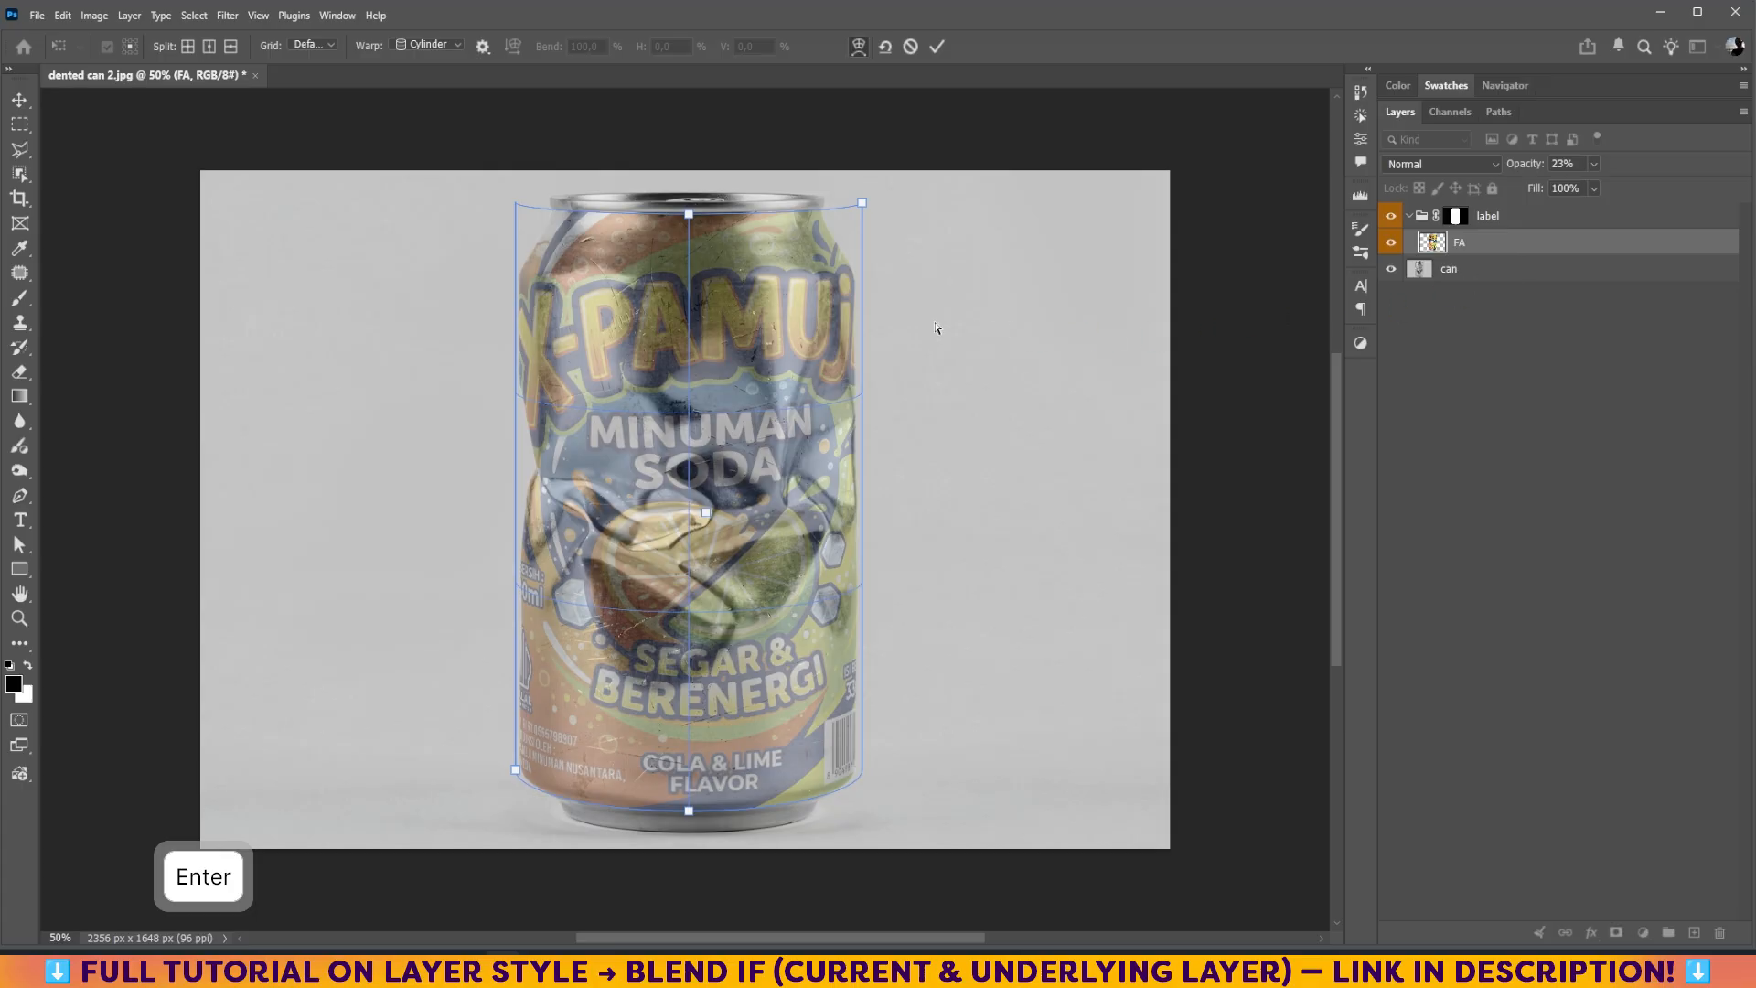
click(20, 101)
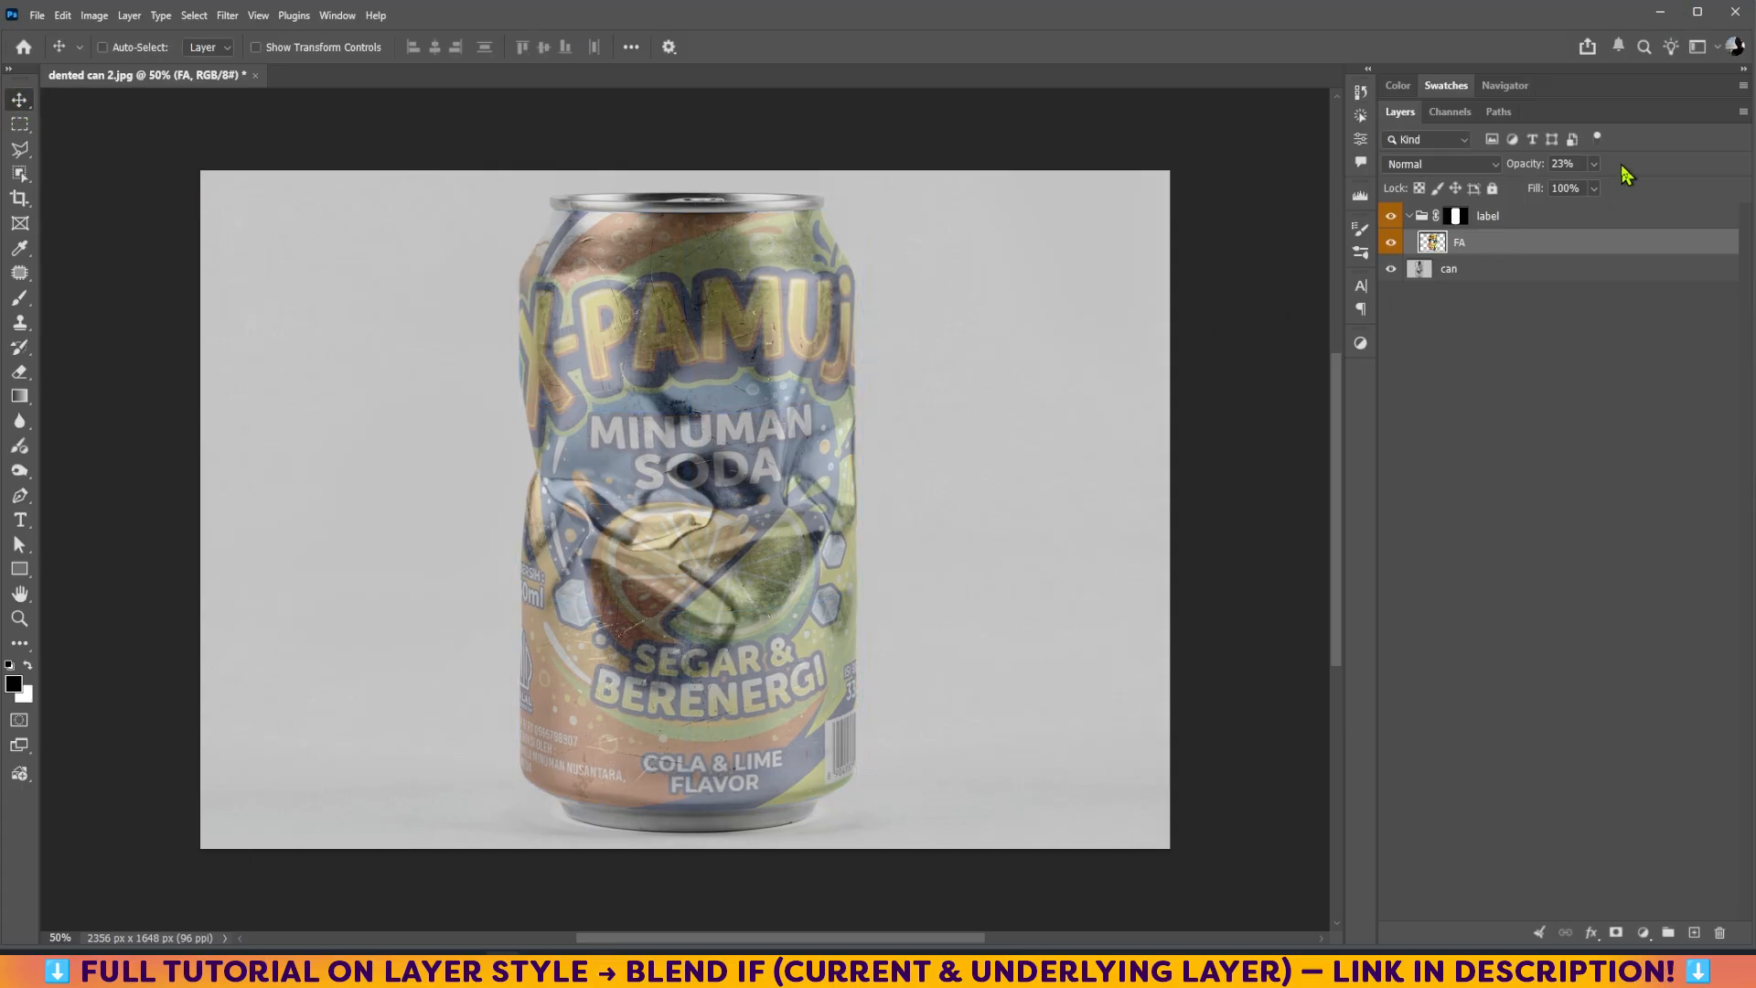
Raise the opacity of the FA layer to 100%.
click(1593, 164)
drag(1593, 184, 1686, 196)
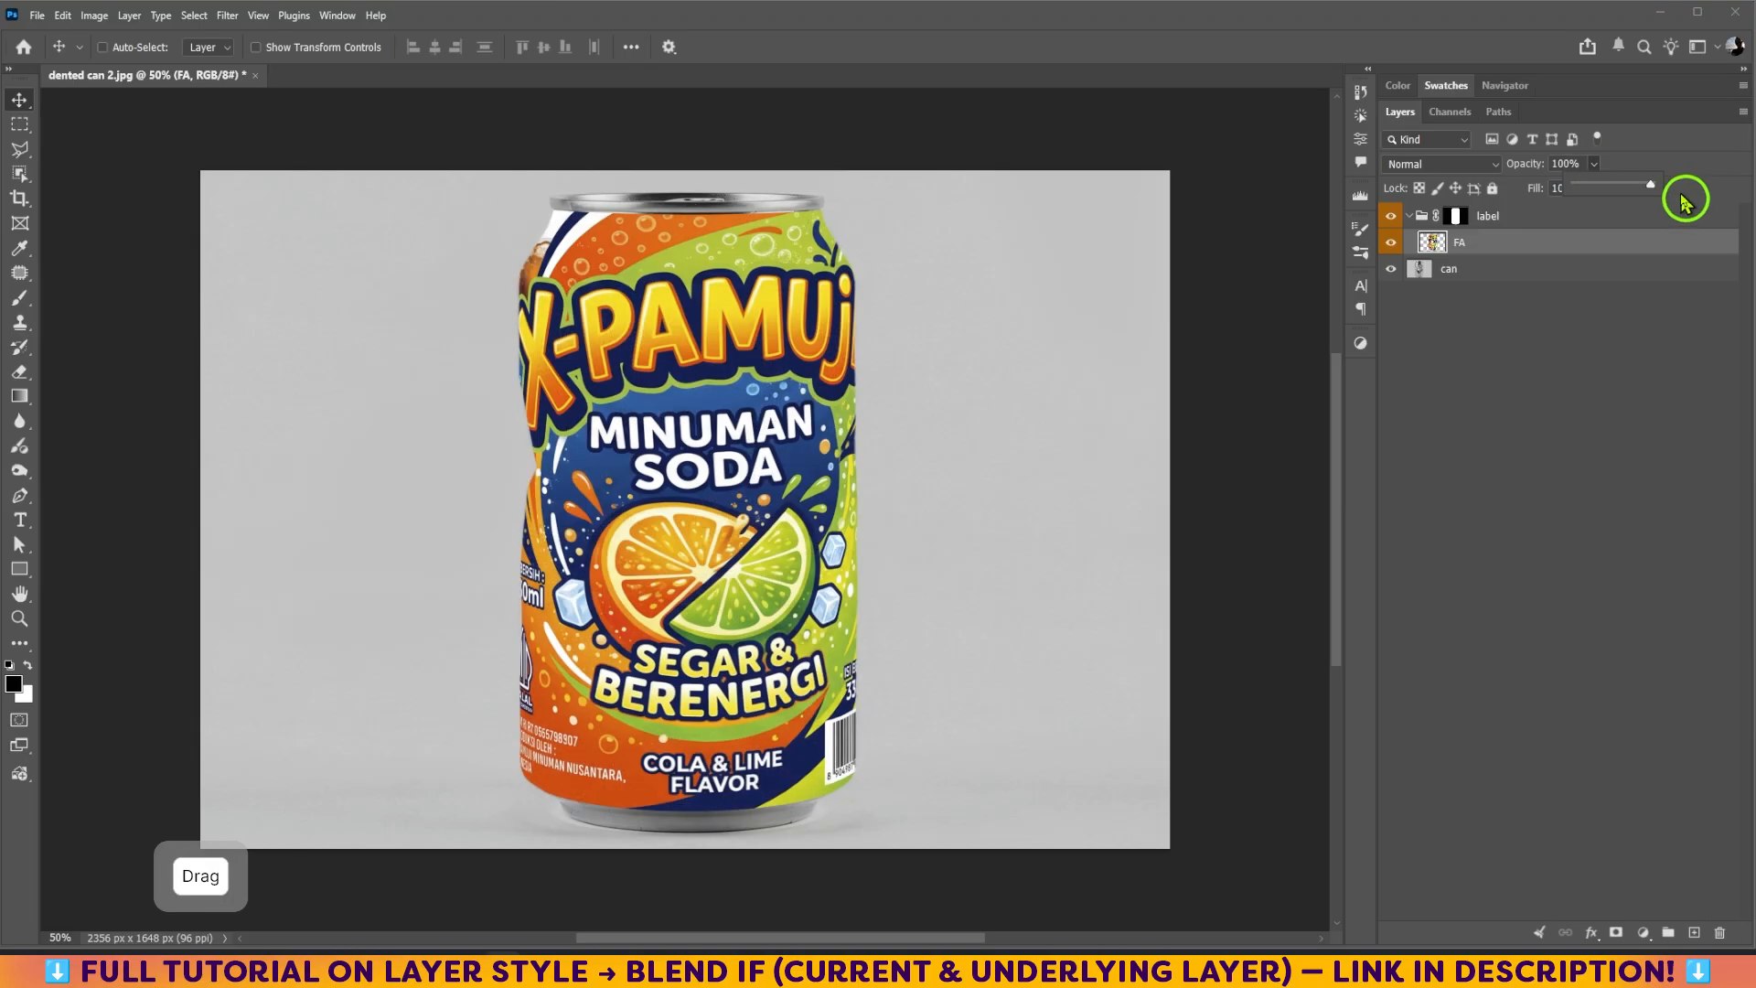
click(1518, 251)
Hide the FA artwork layer, select the can layer and isolate its Red channel.
click(1390, 244)
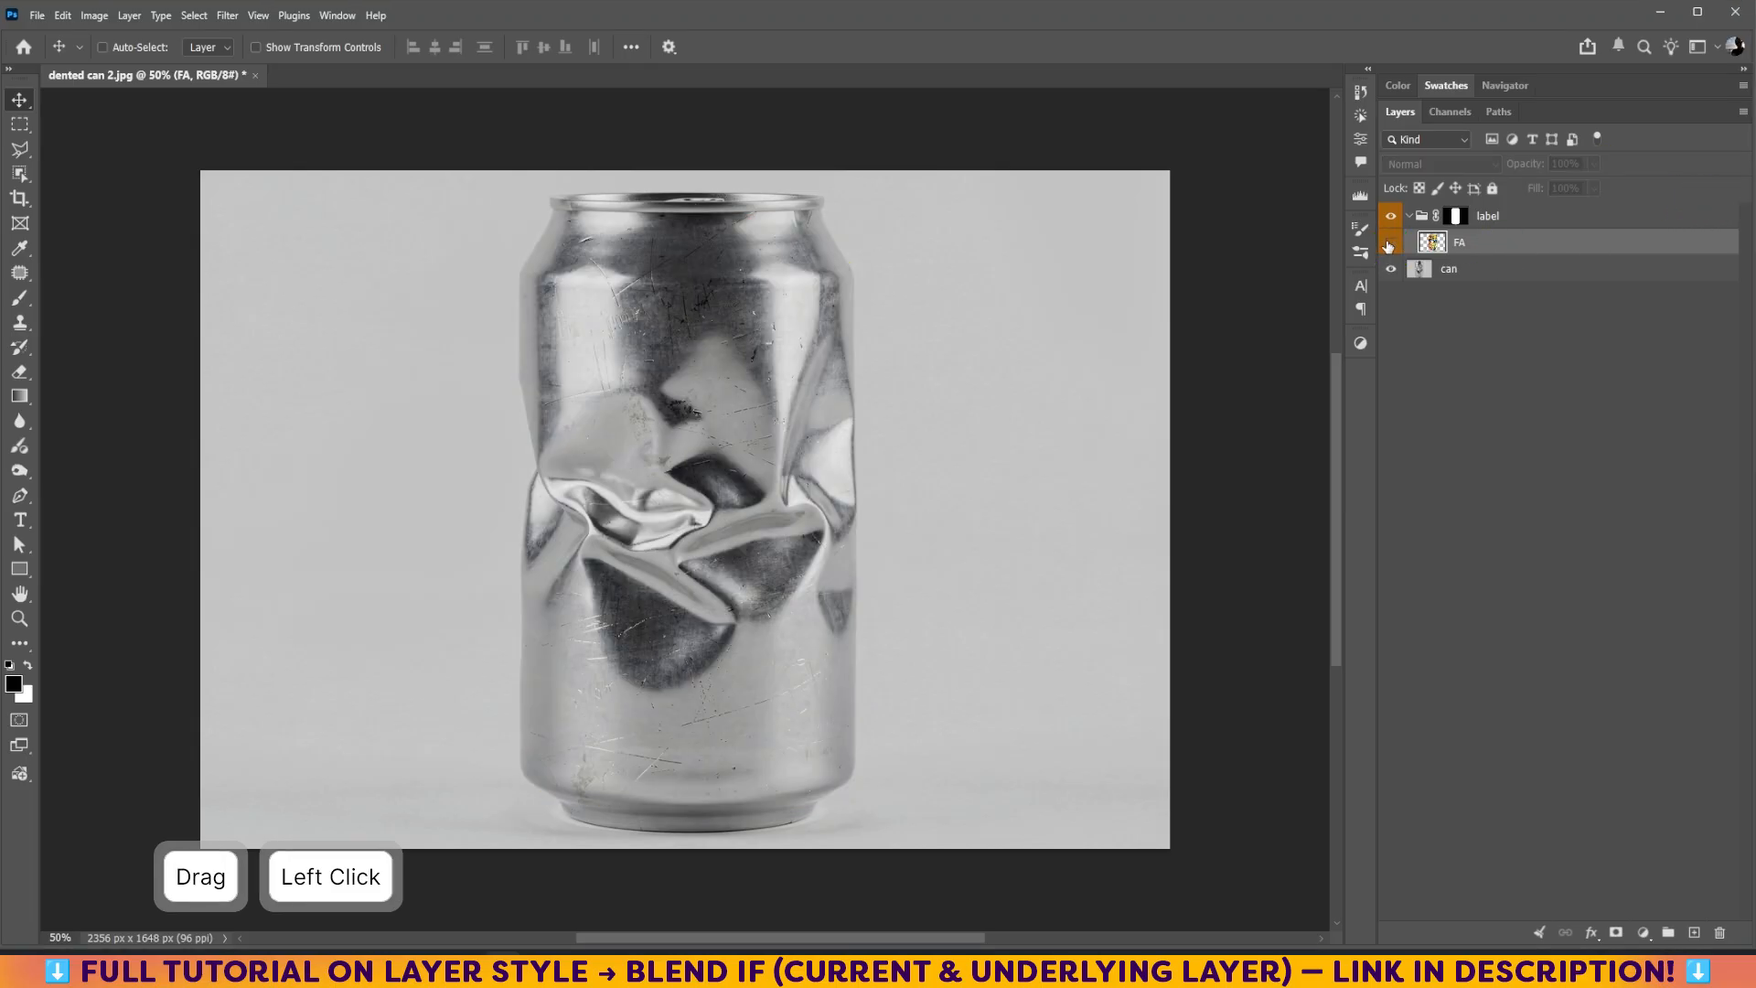
click(1477, 278)
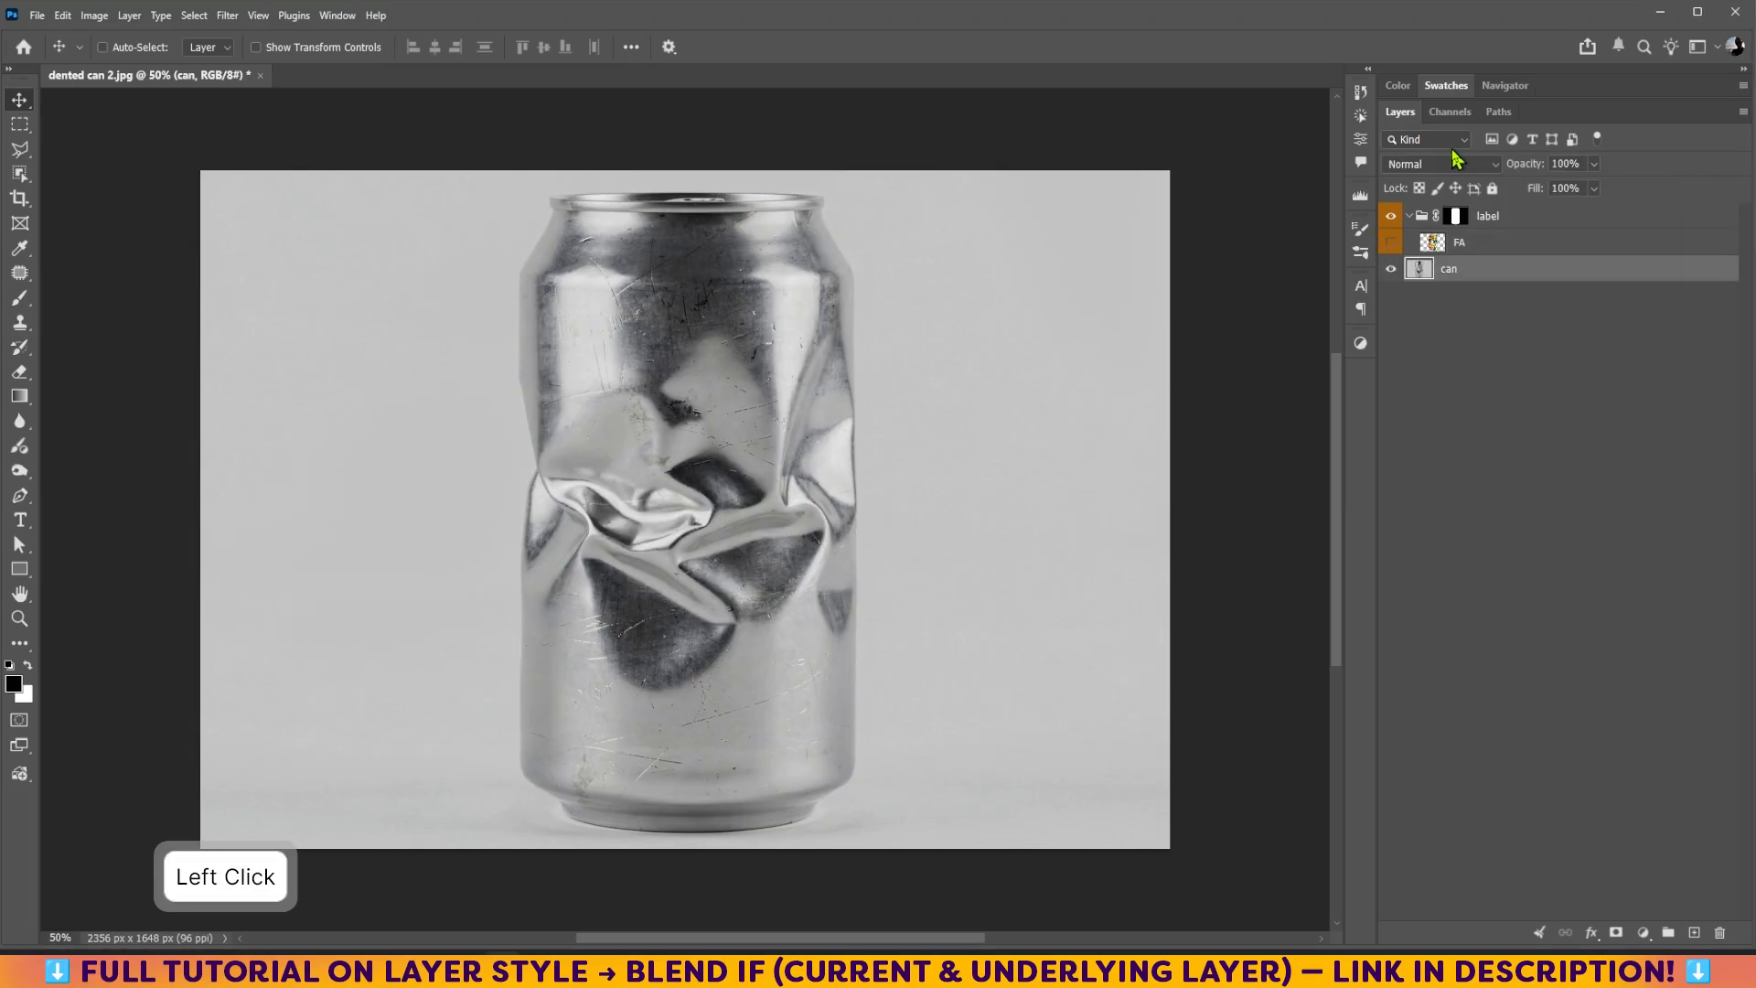
click(1450, 111)
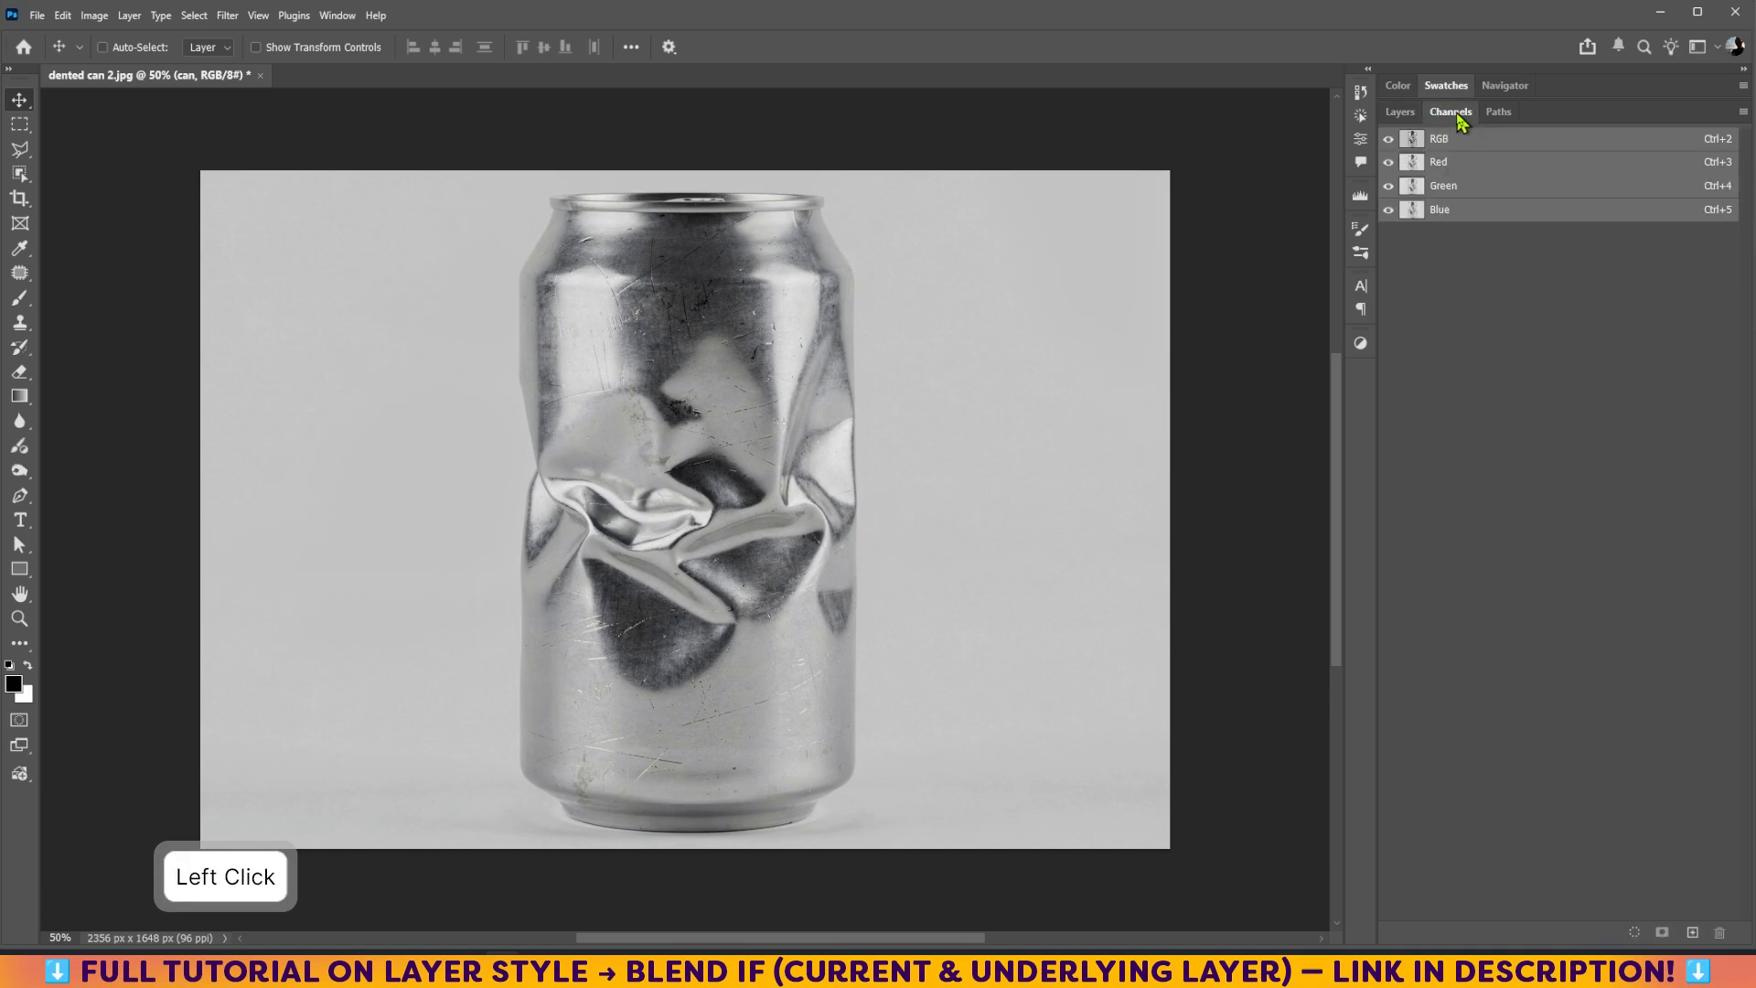
click(1503, 166)
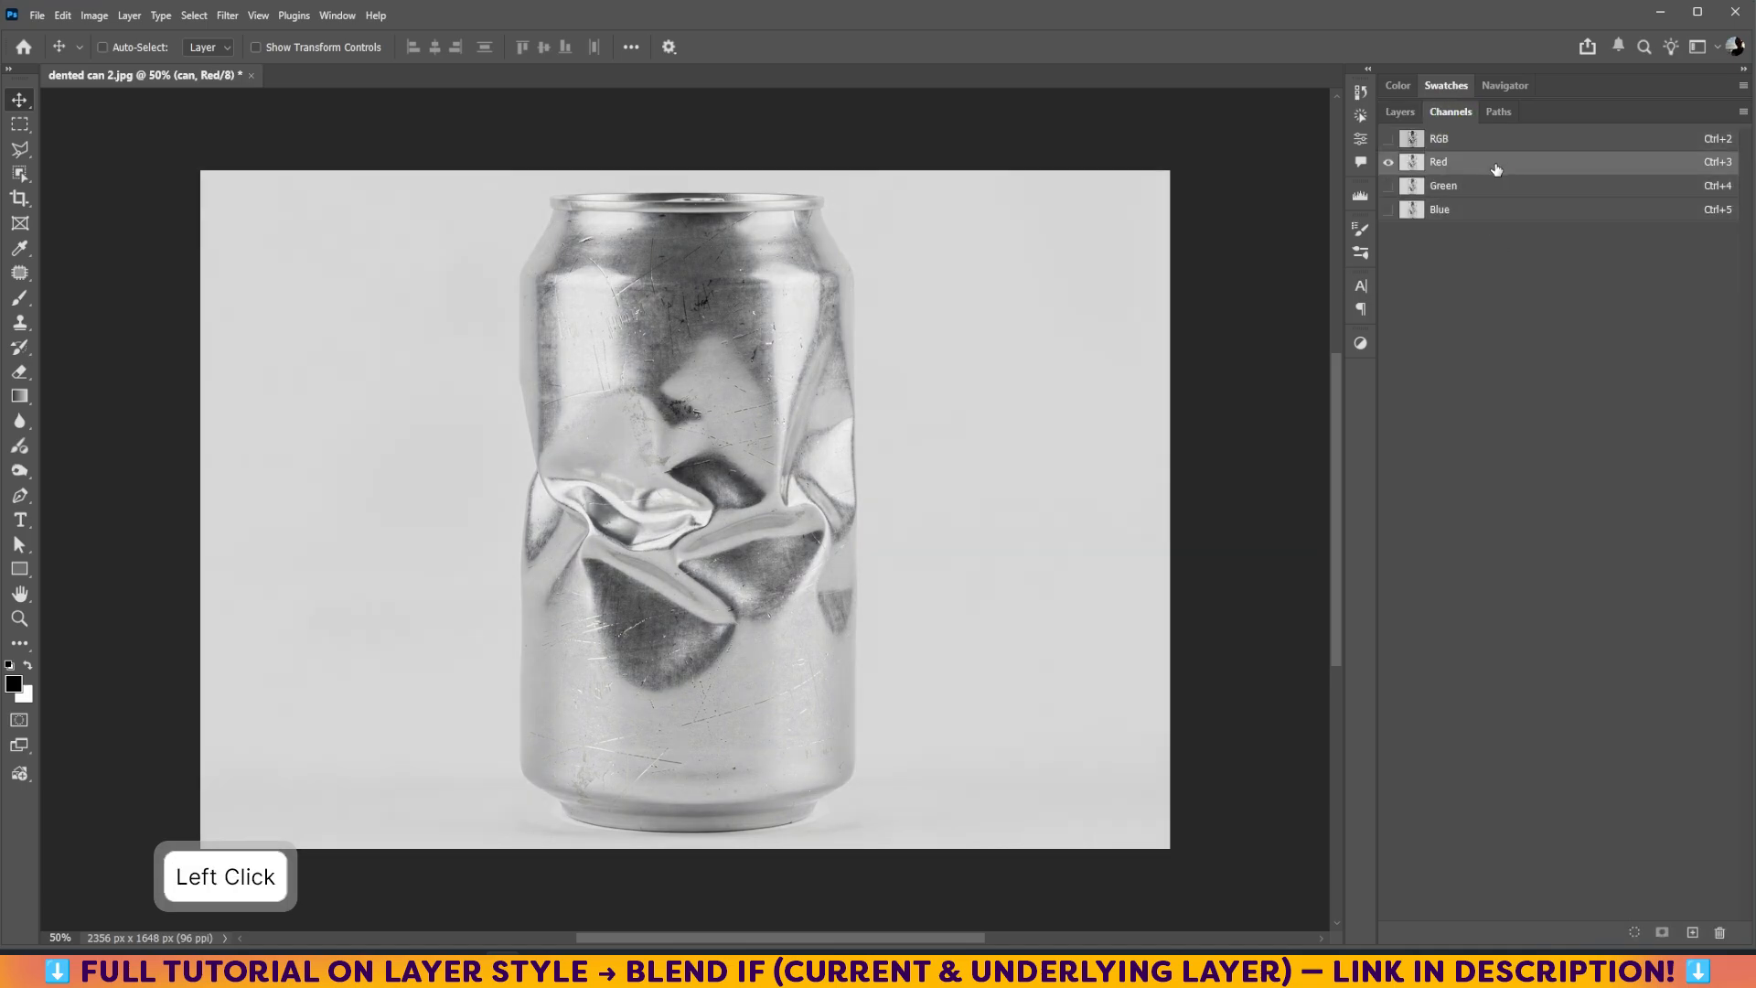
right_click(1498, 173)
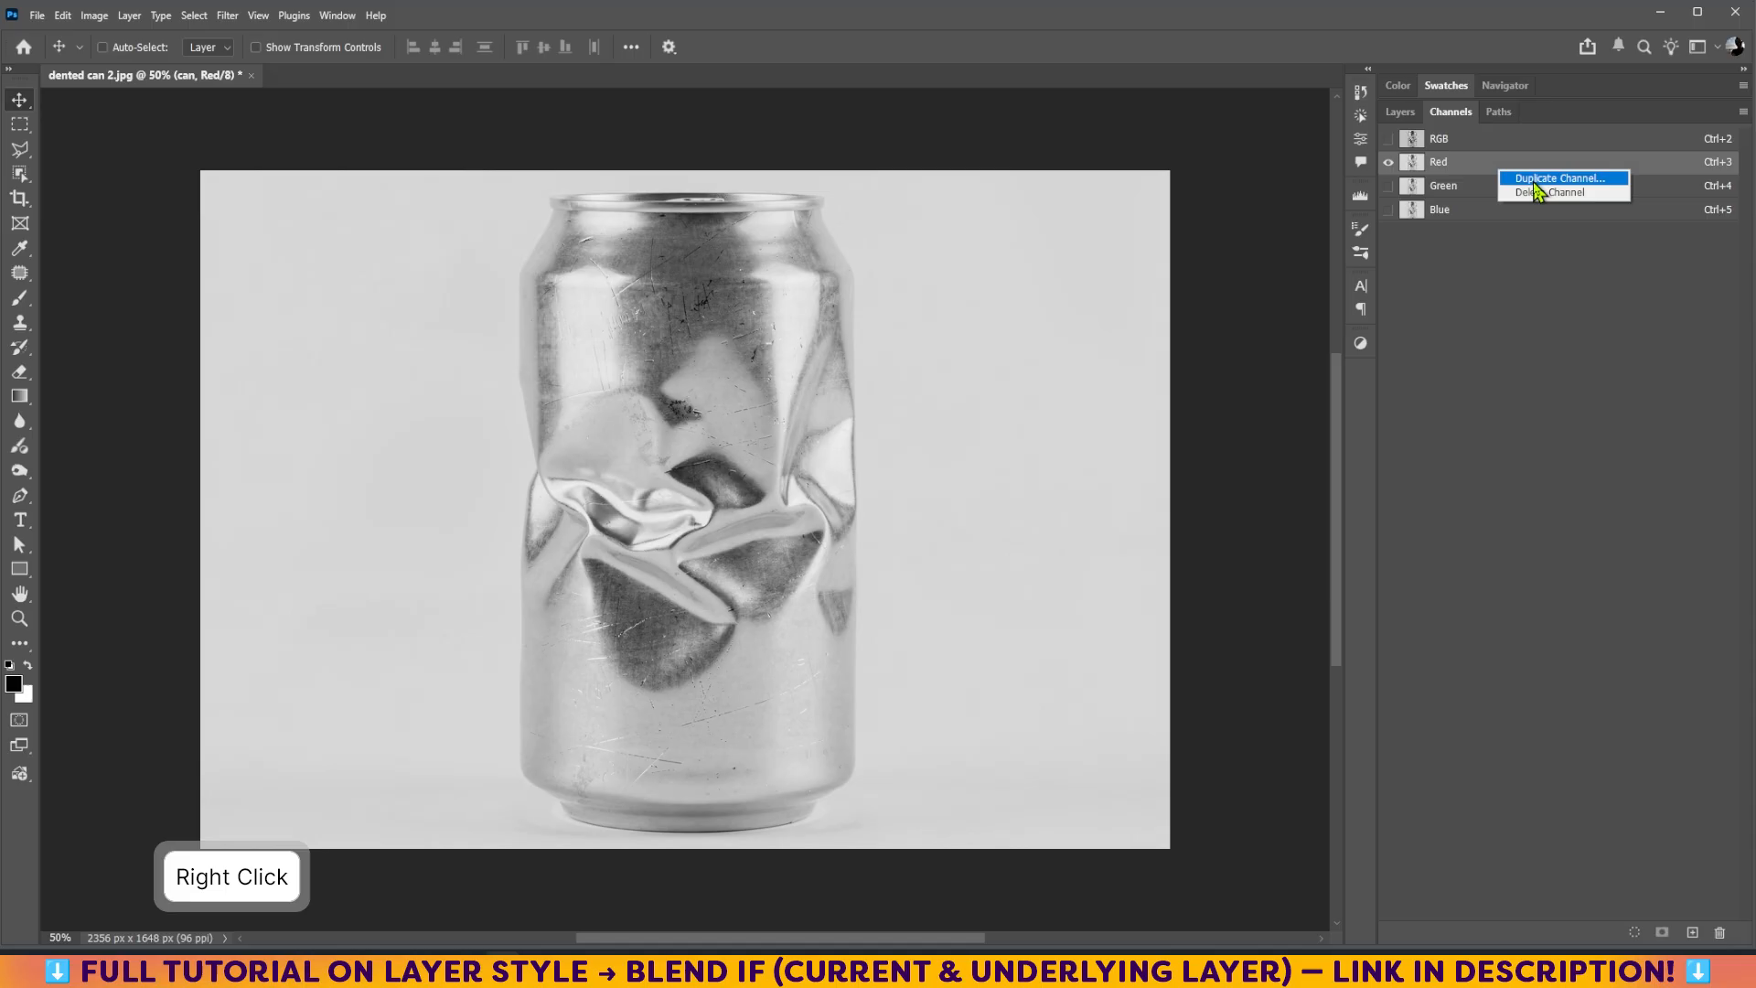
click(1546, 180)
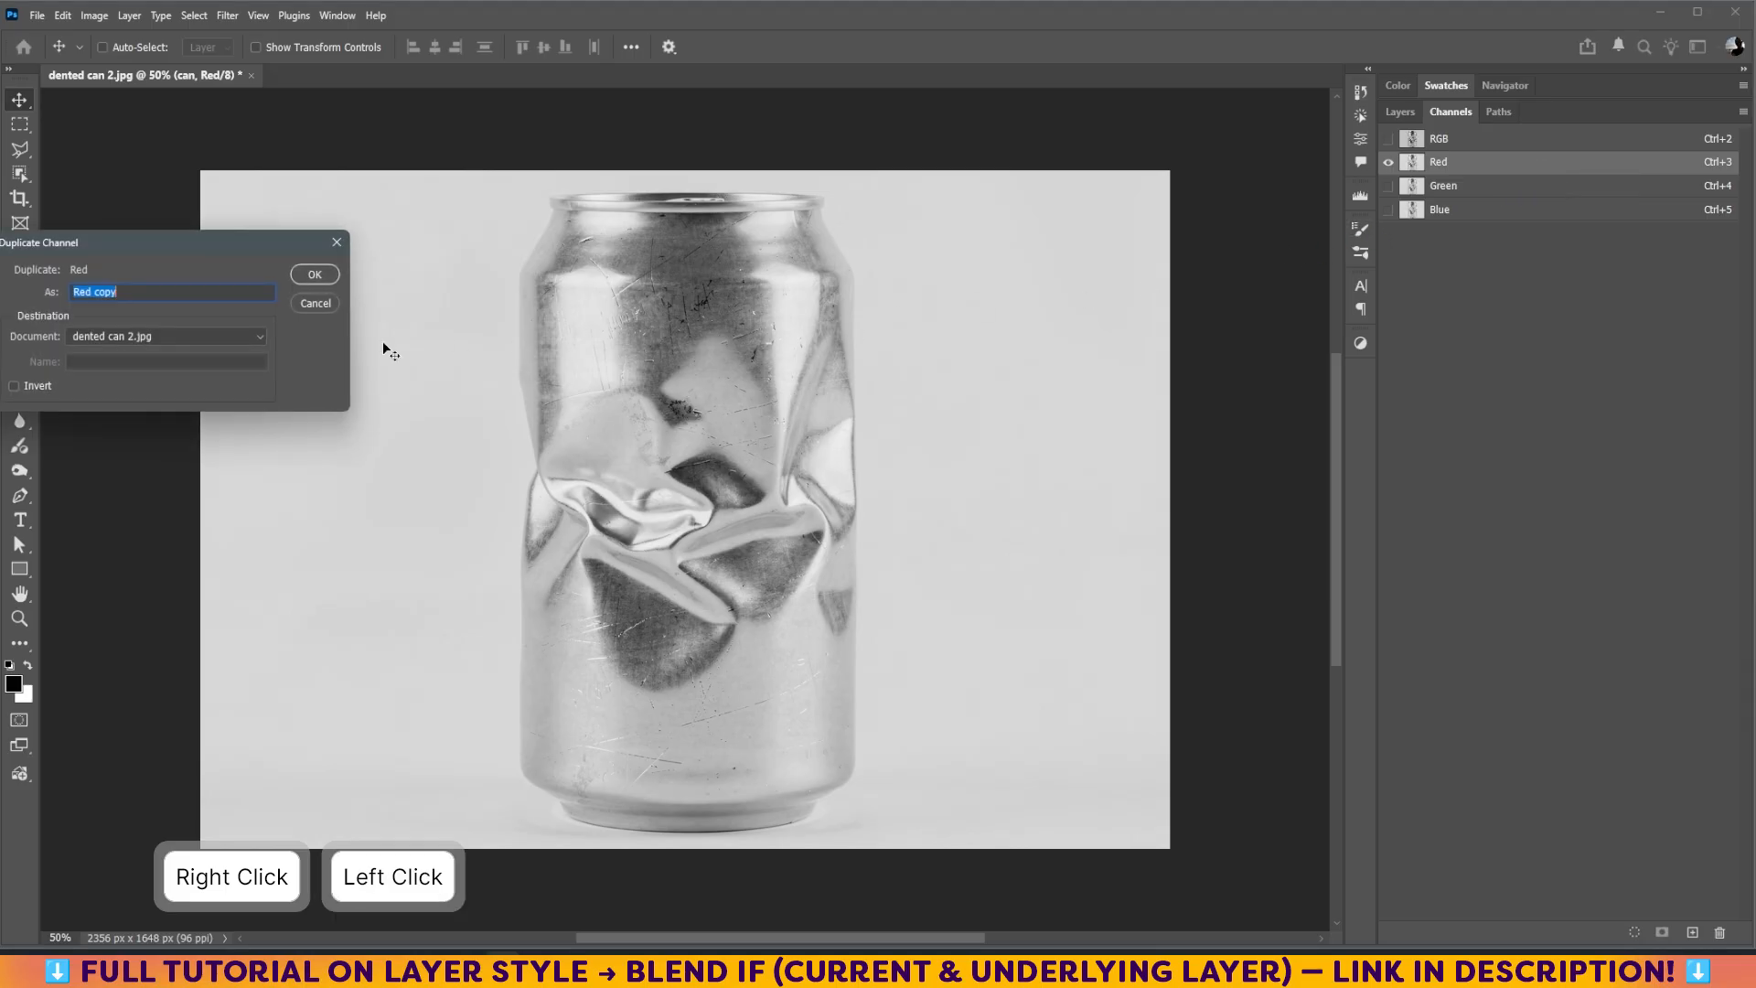
click(306, 277)
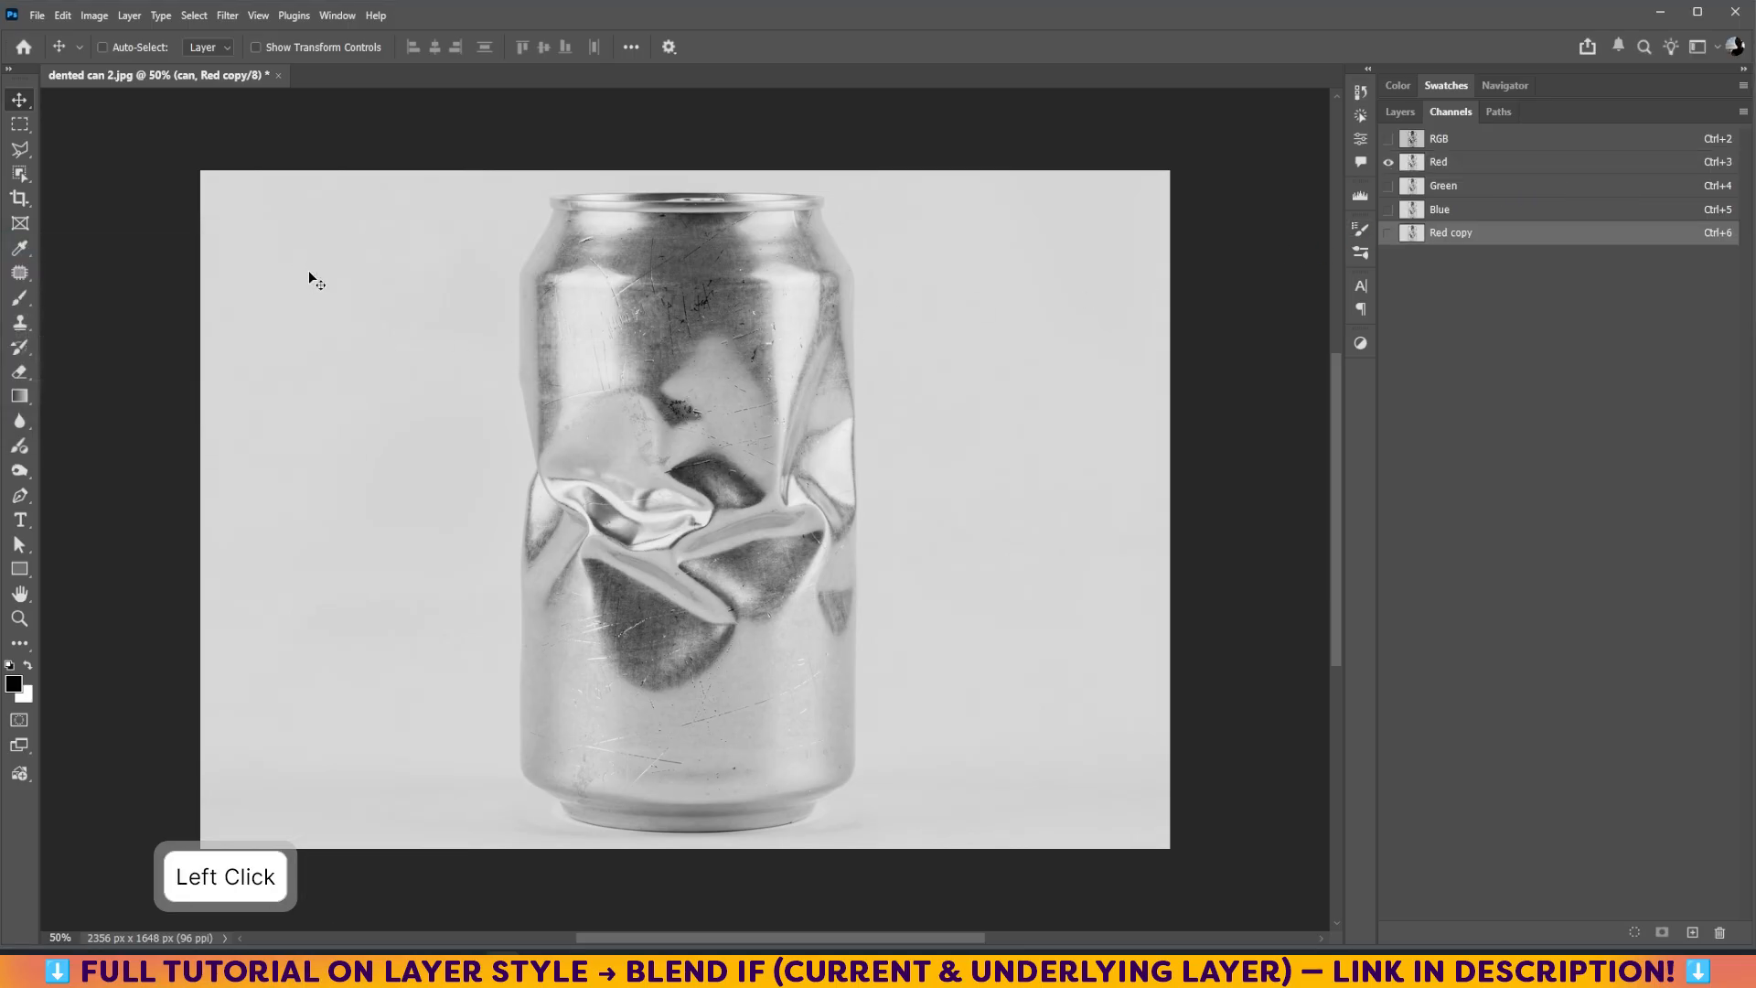
key(ctrl+z)
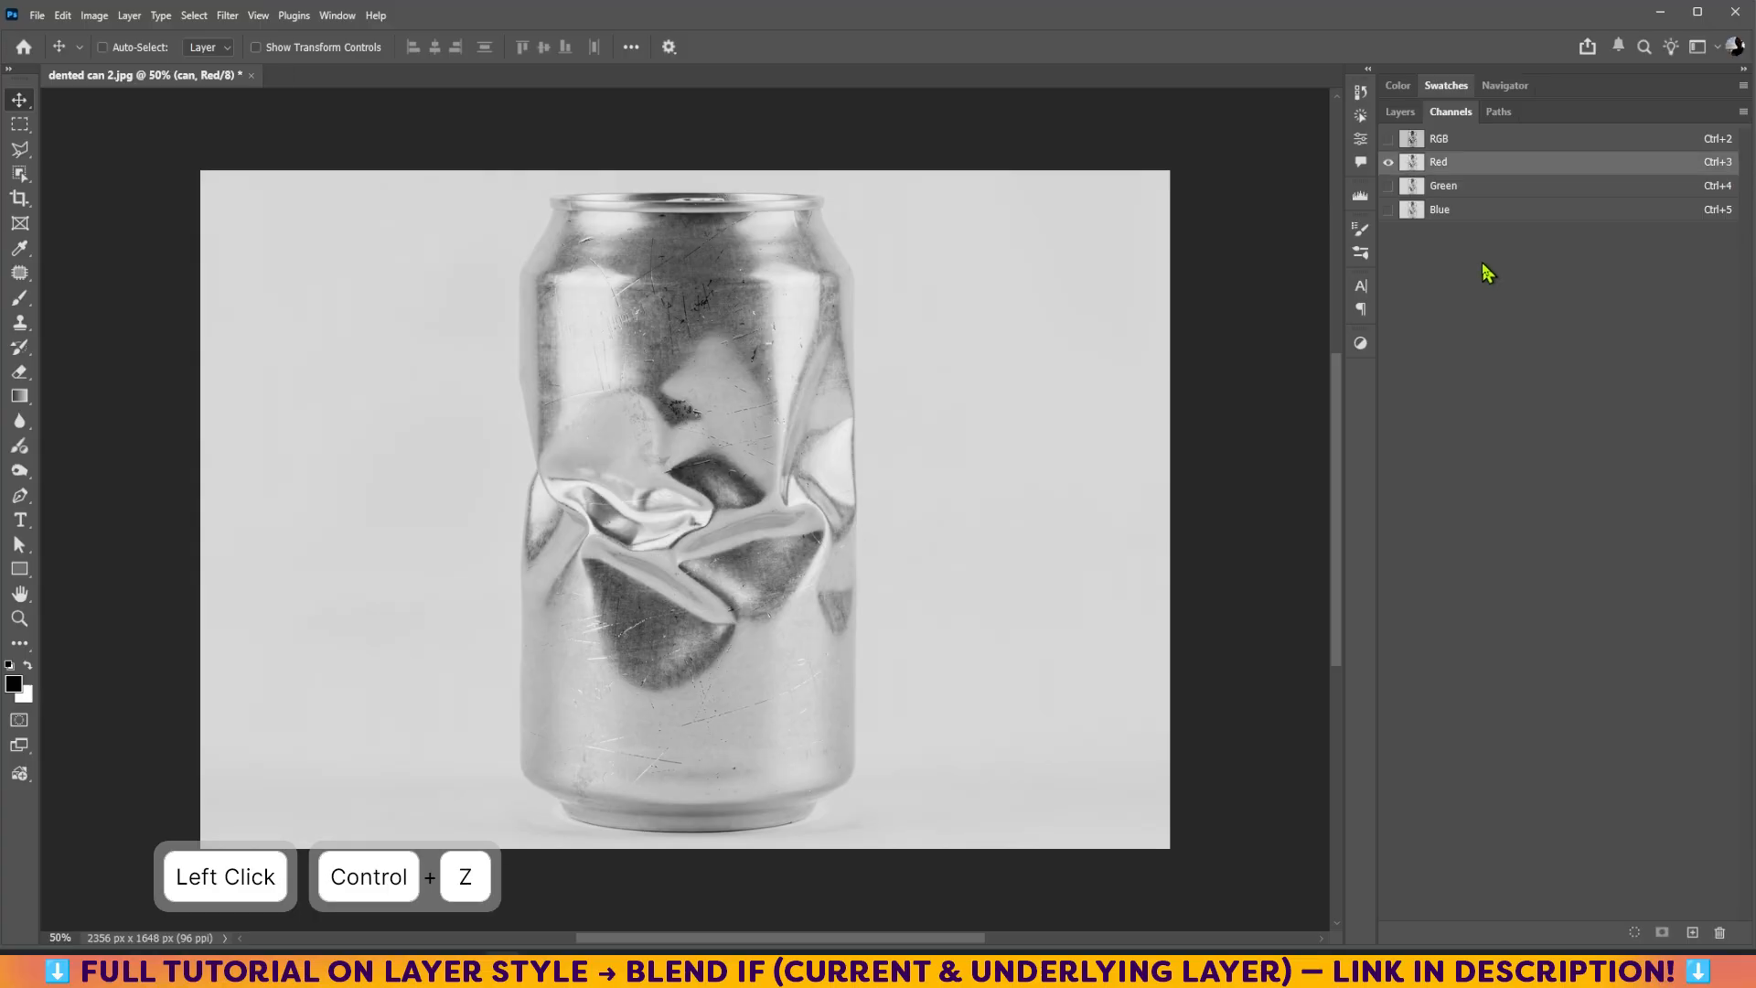
Duplicate the Red channel of the can photo into a new document.
right_click(1487, 166)
click(1519, 182)
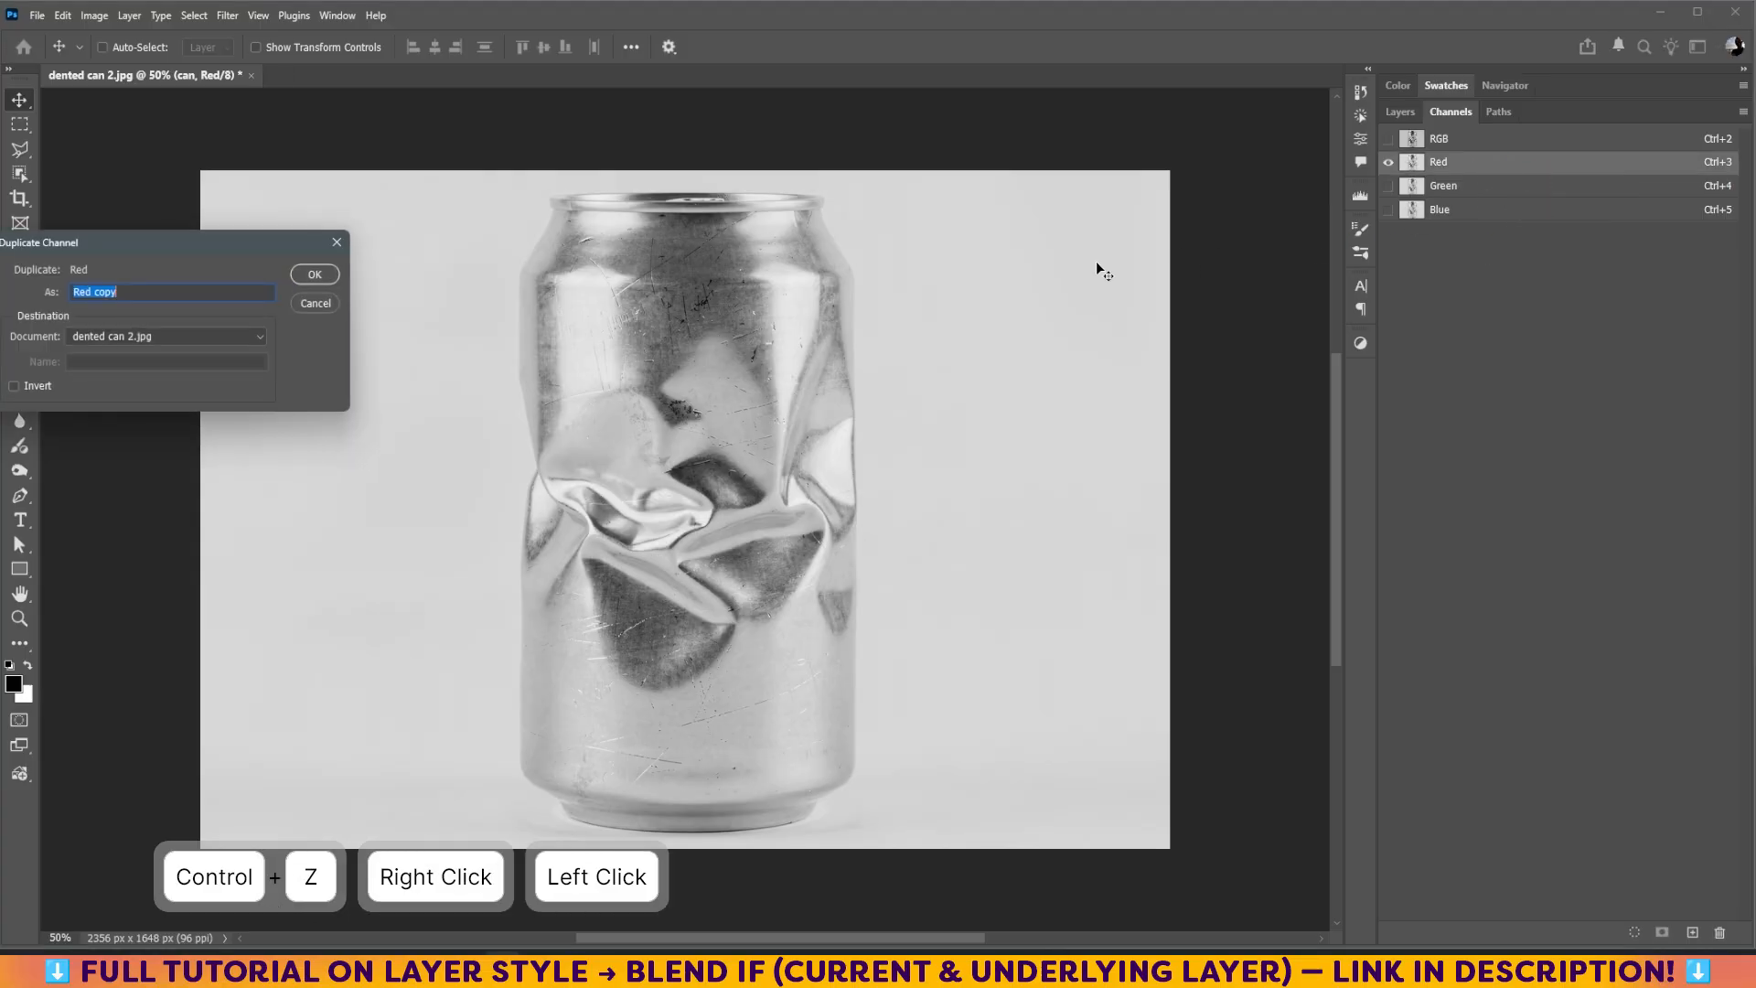
click(238, 346)
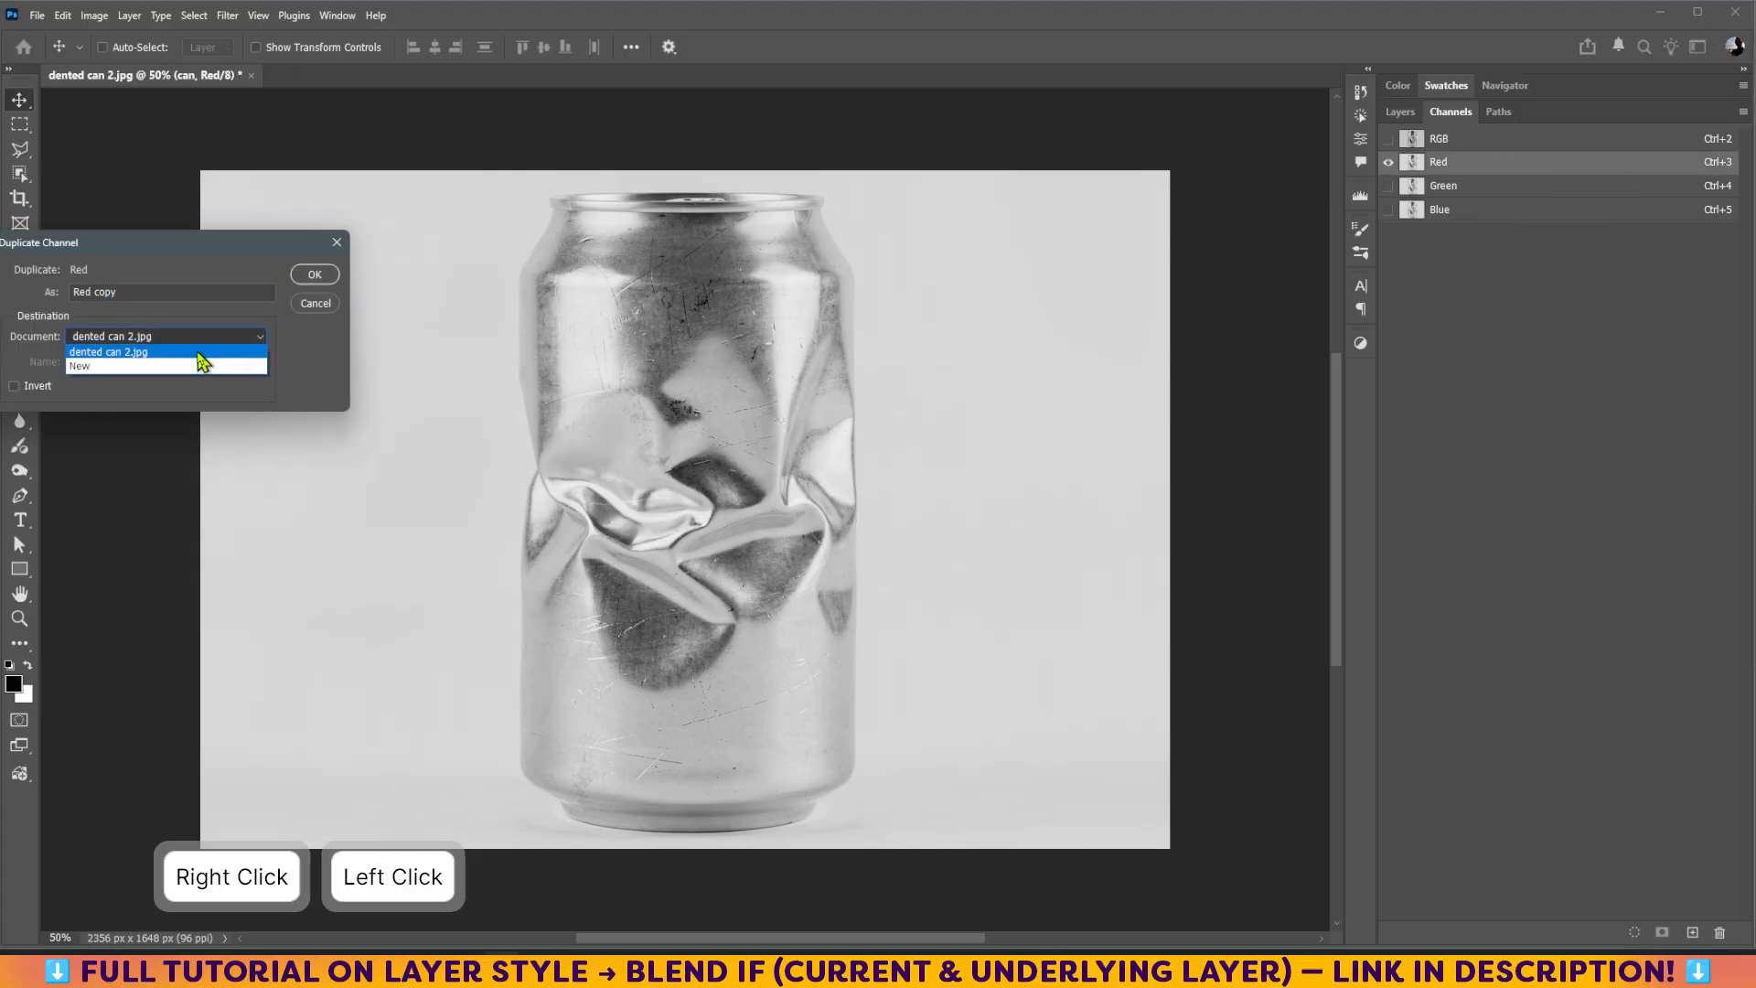
click(129, 379)
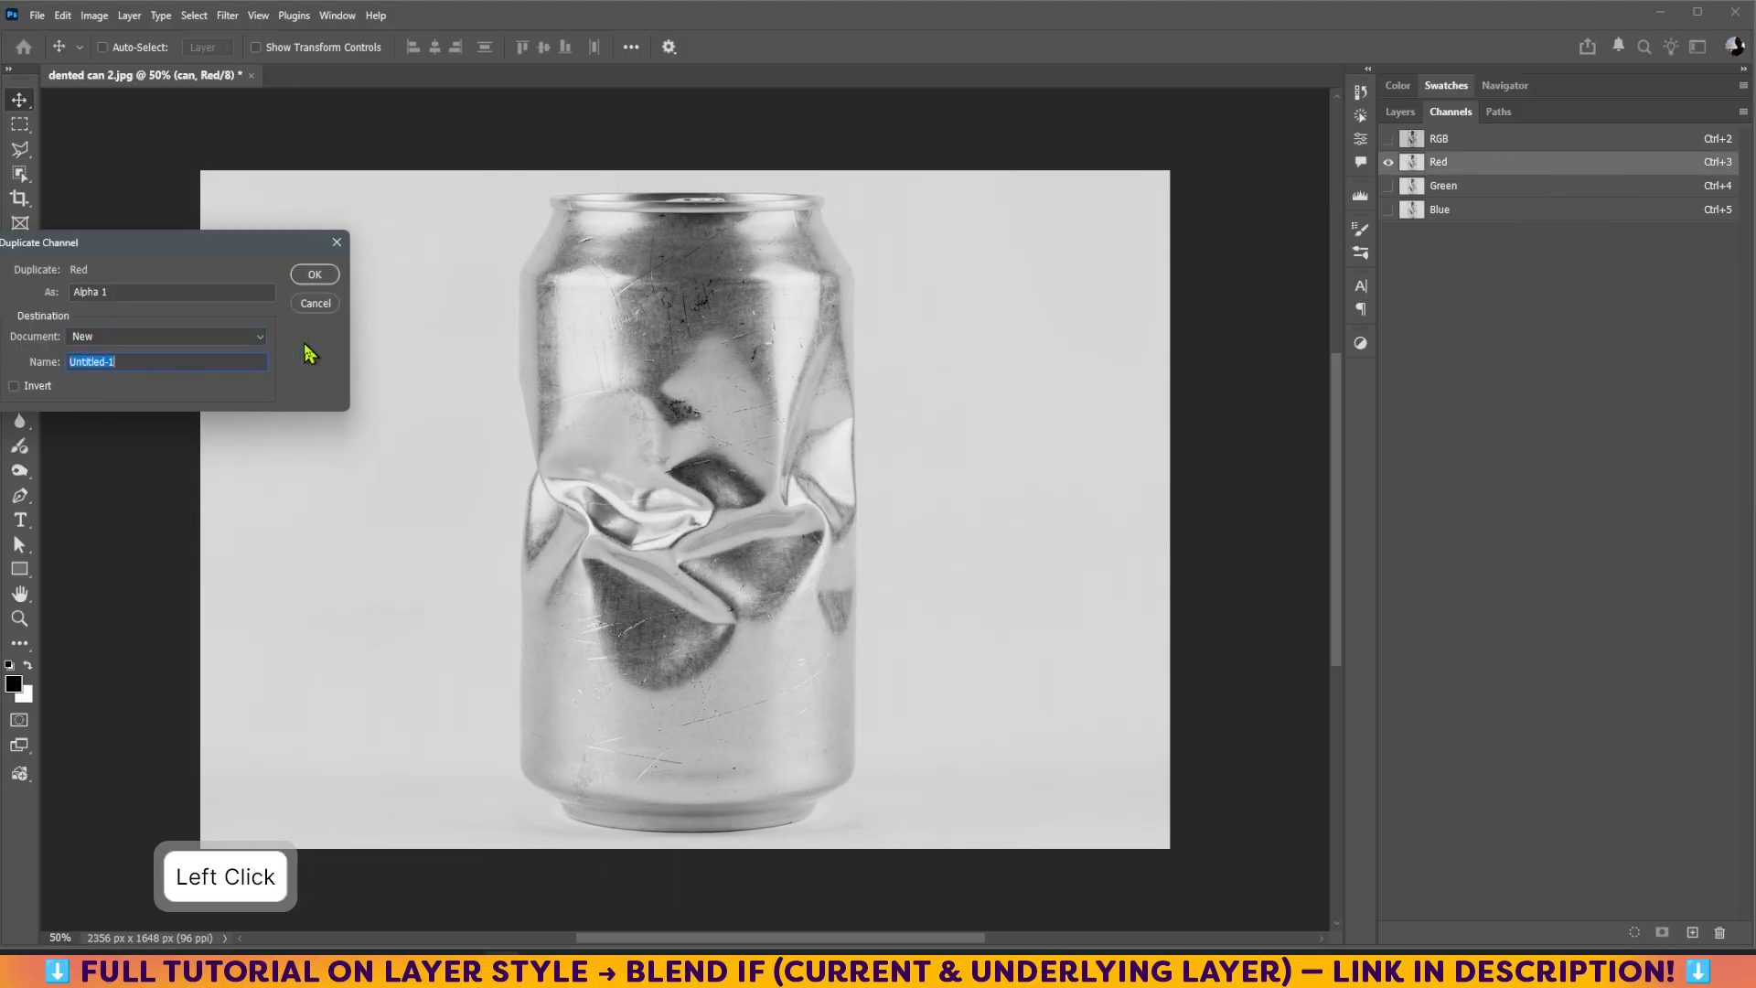
click(316, 276)
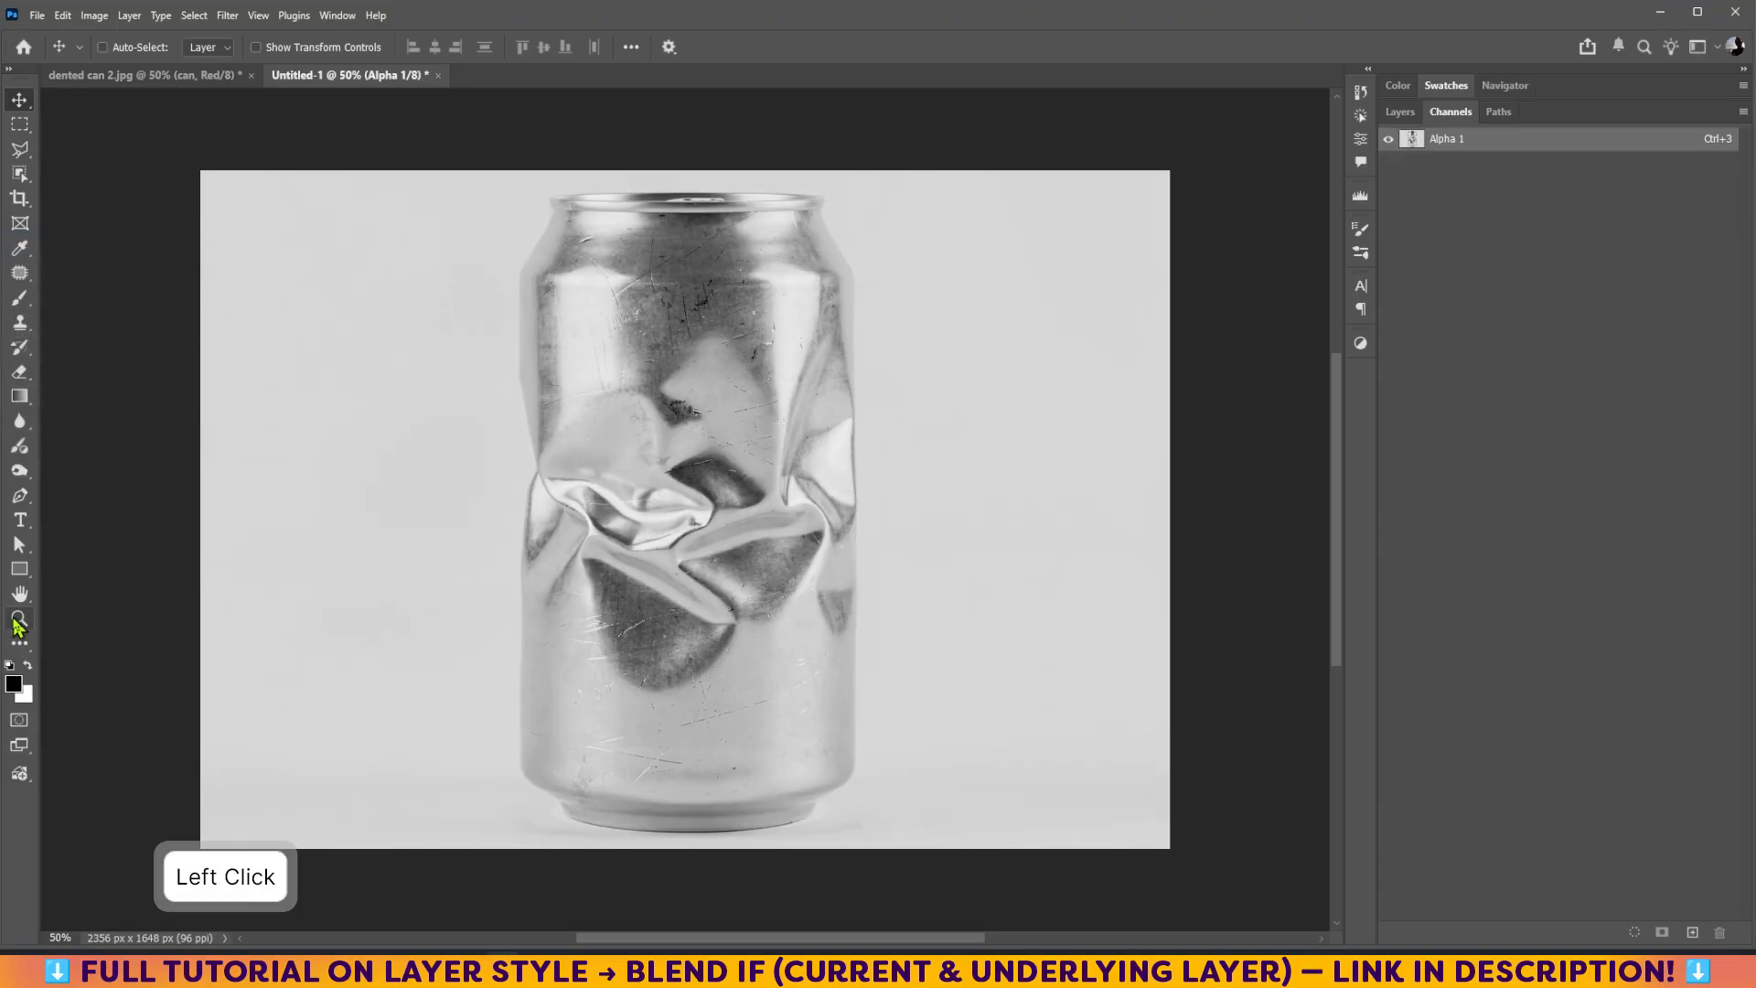
Start saving the new greyscale can document, with the "0031 Apply Design on subject" folder as its location.
click(19, 619)
click(578, 47)
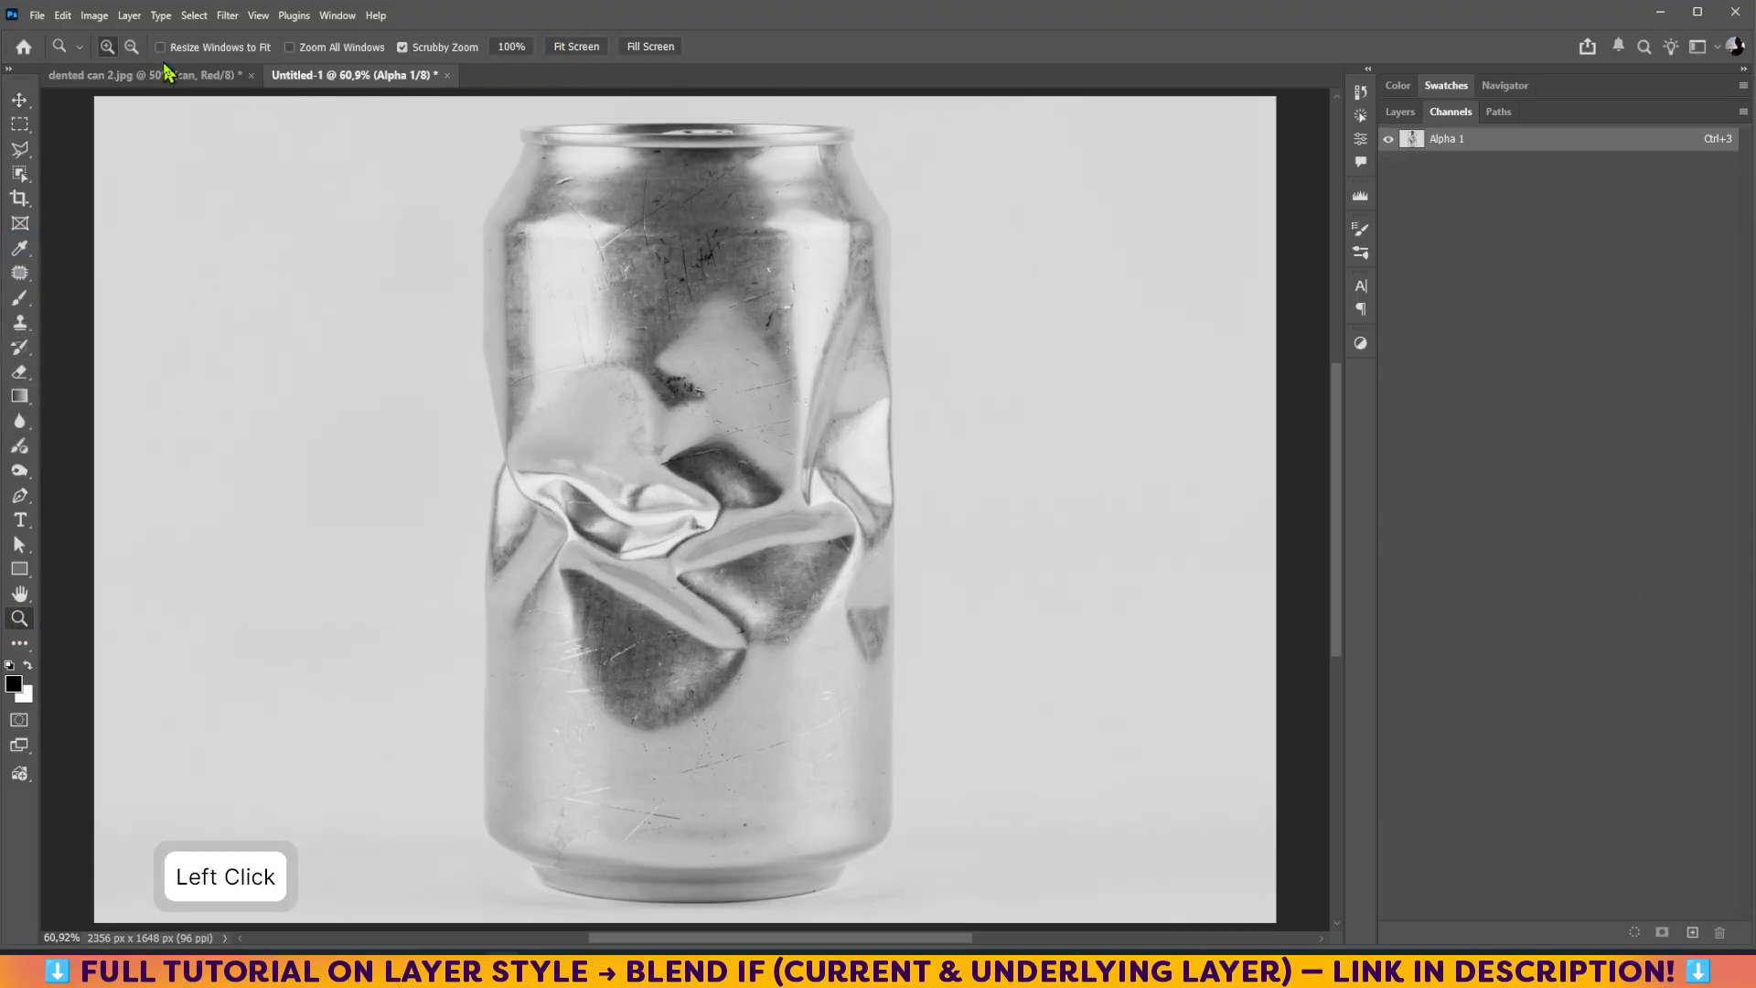
click(40, 16)
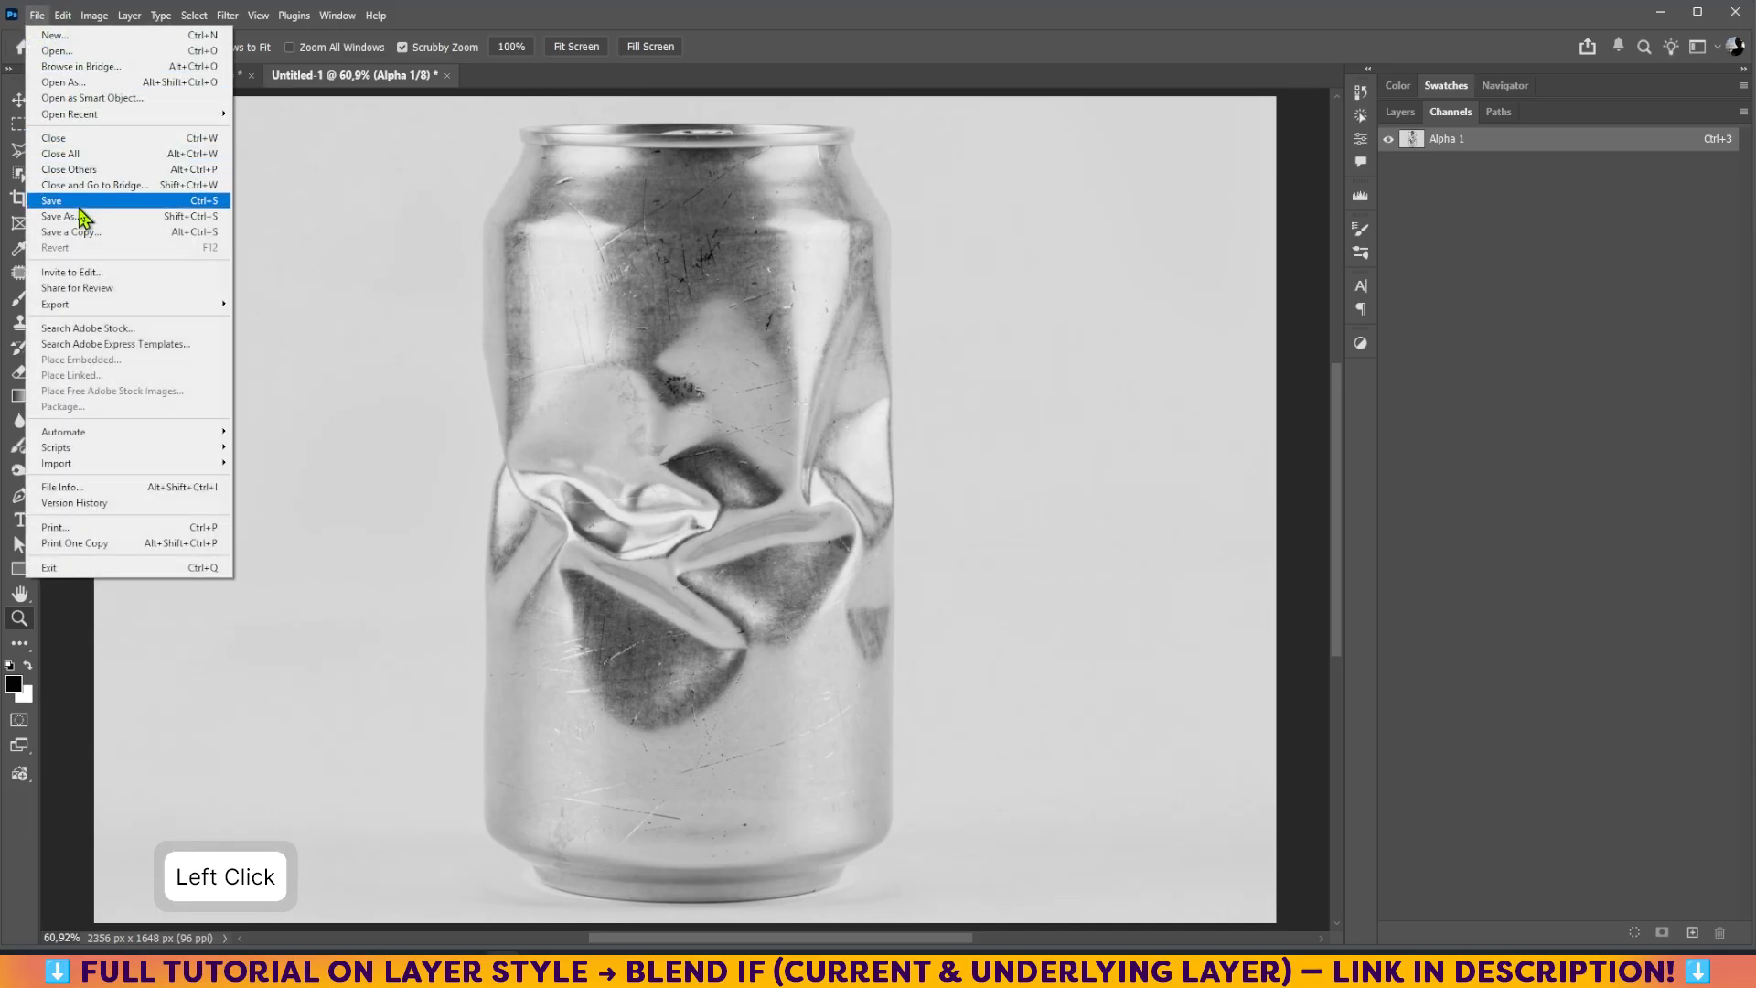
click(82, 208)
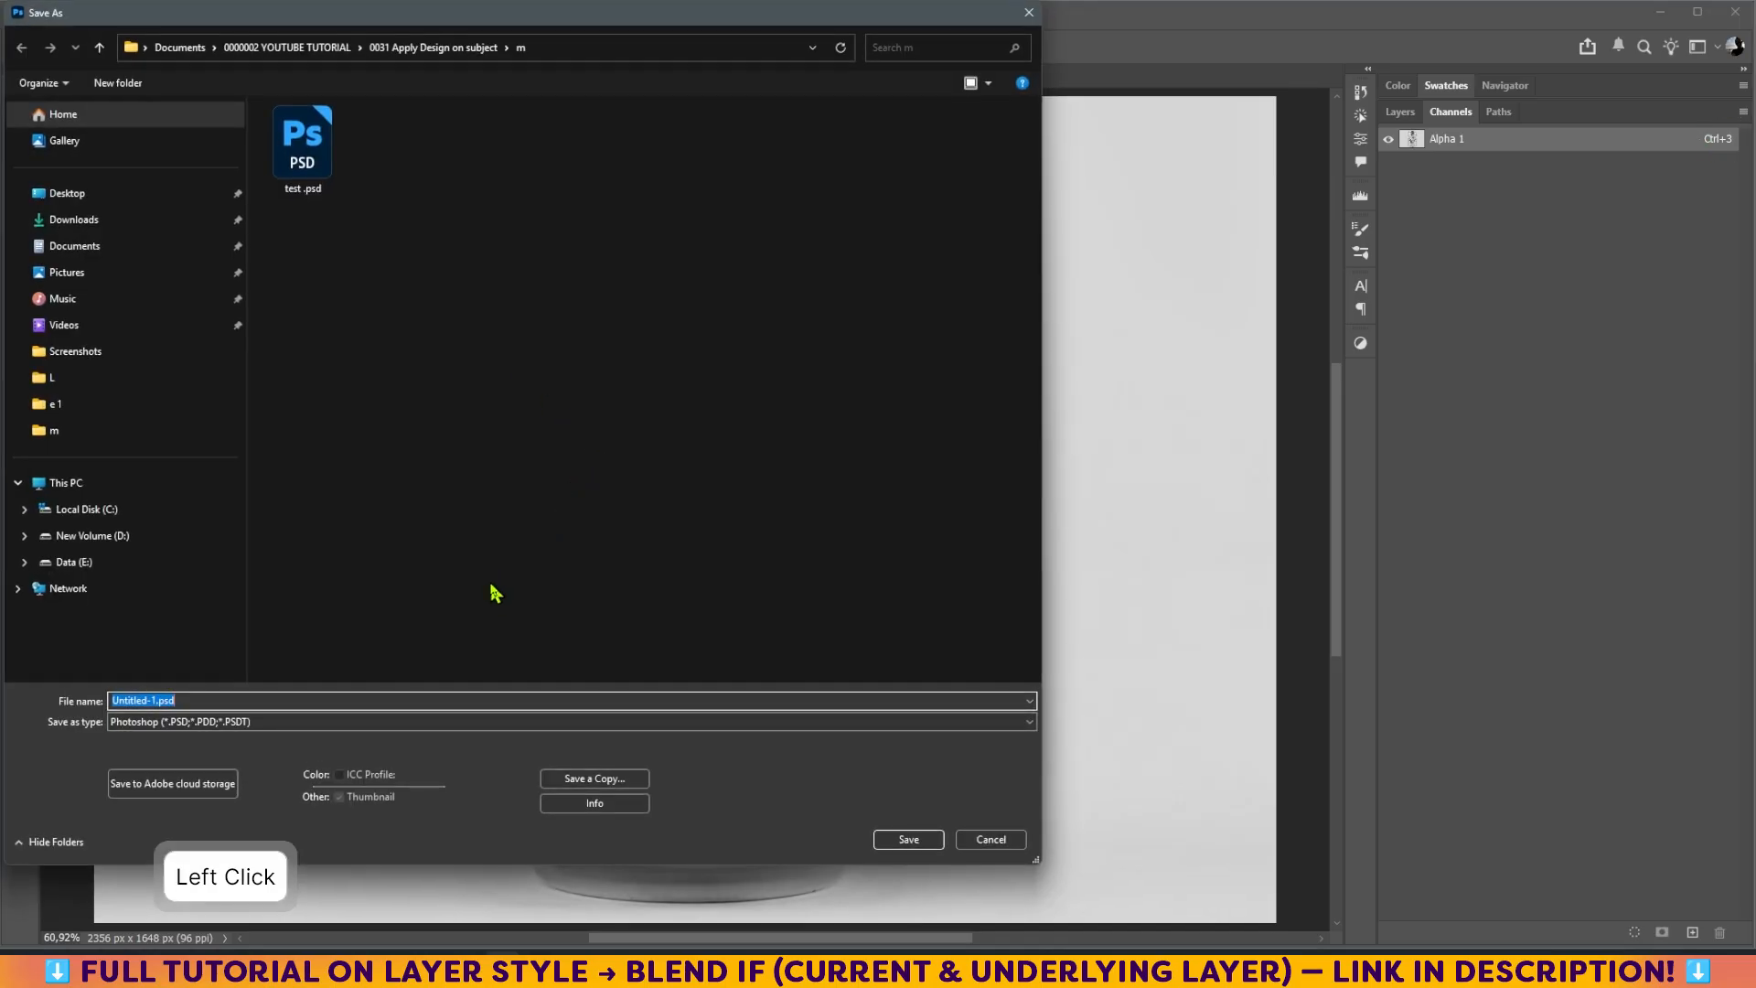
click(439, 48)
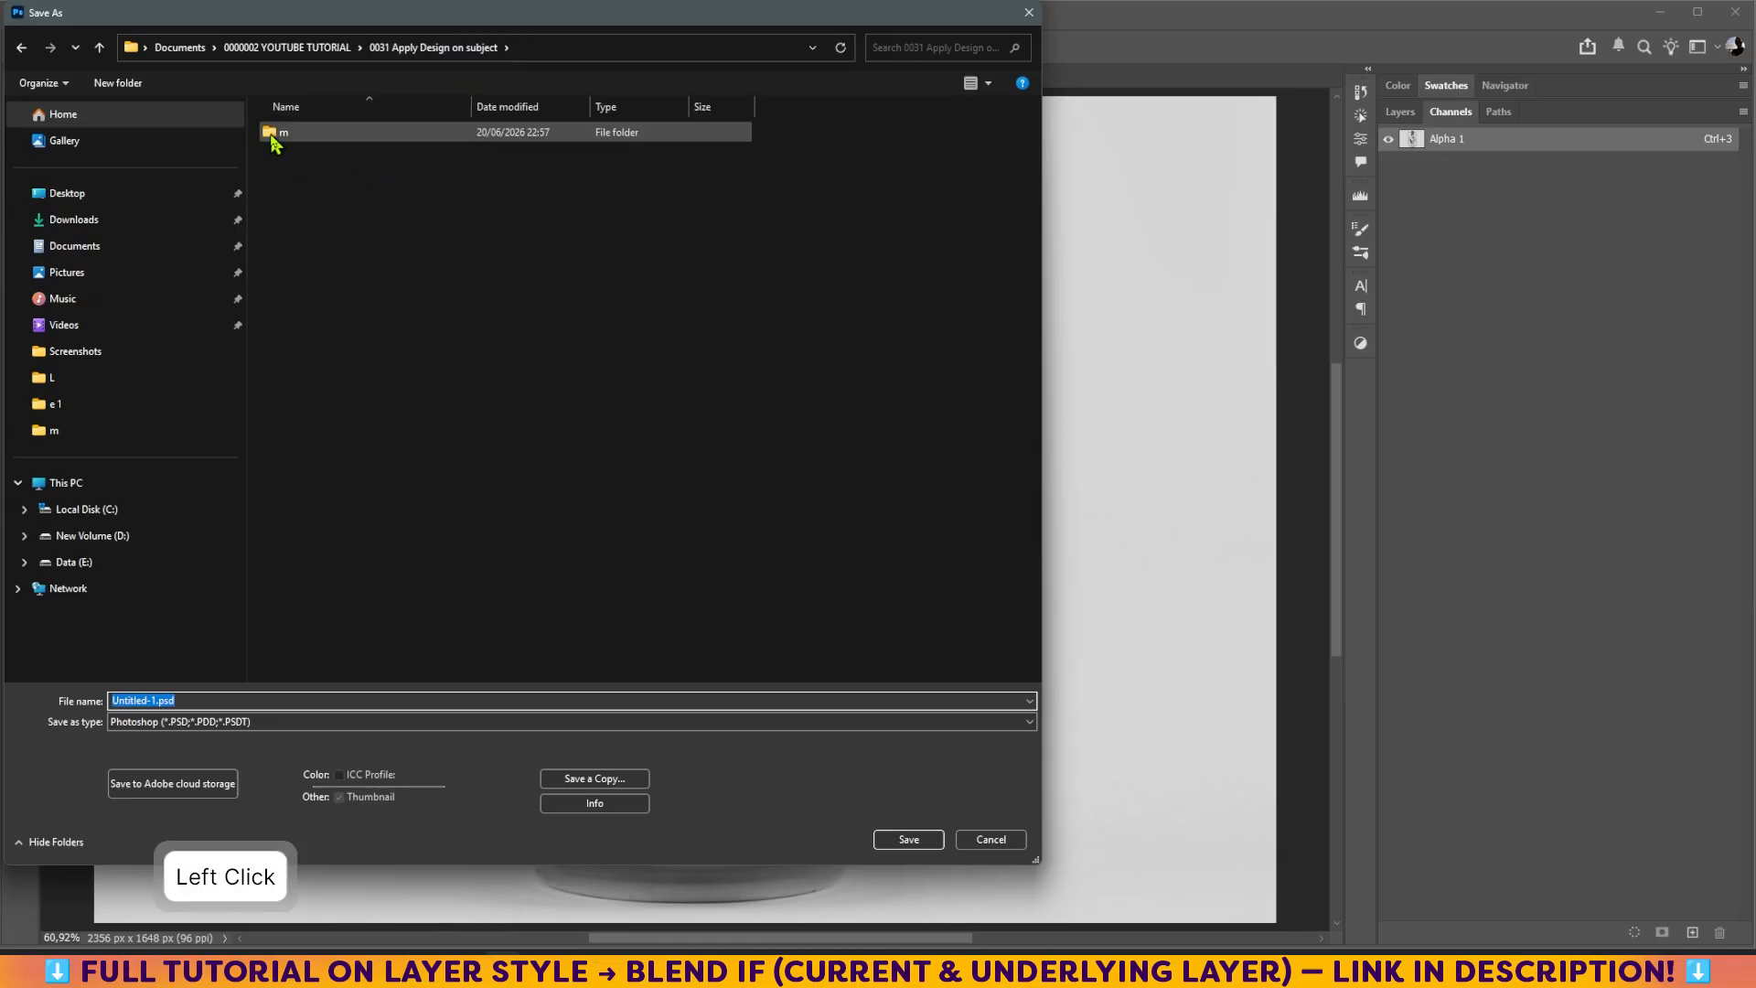
click(271, 136)
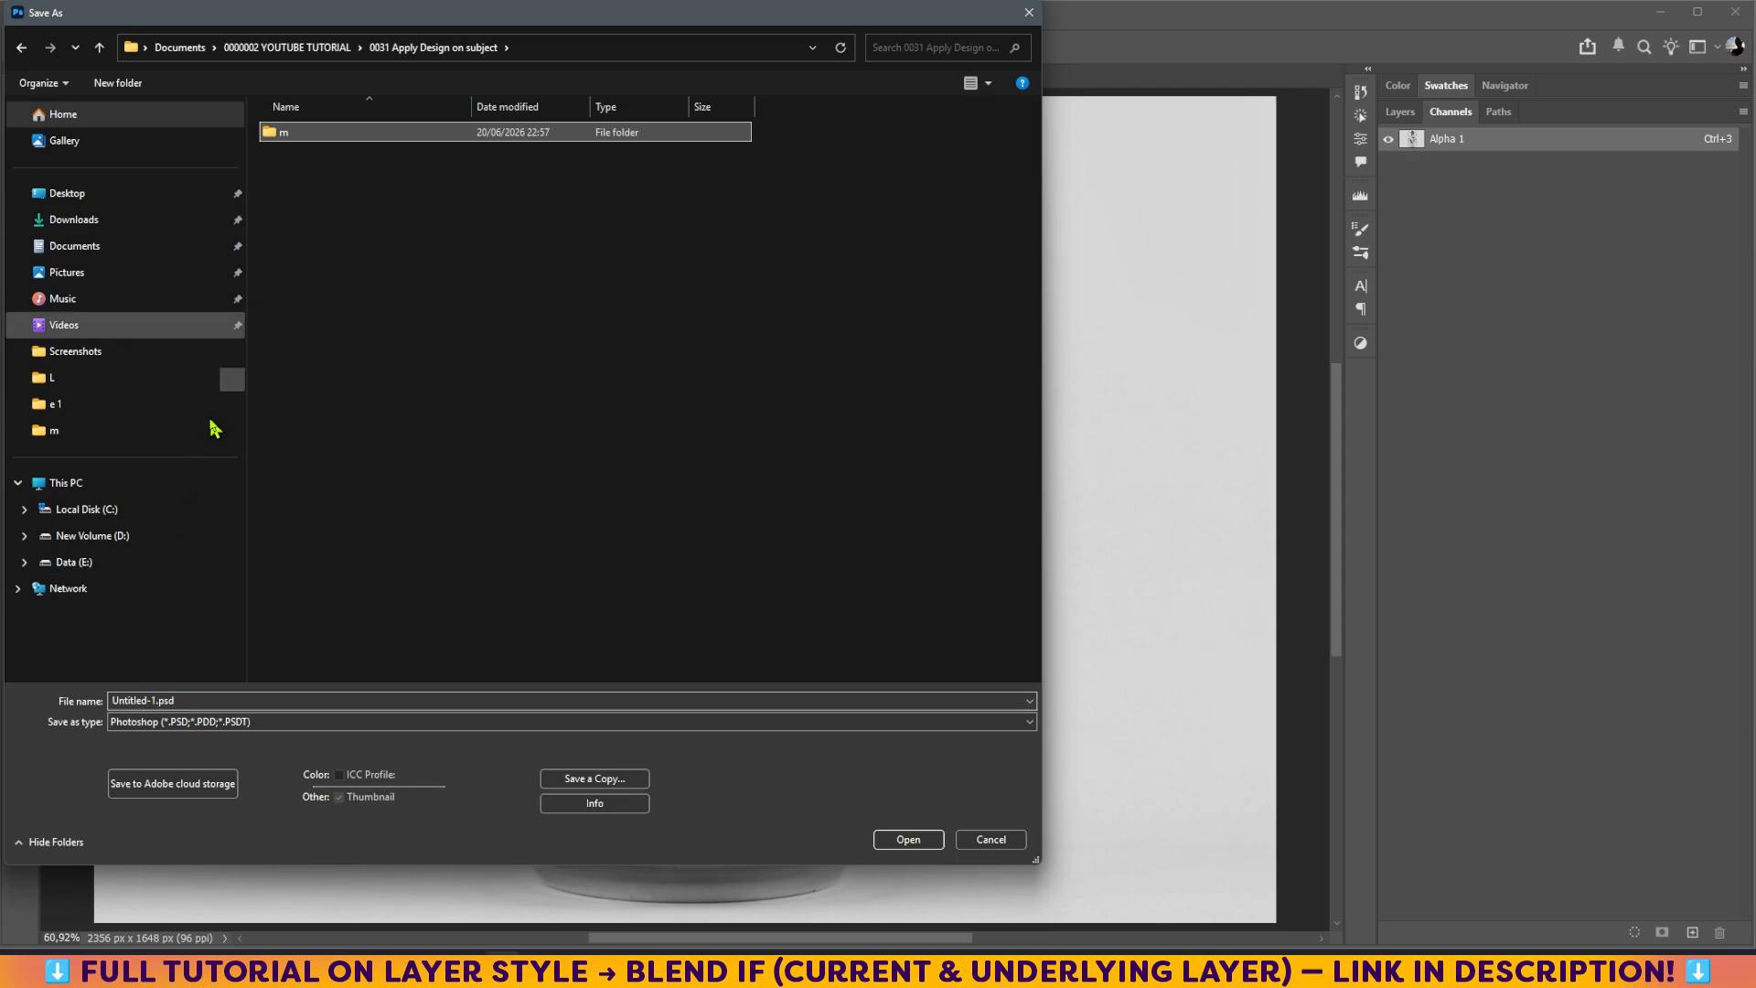
Save the document under the name "For distortion.psd" in Photoshop format and close it.
click(156, 701)
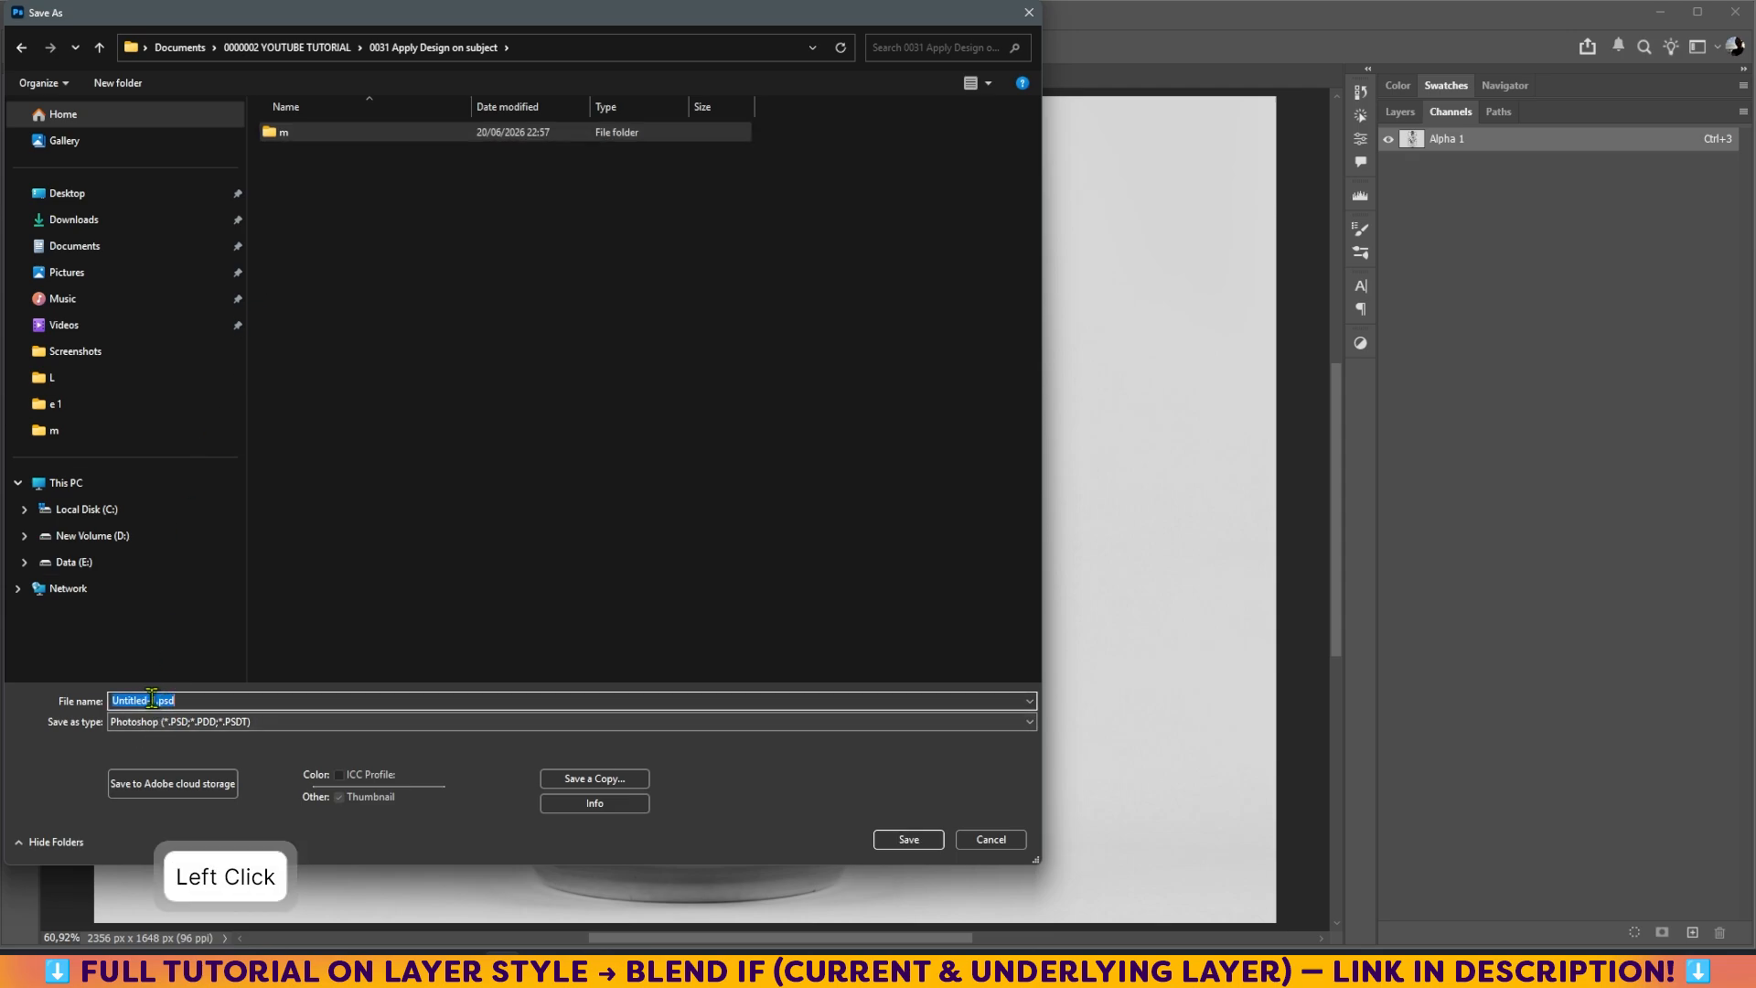
click(157, 701)
drag(157, 701, 114, 700)
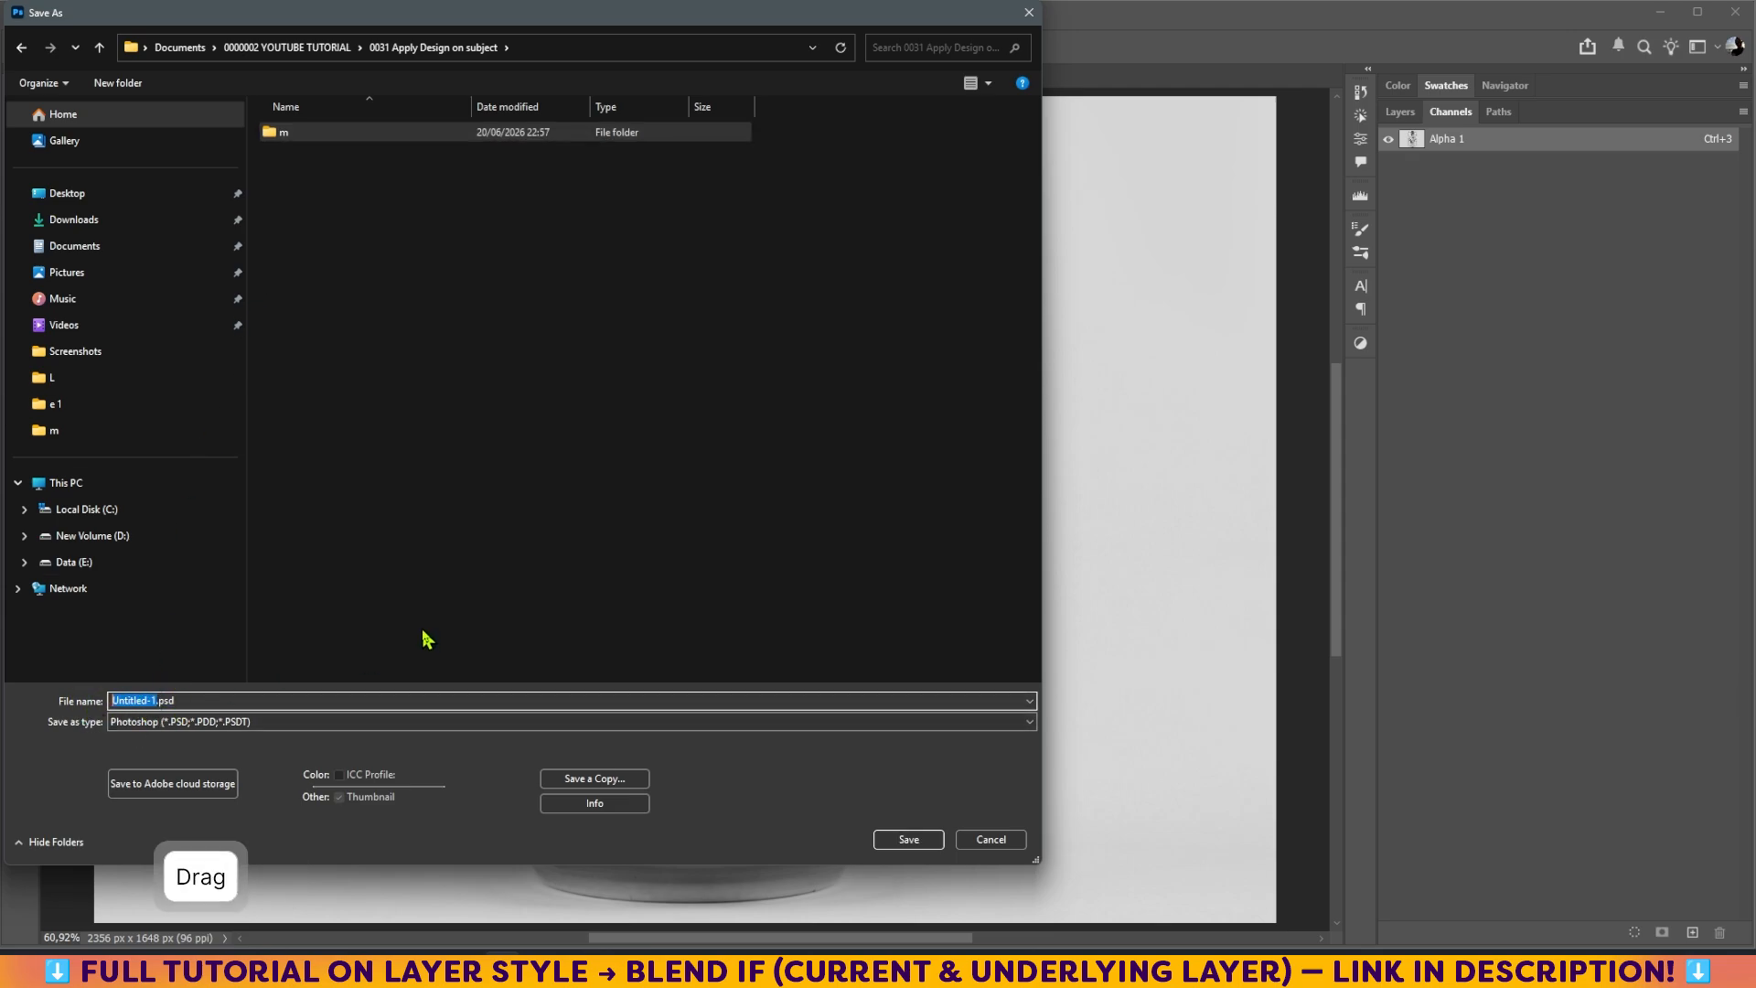
key(Caps_Lock)
text(F)
key(Caps_Lock)
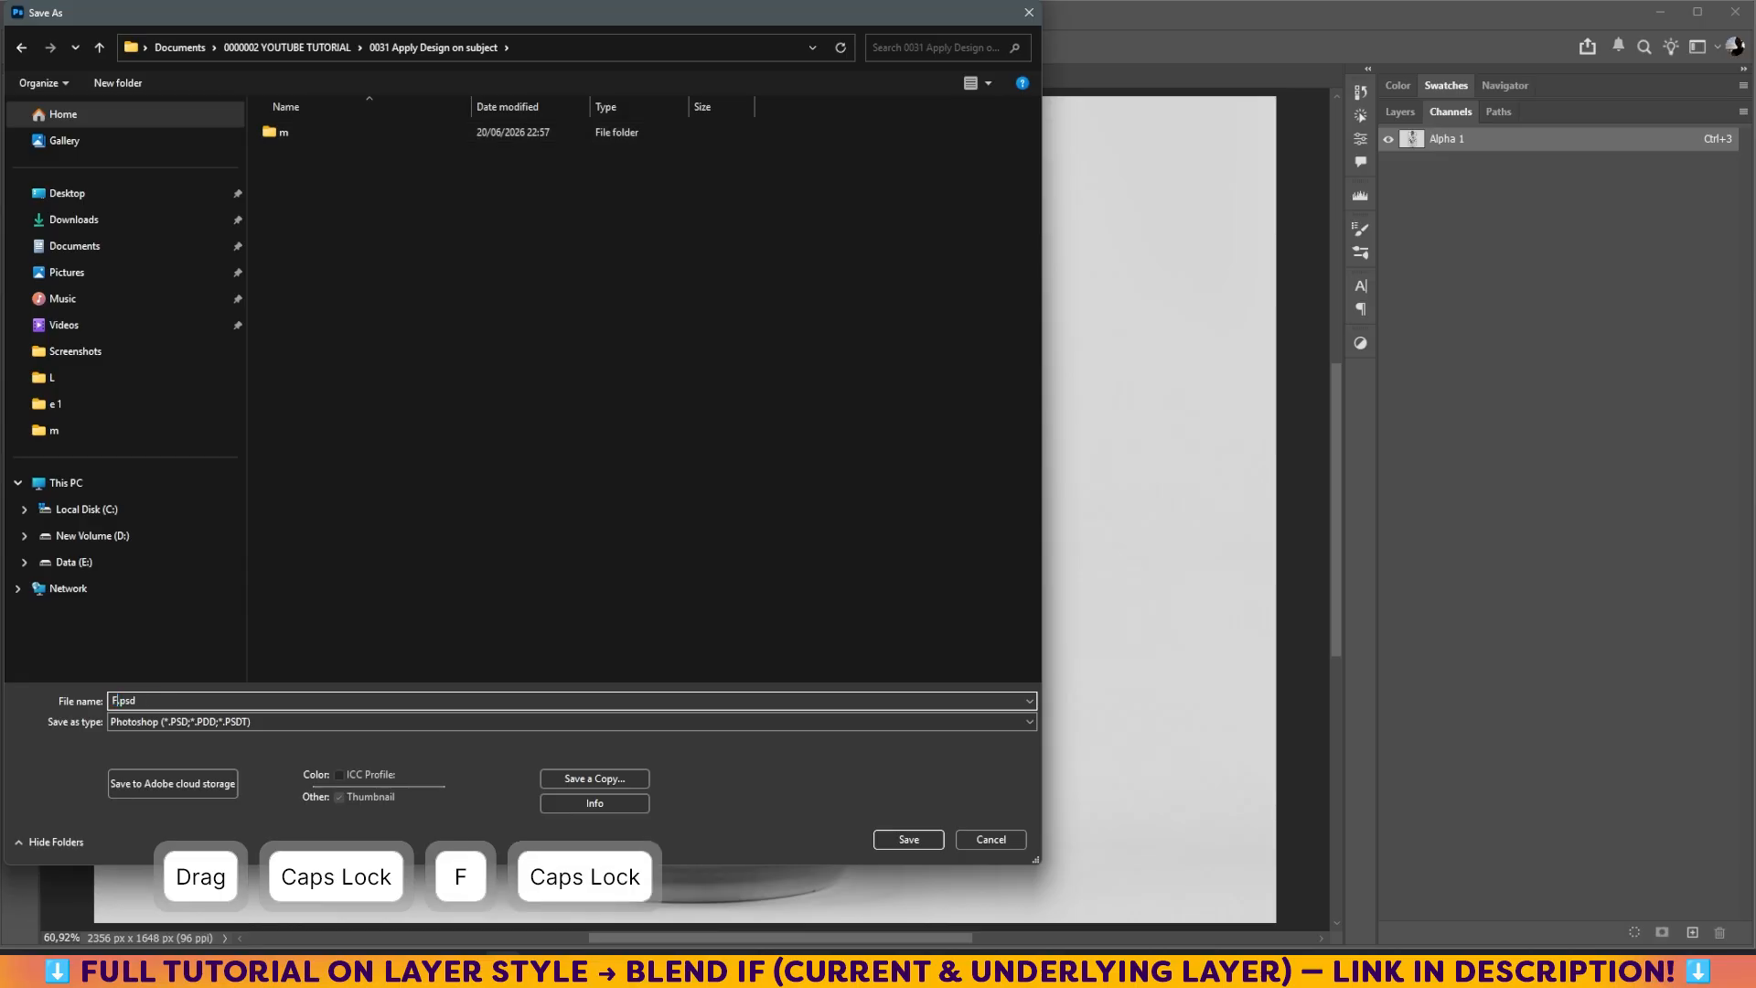
text(or )
text(disto)
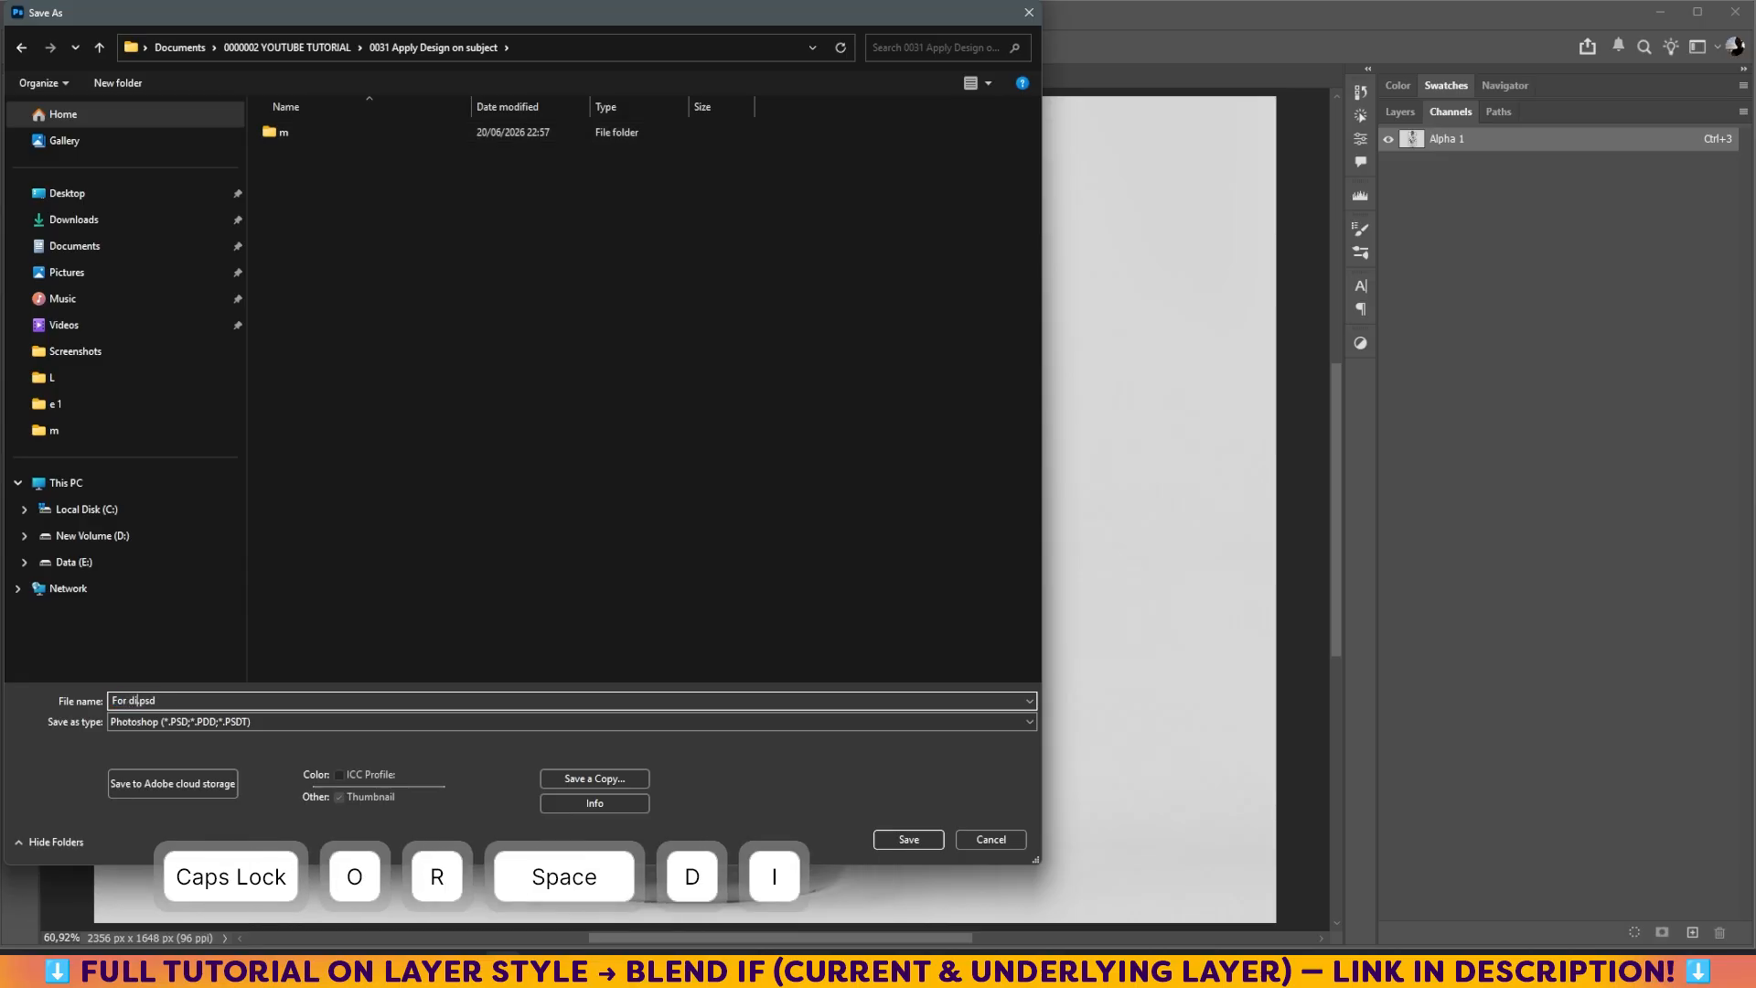
text(rtion)
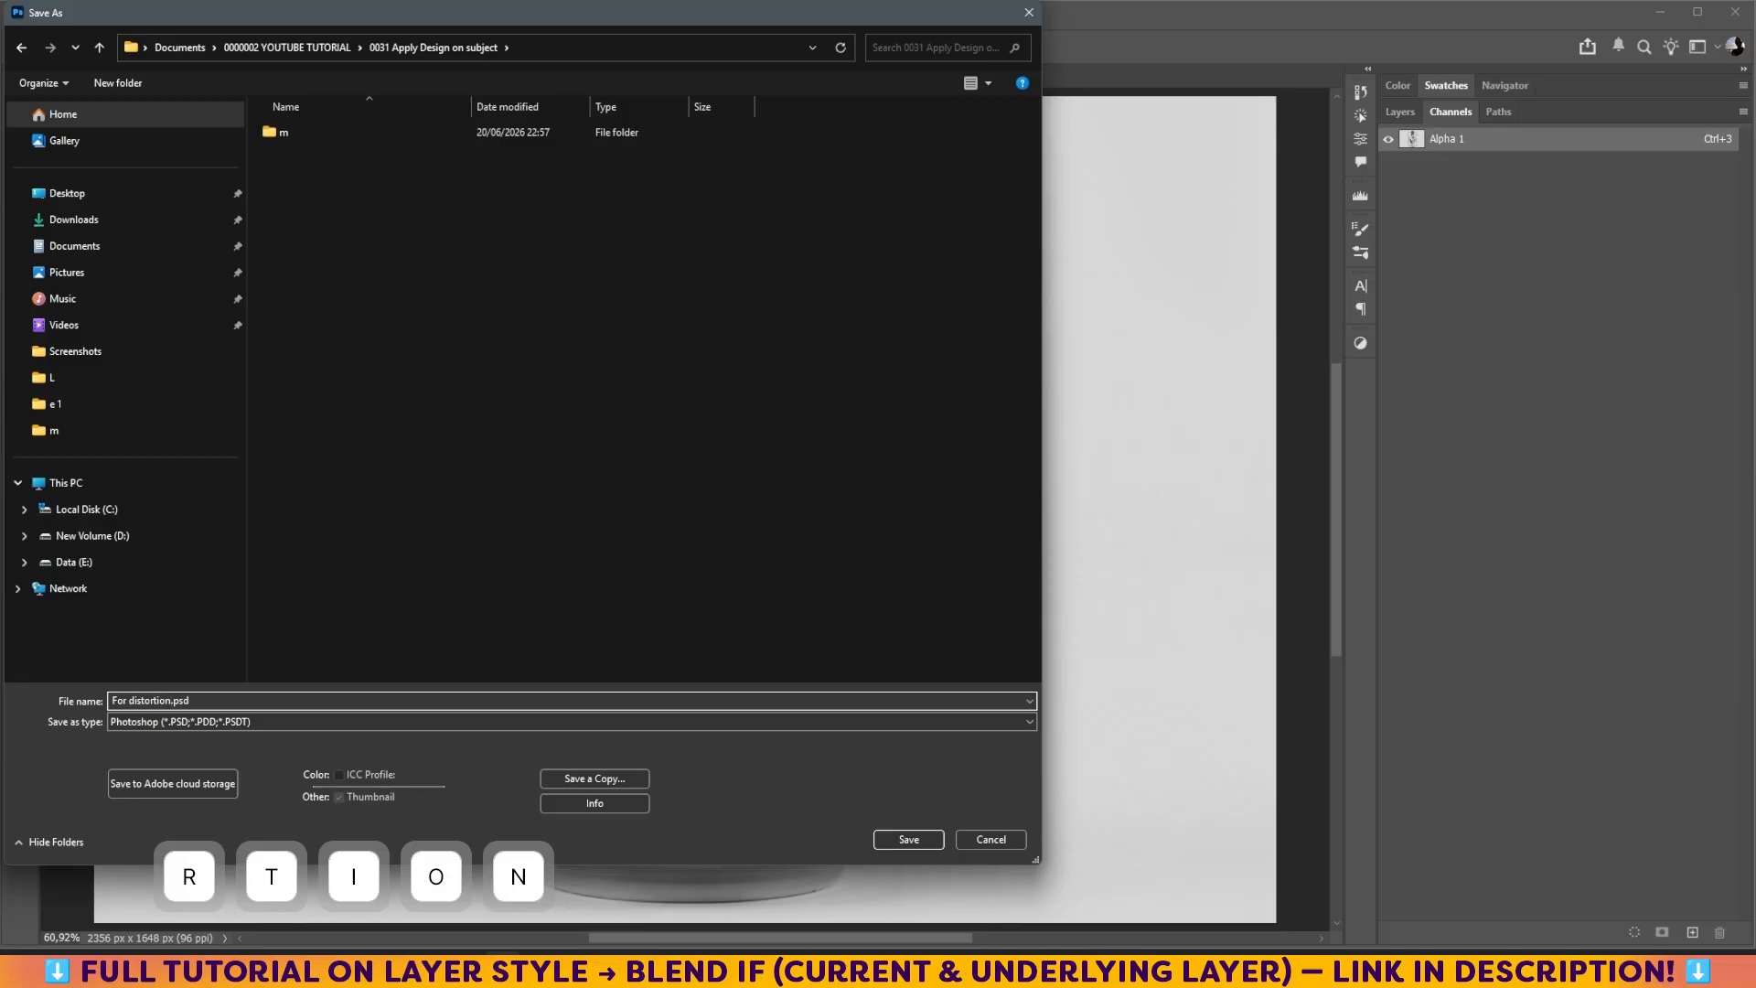
click(899, 847)
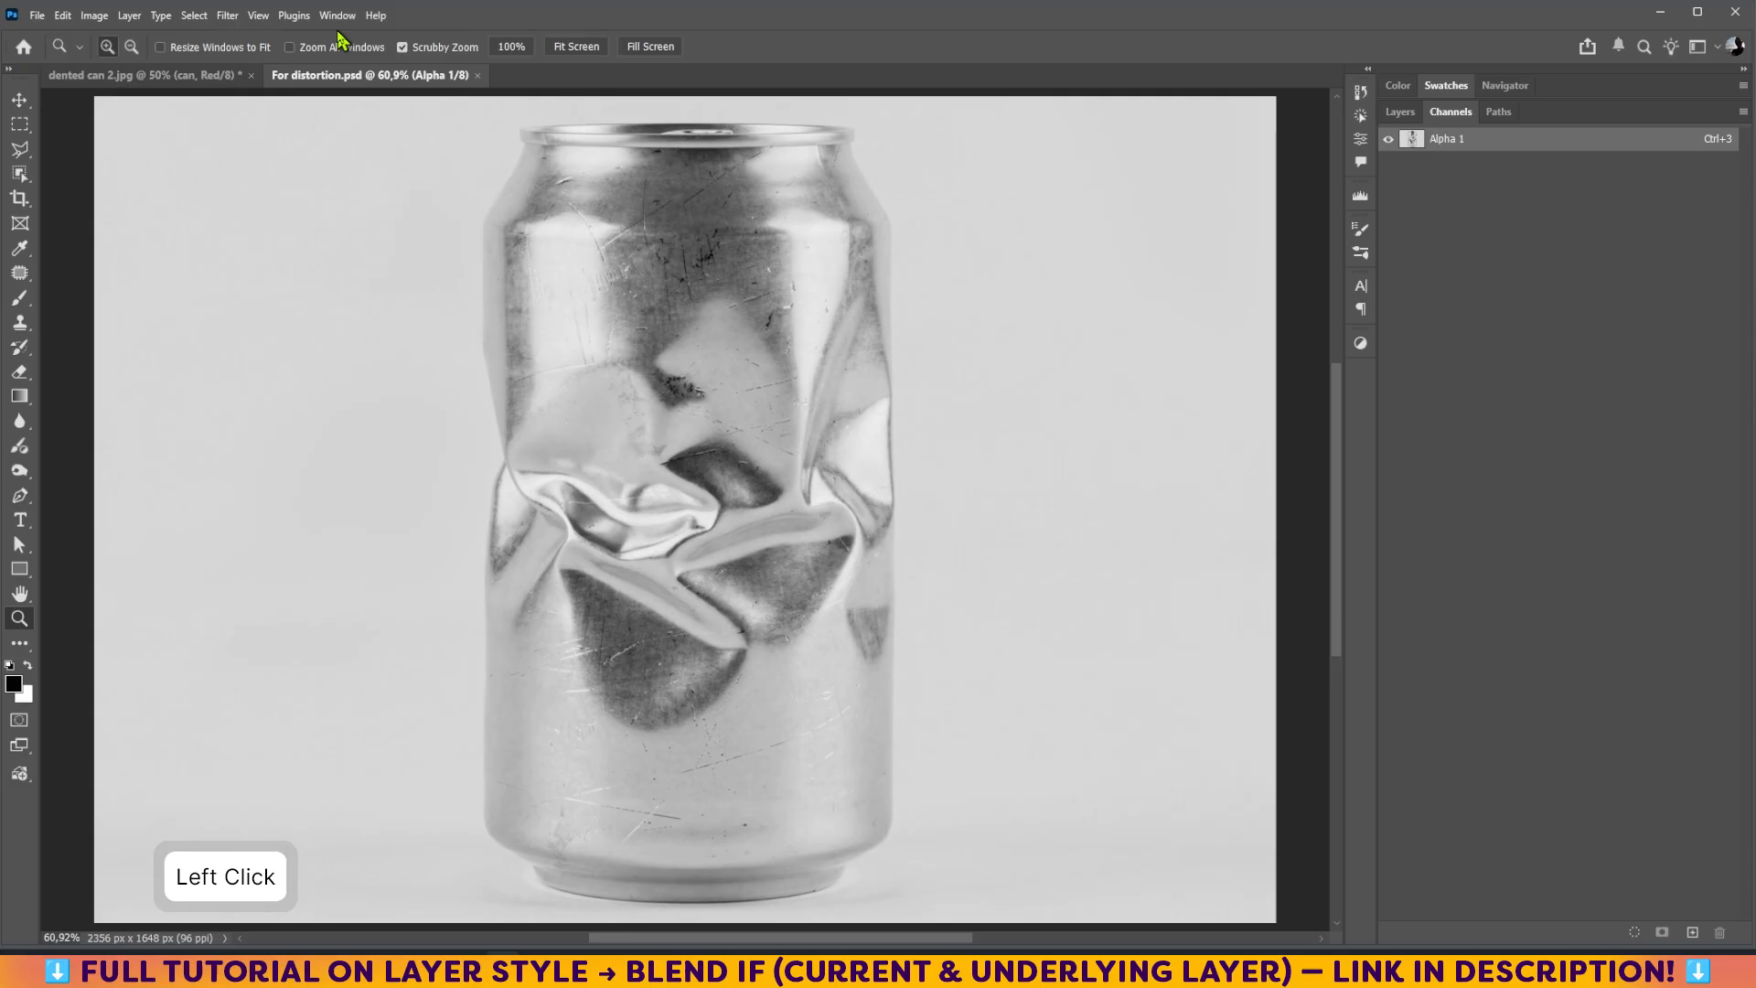
click(478, 76)
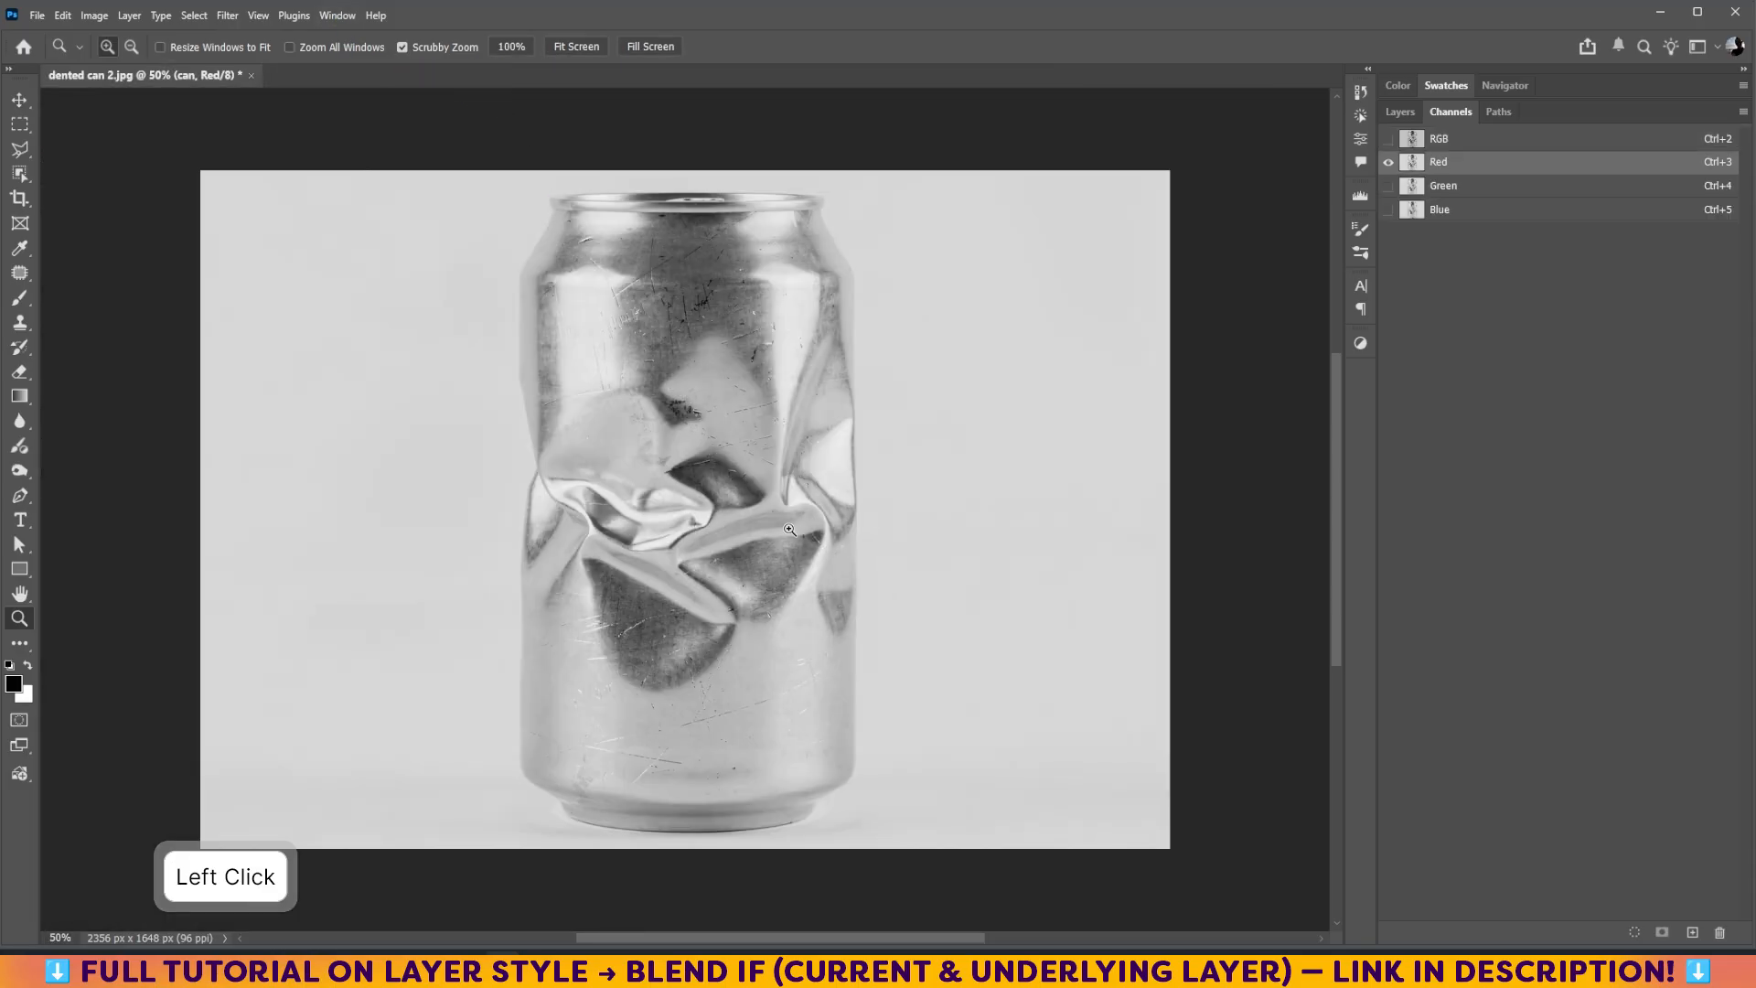
Return the can document to the RGB composite and show the FA artwork layer again.
click(1447, 140)
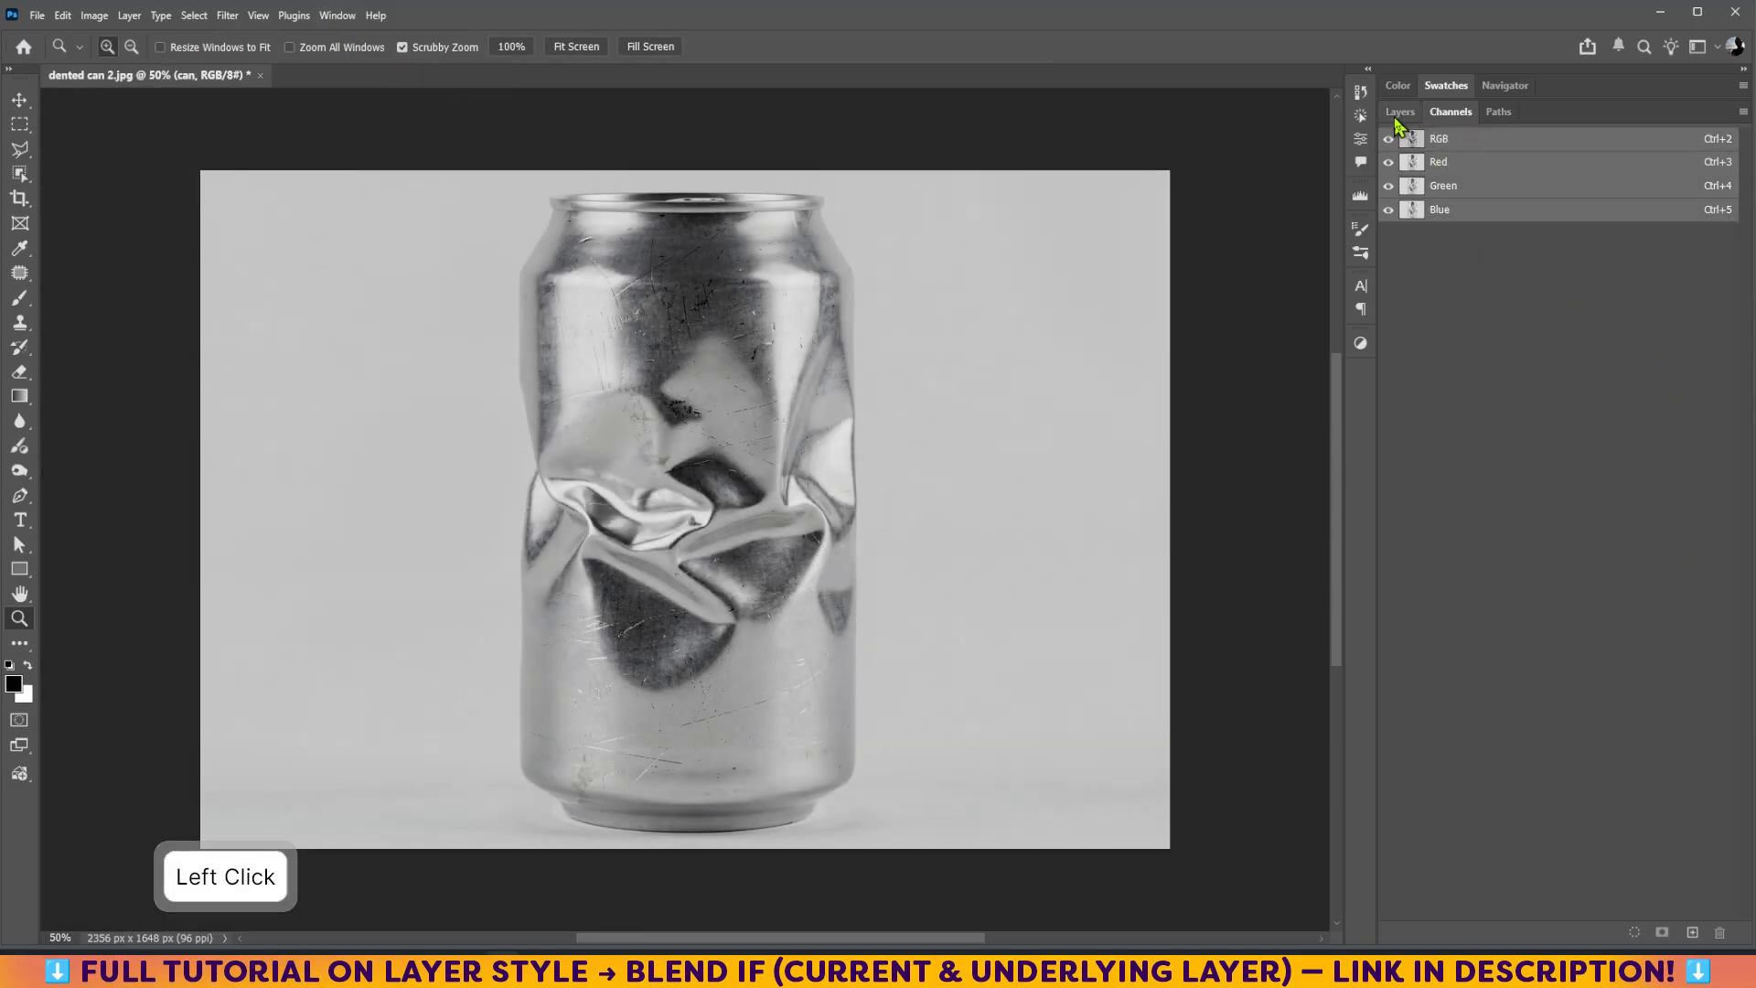
click(1399, 111)
click(1482, 253)
click(1391, 242)
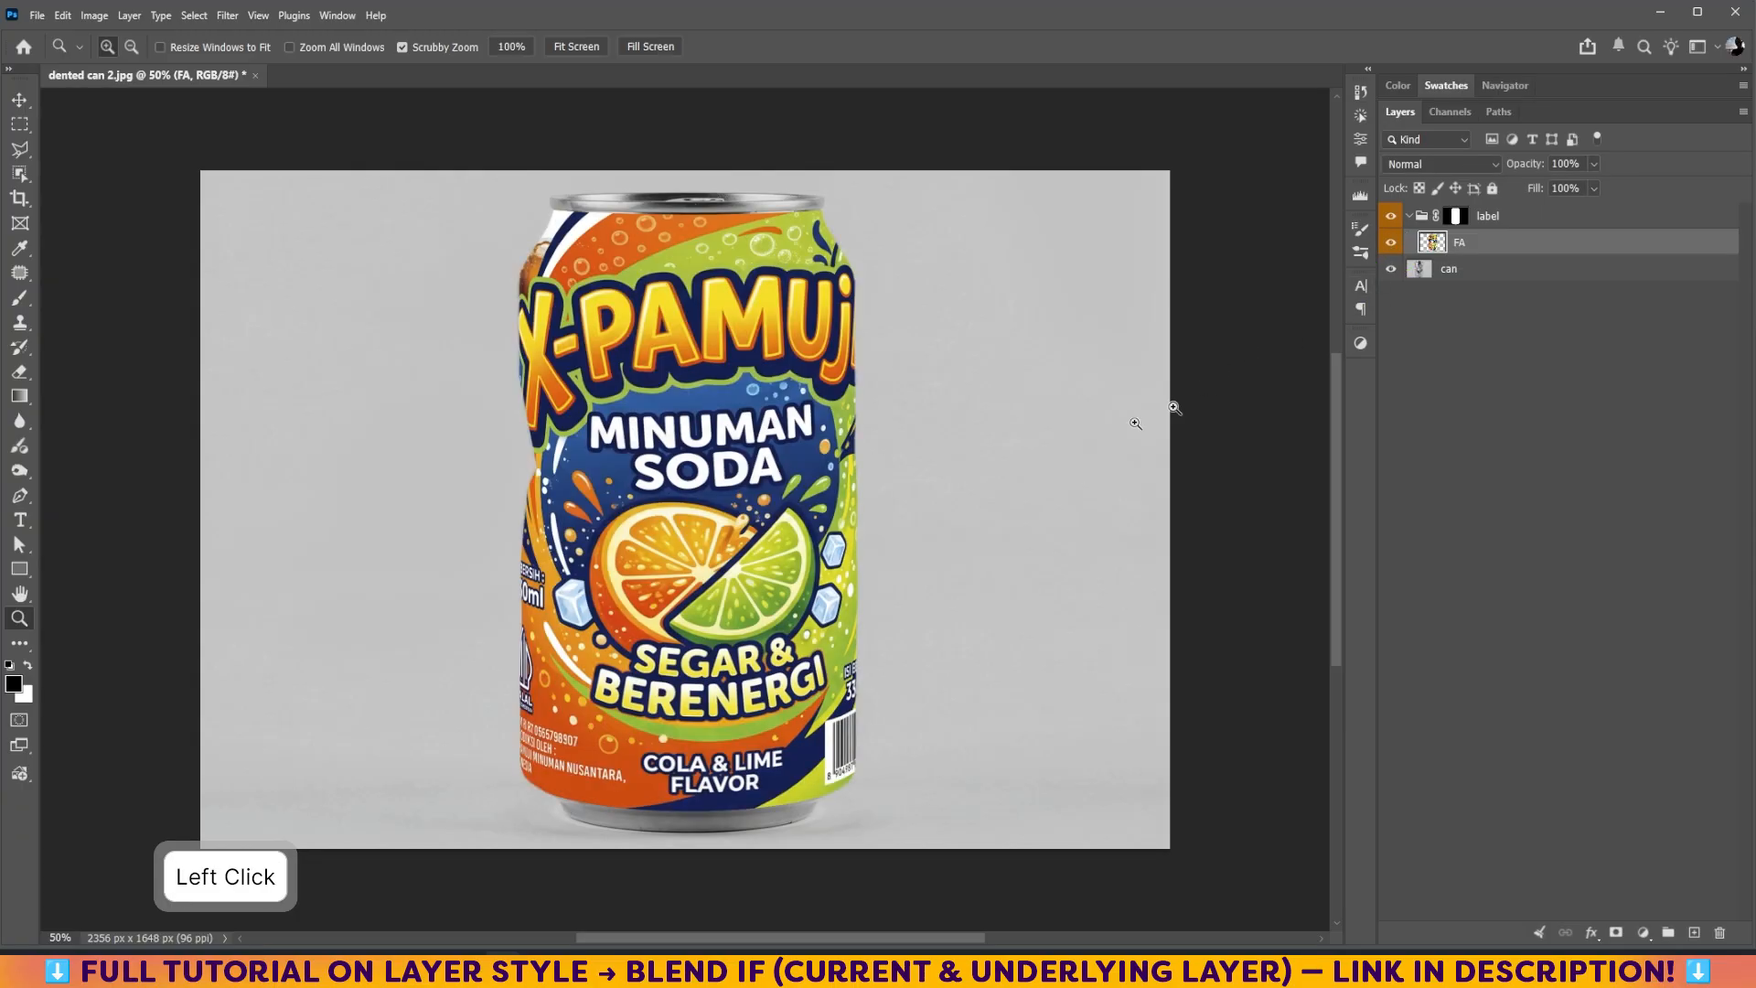
click(574, 47)
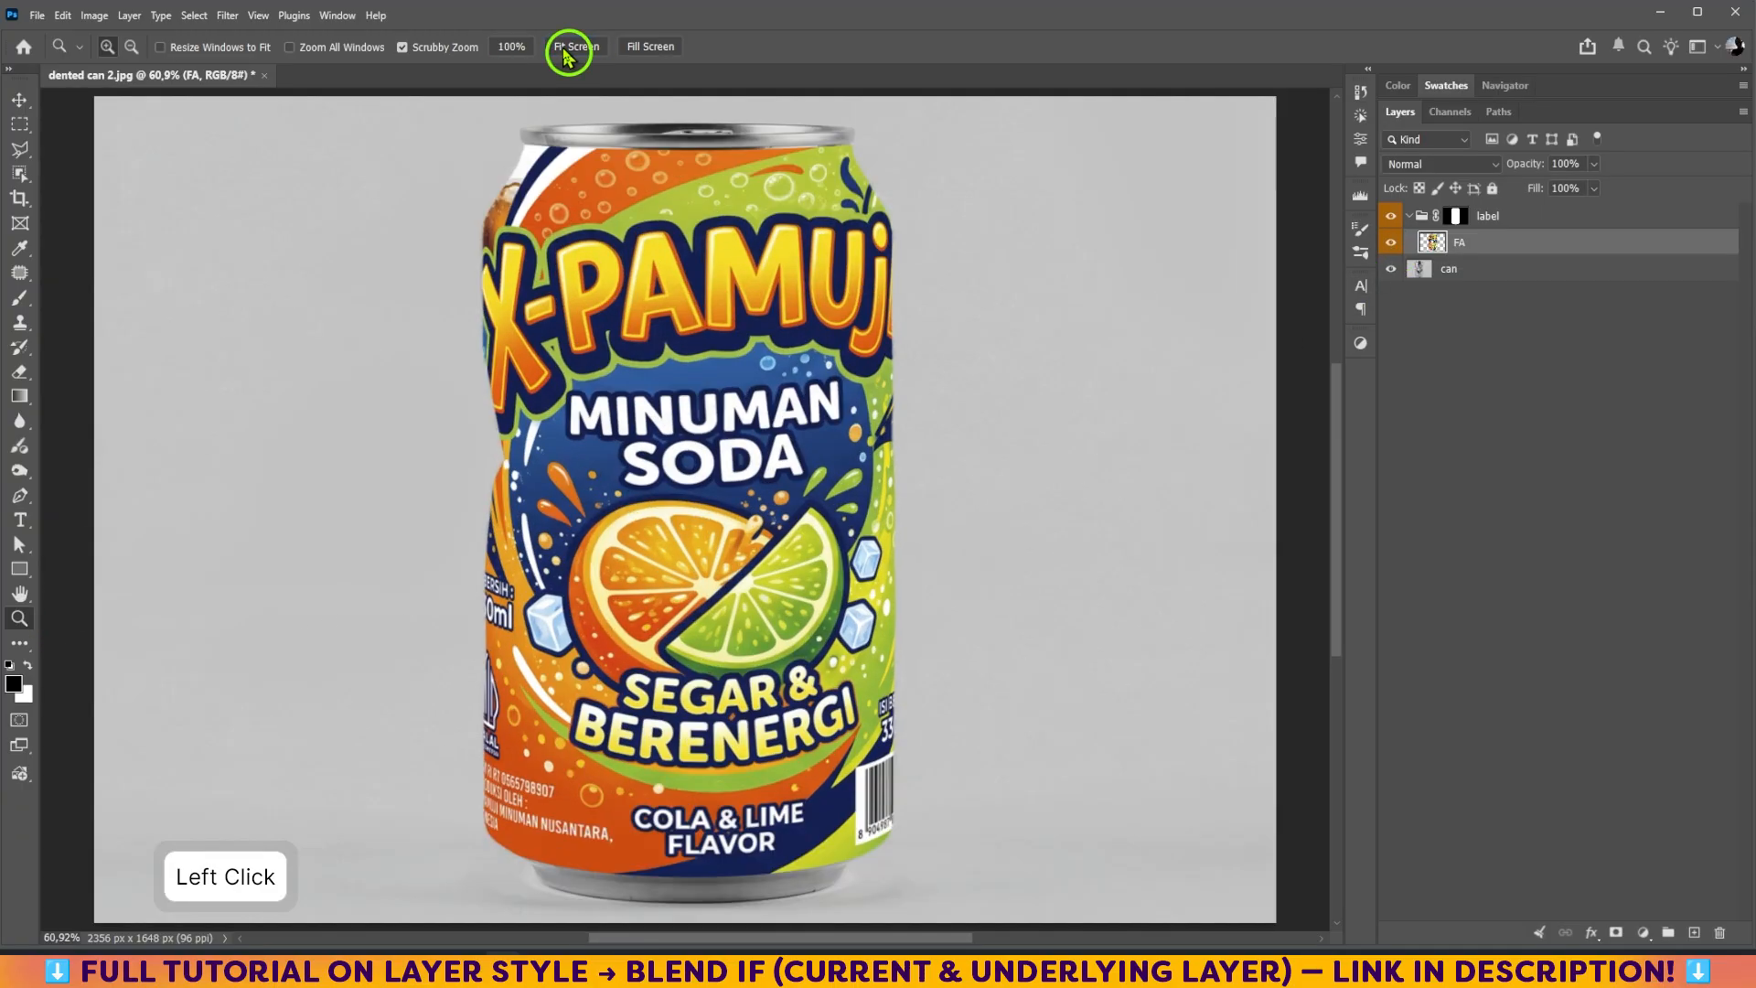
Convert the FA layer to a smart object and displace it with "For distortion.psd" at horizontal and vertical scale 10, stretched to fit.
right_click(1568, 247)
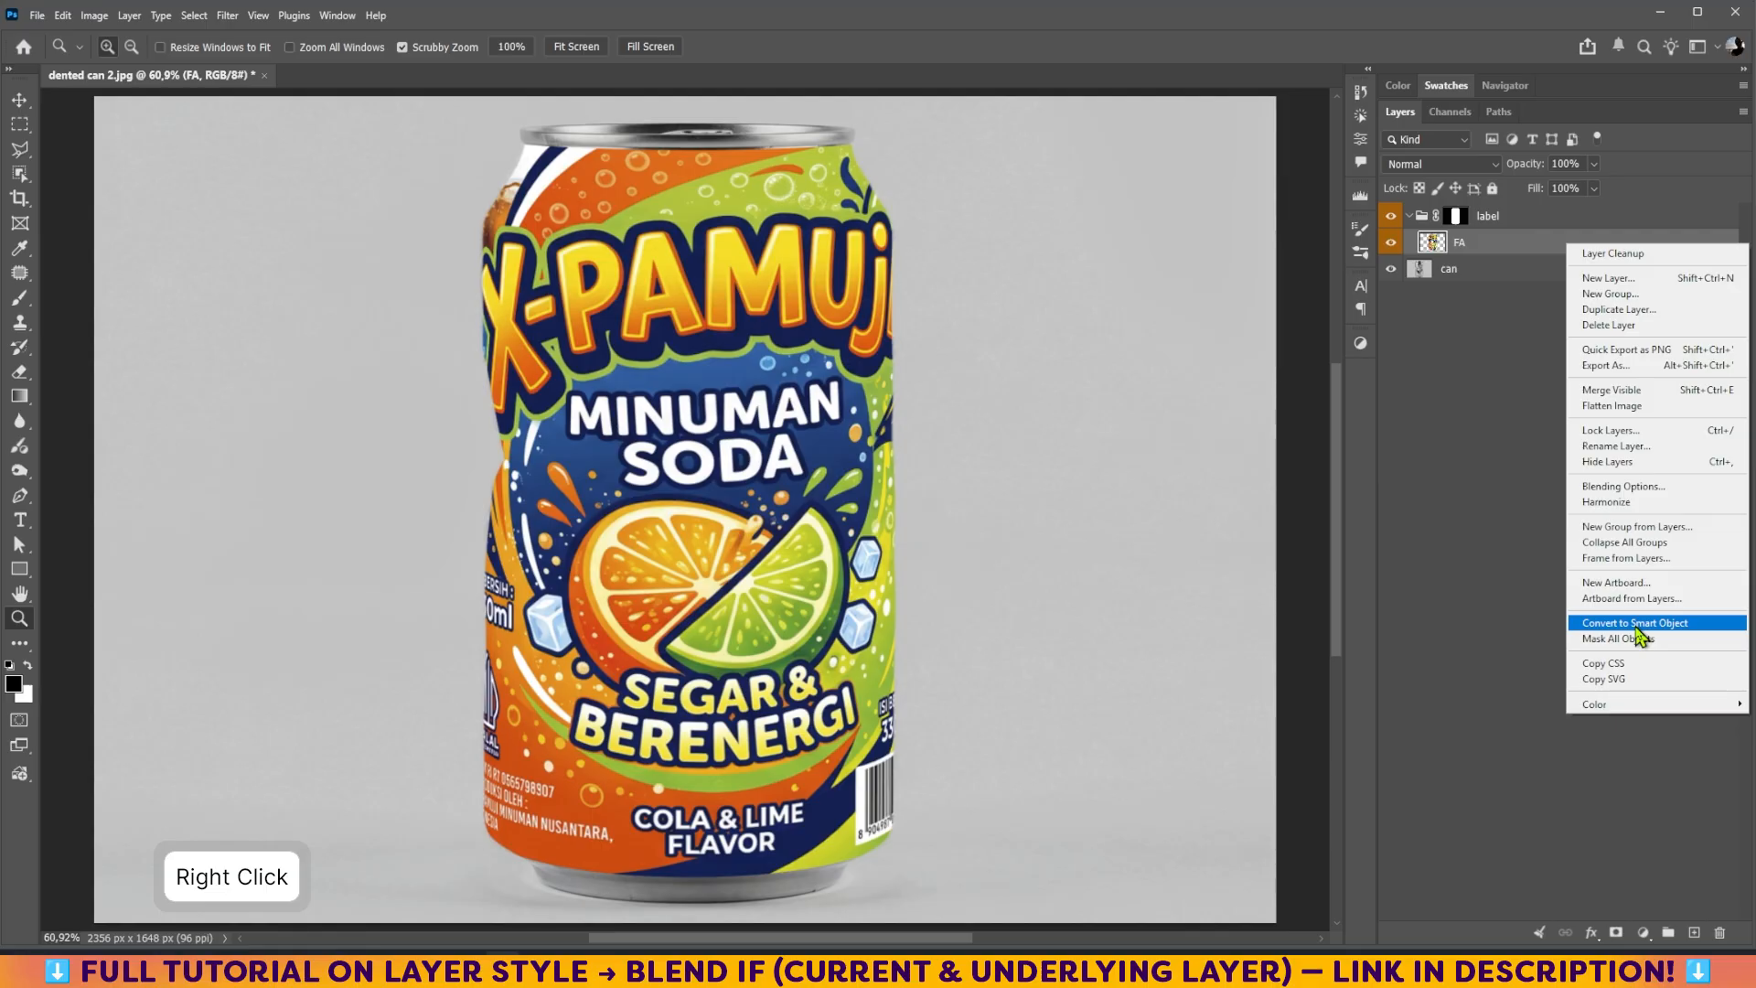
click(1636, 625)
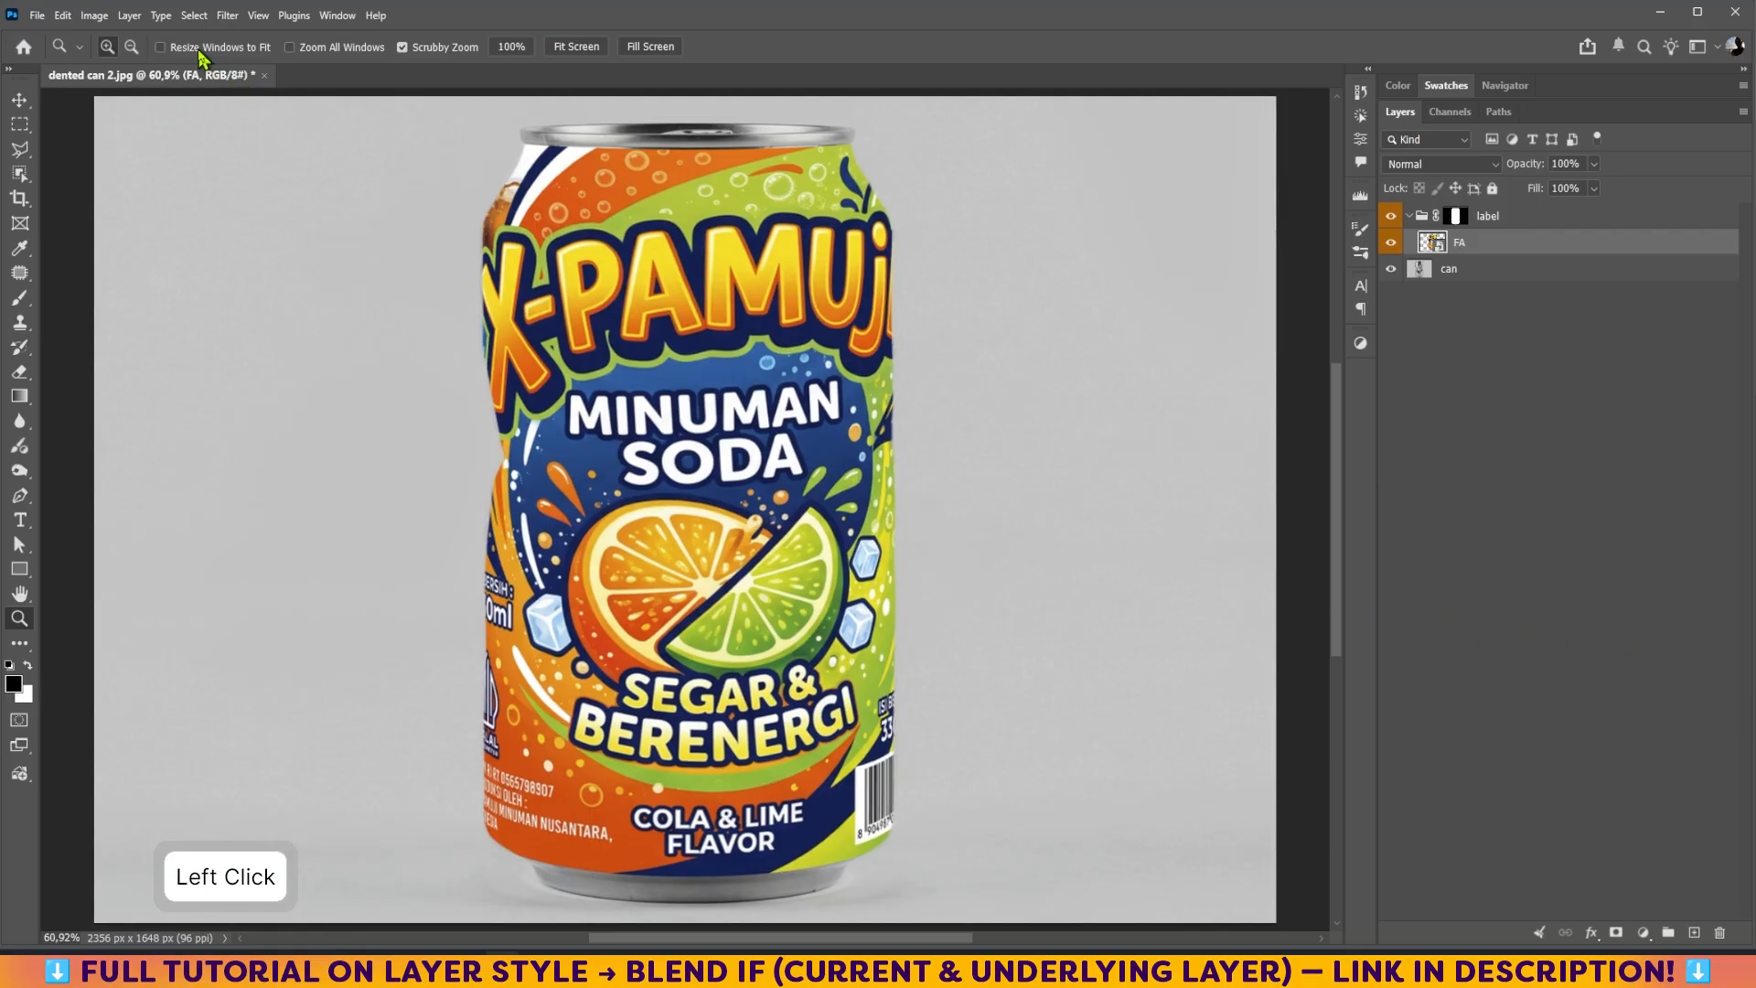
click(229, 19)
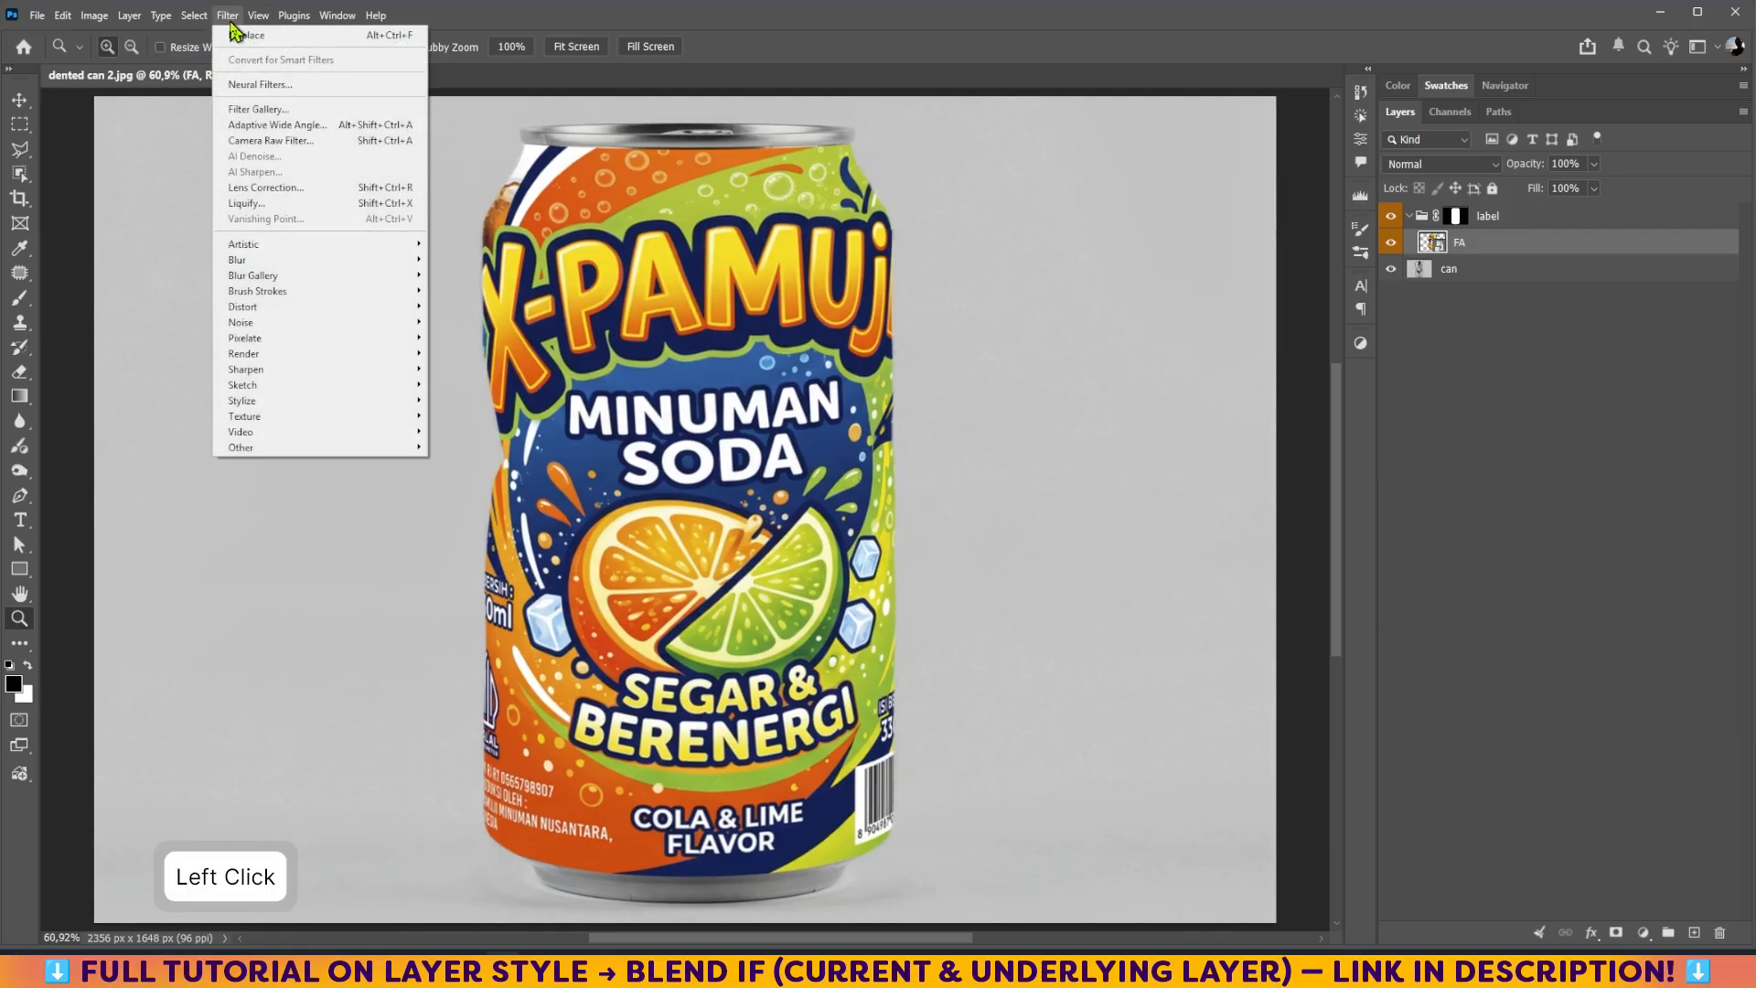
mouse_move(282, 357)
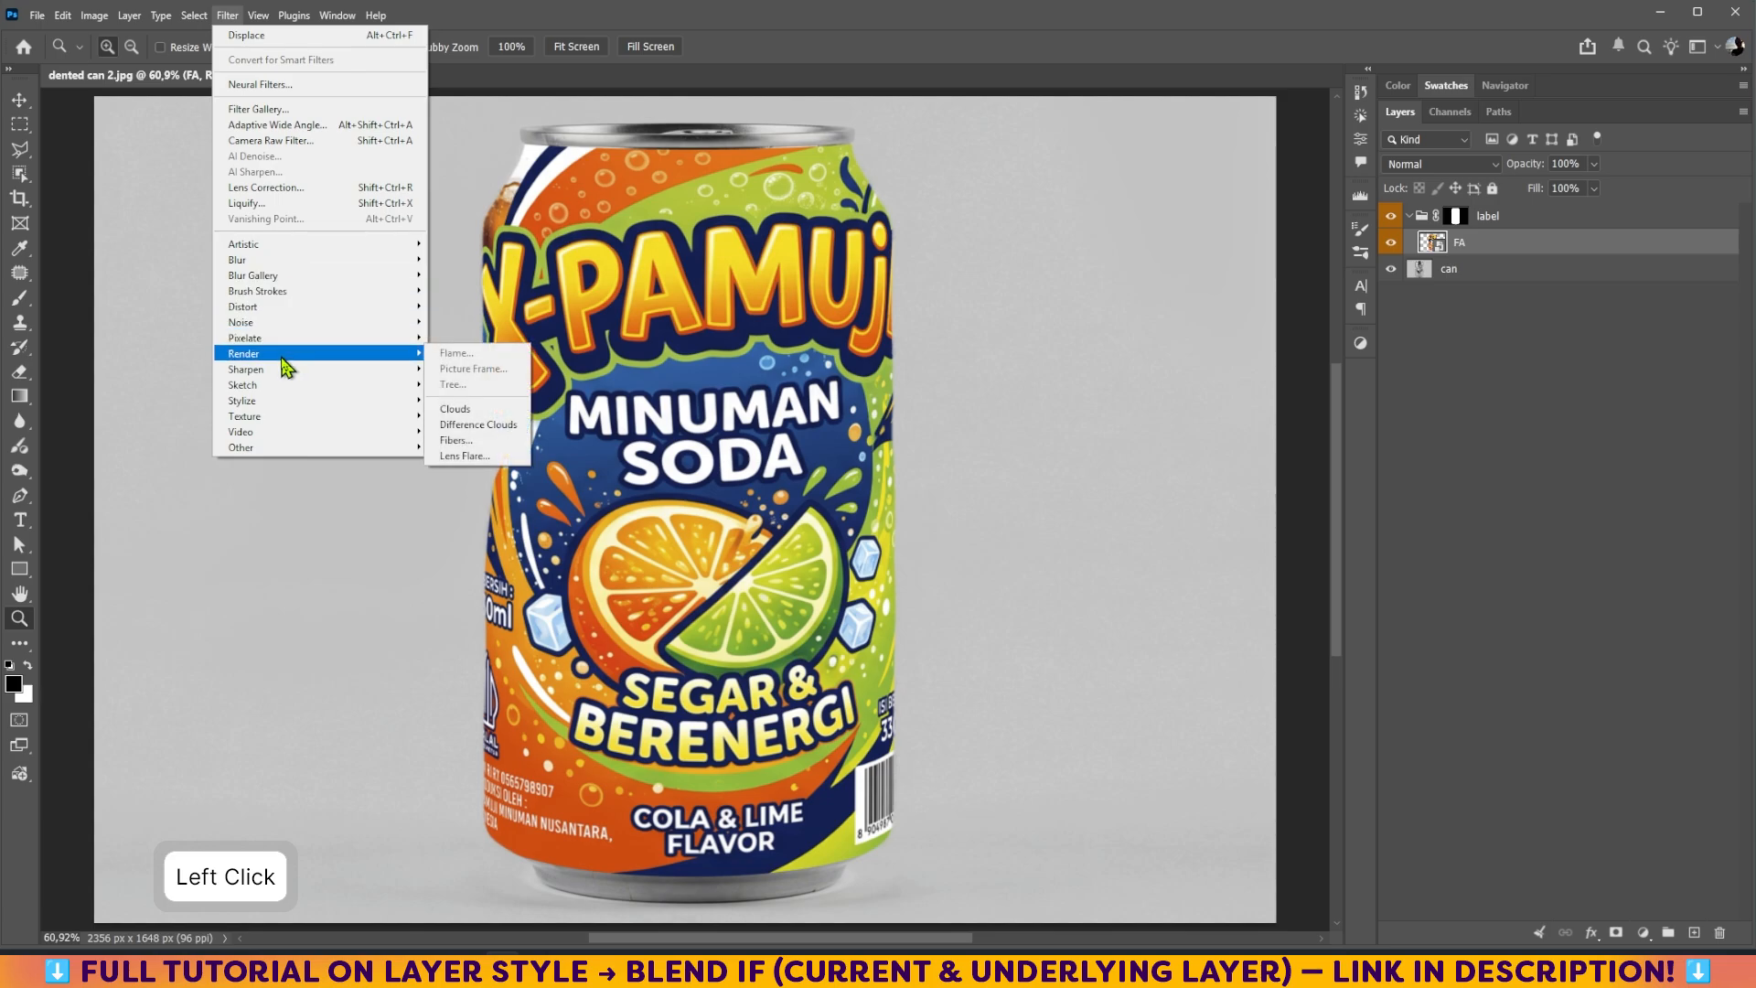
mouse_move(325, 307)
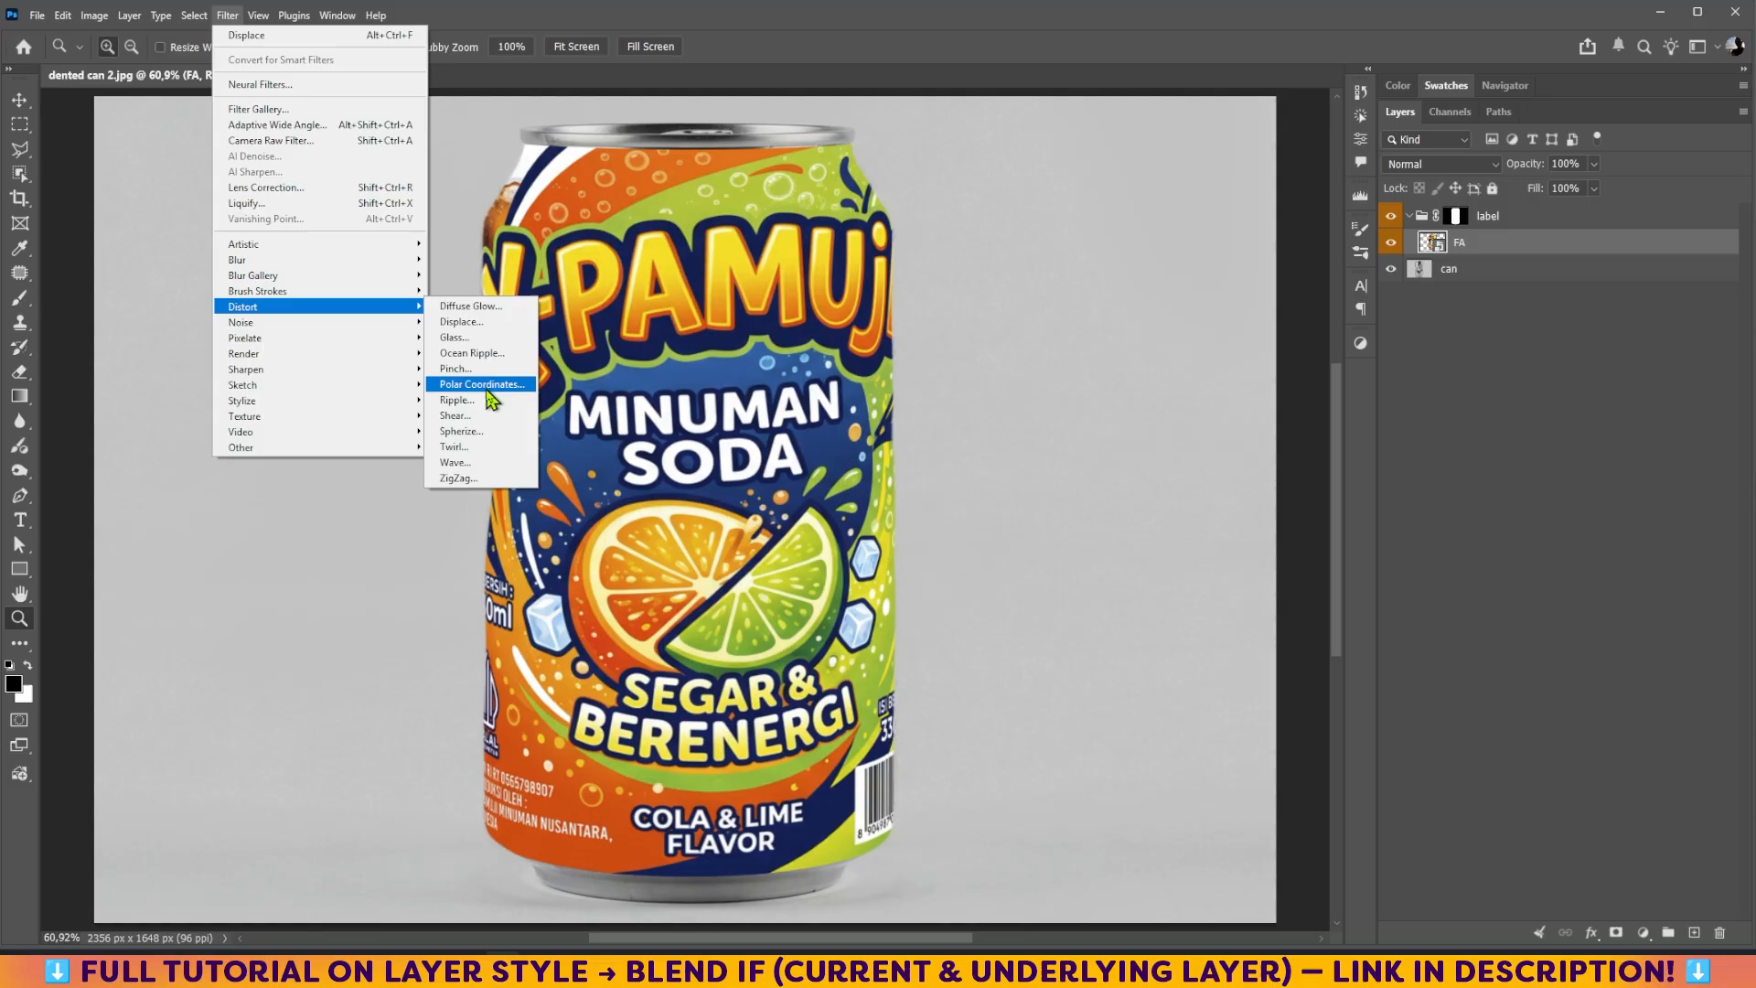
click(462, 322)
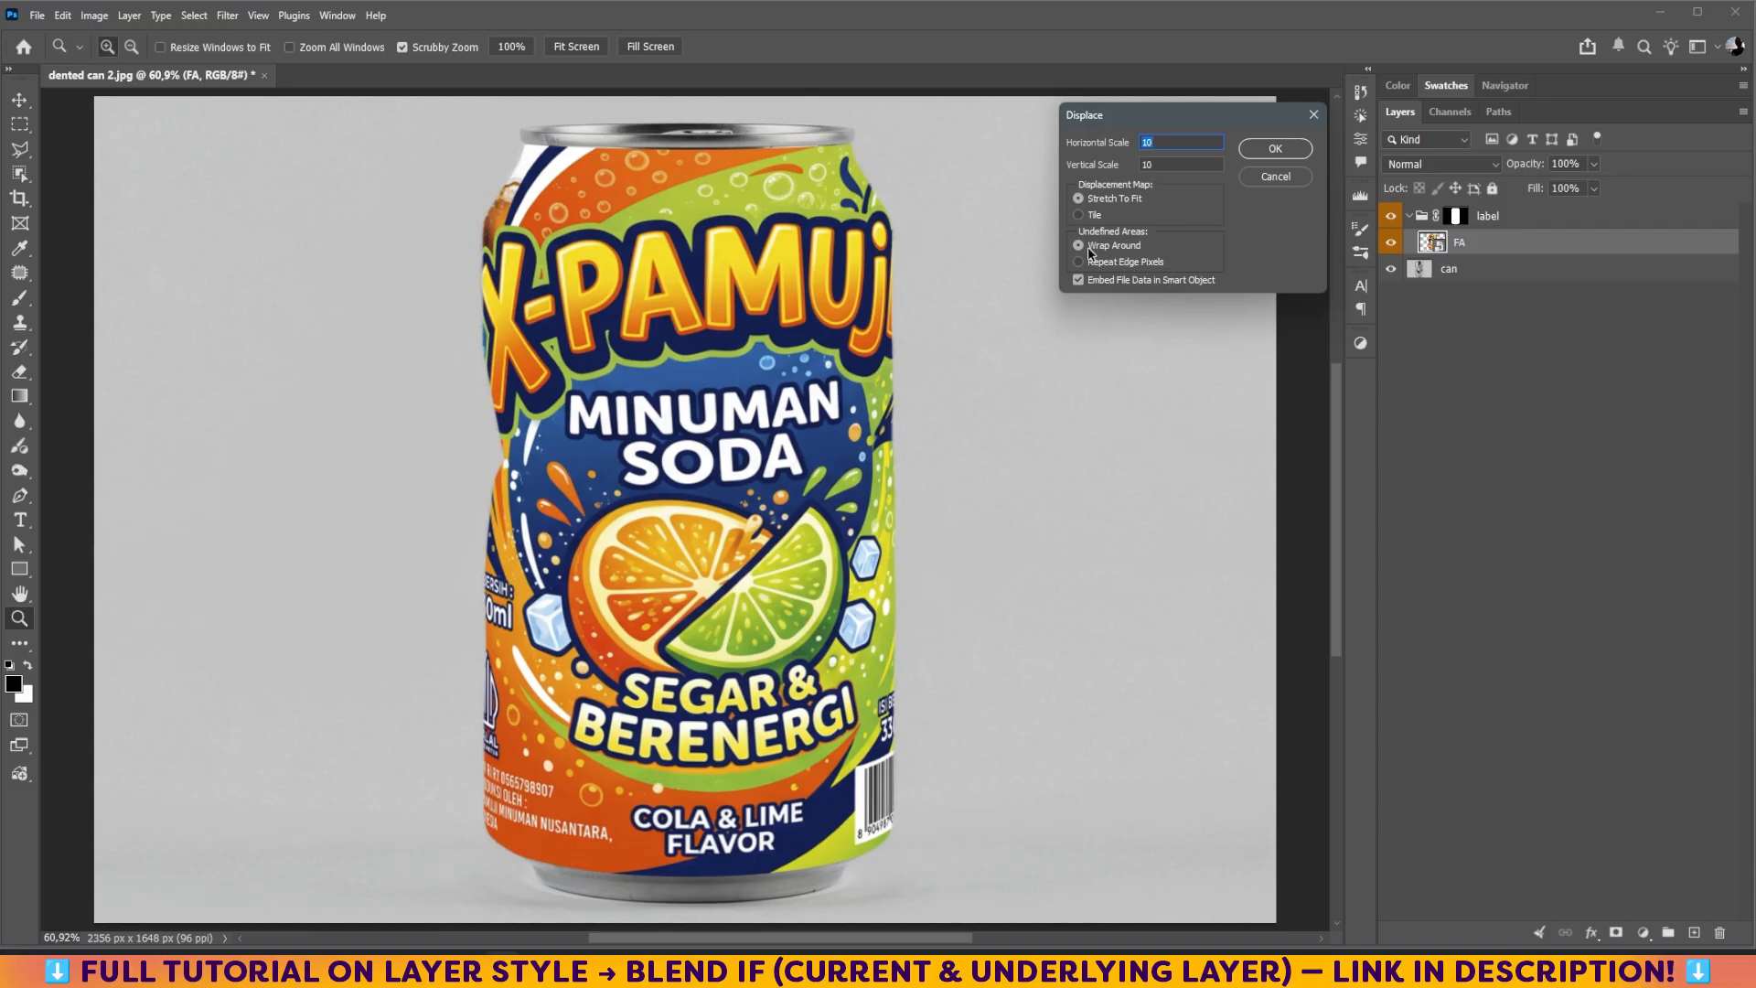
click(1270, 150)
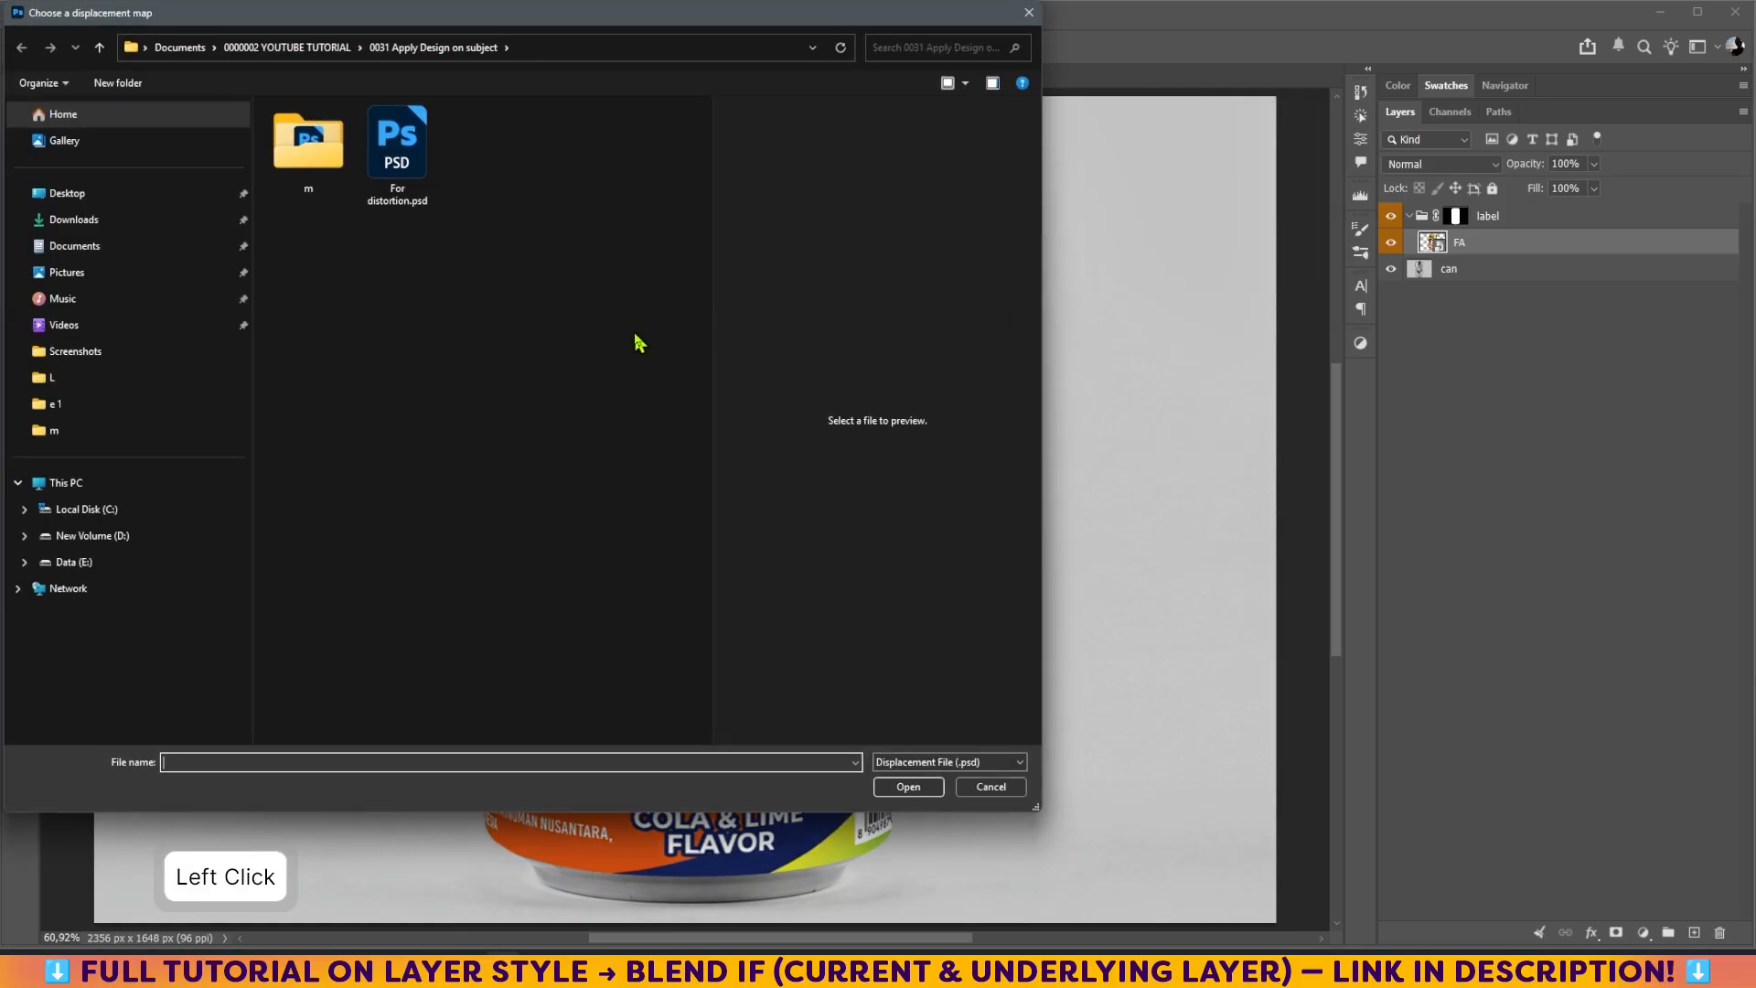
click(403, 150)
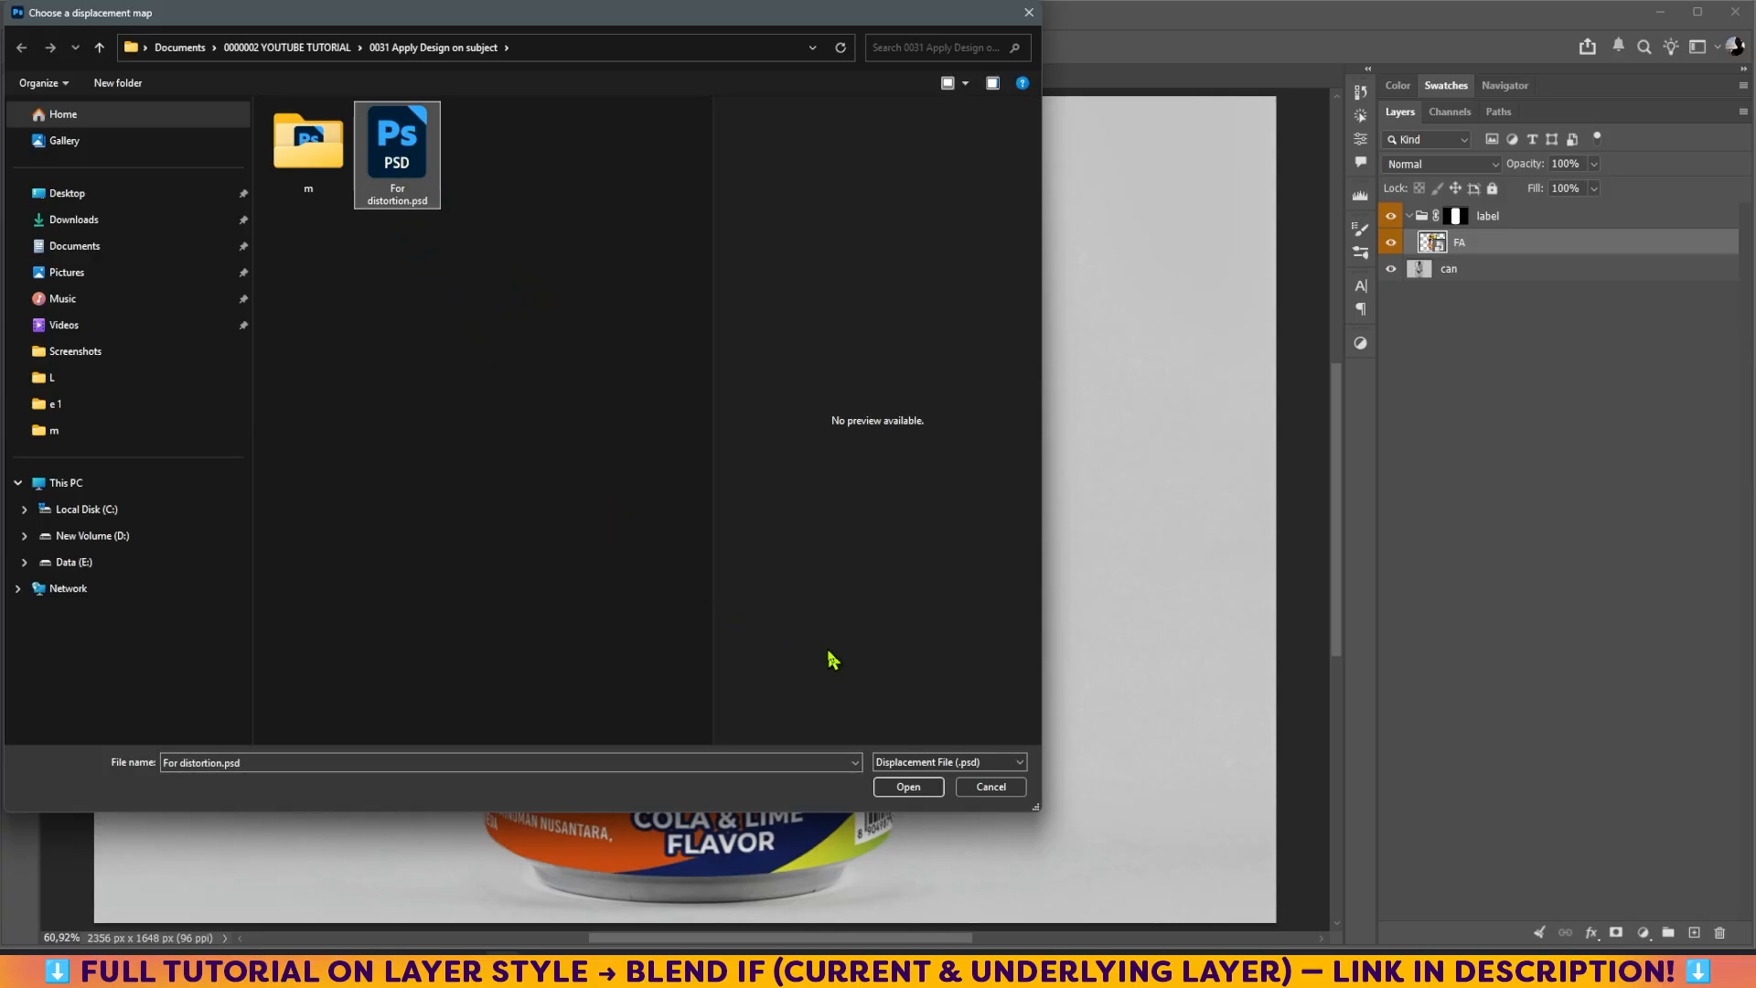
click(929, 791)
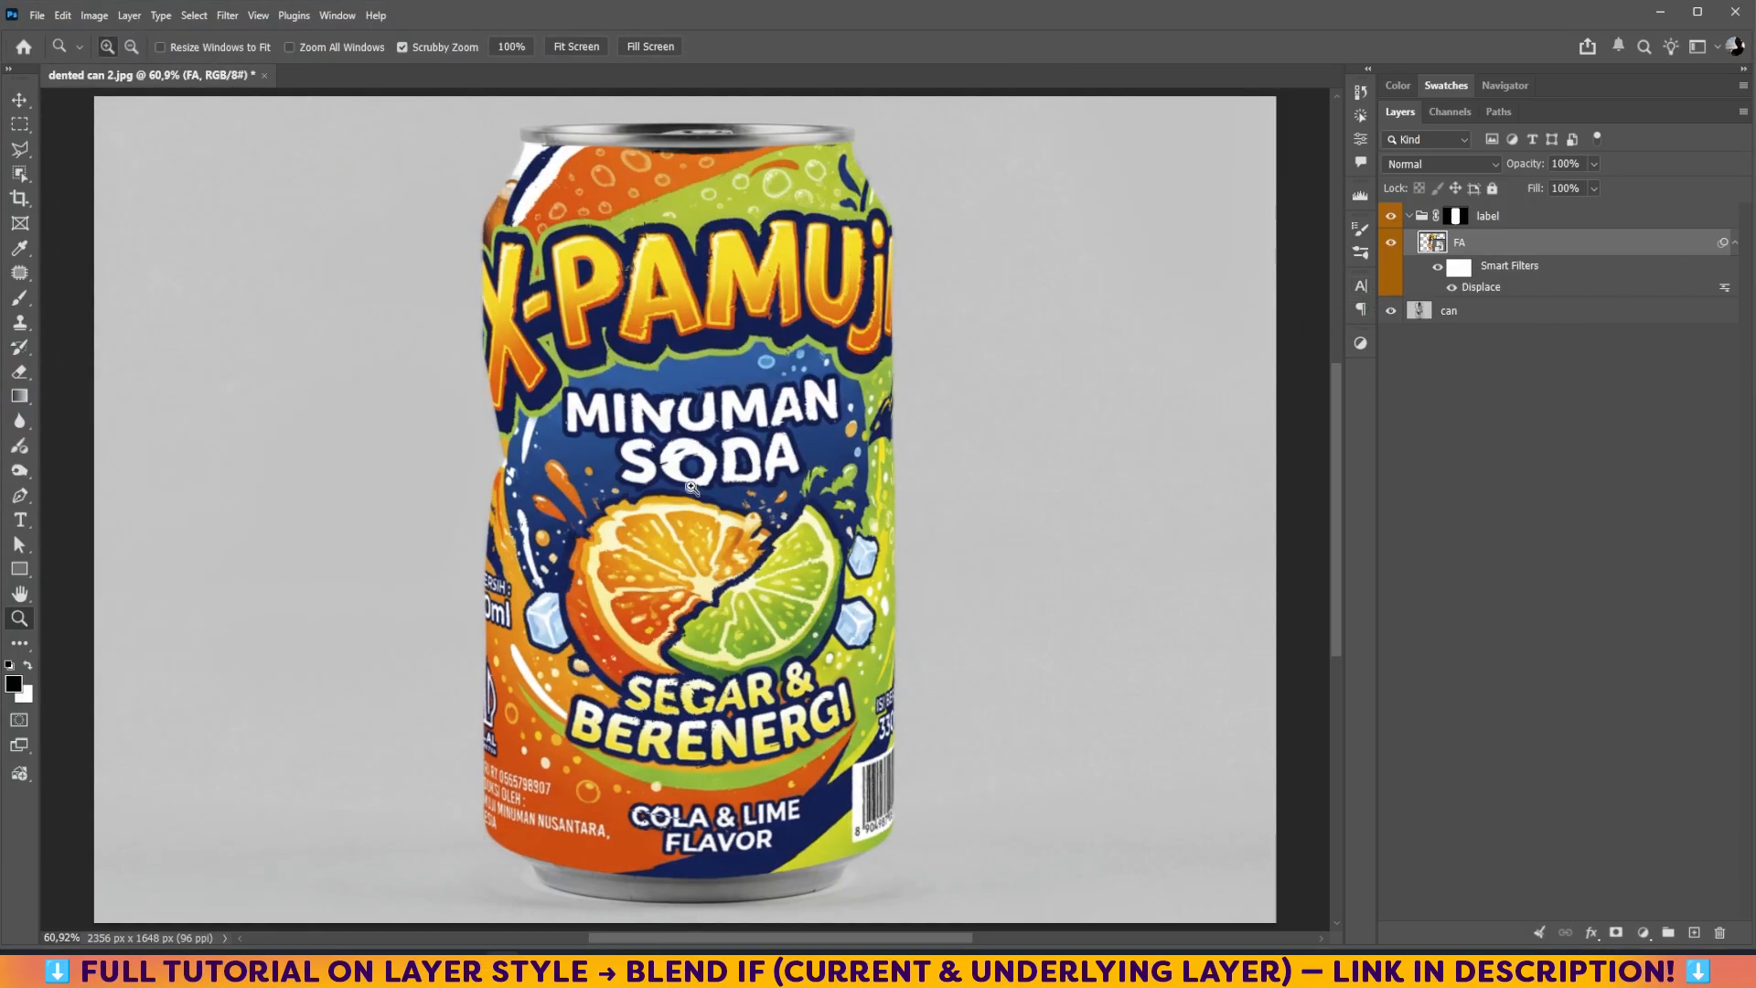
Check the displaced artwork against the bare can, collapse its smart filters, then duplicate the FA layer and hide the copy.
click(1391, 244)
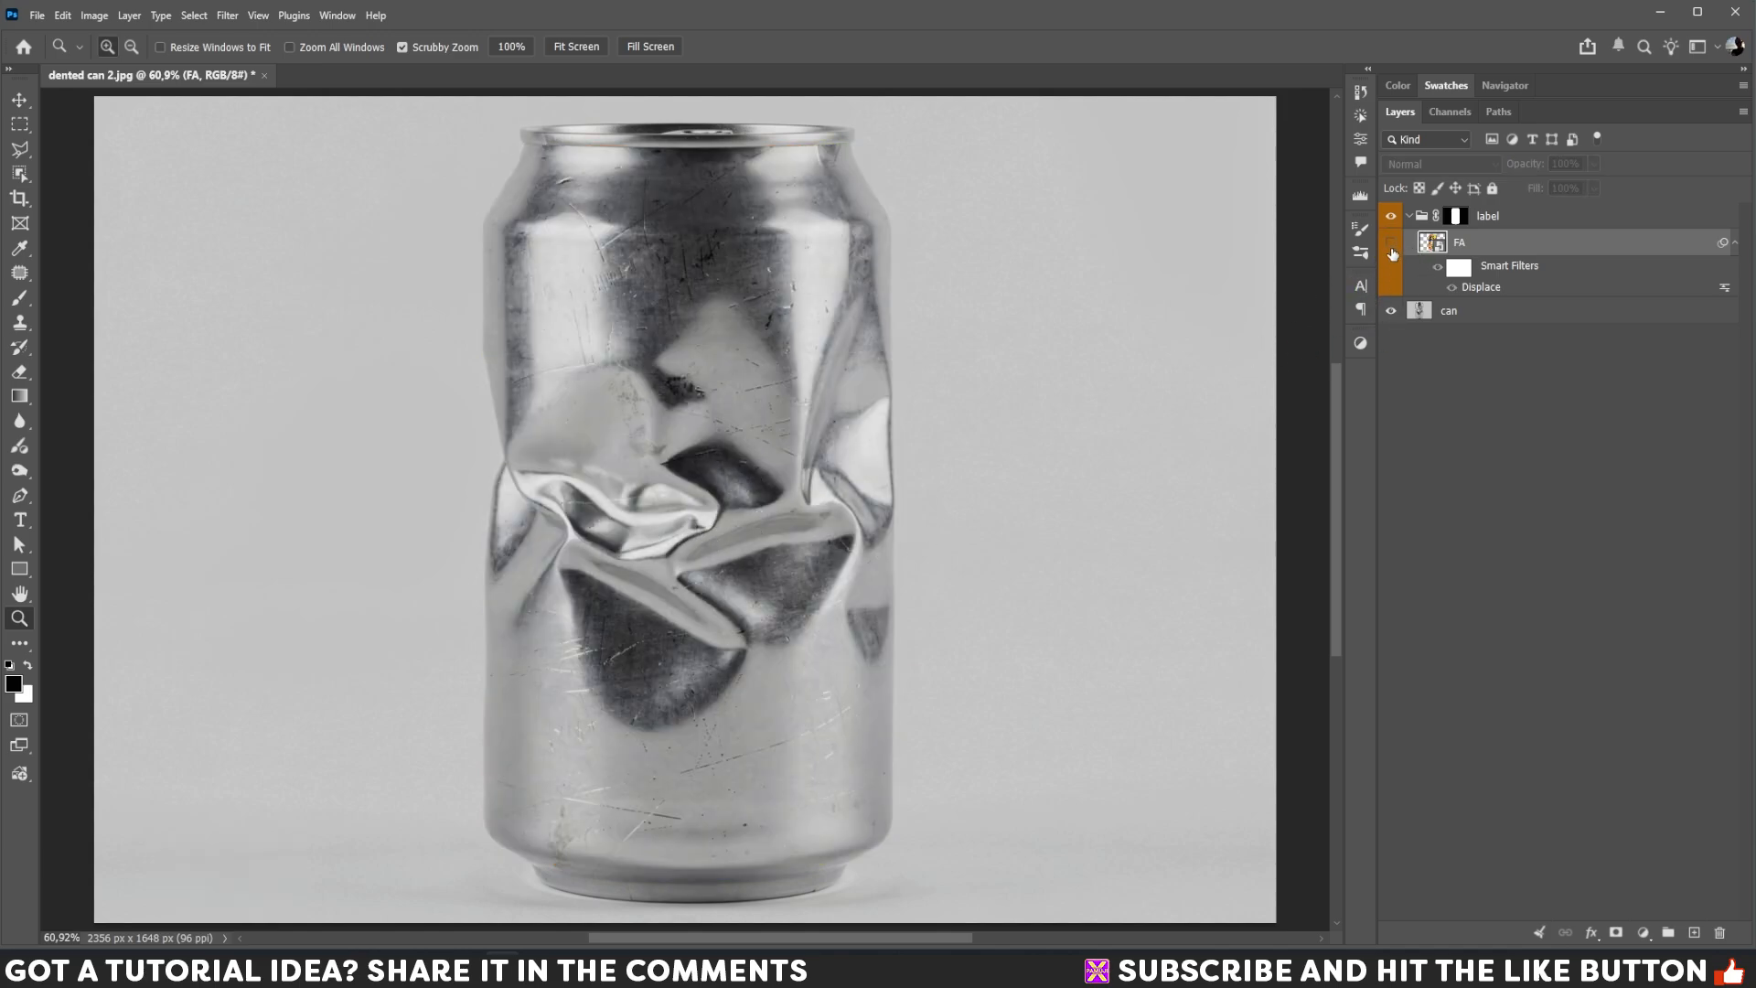
click(1392, 246)
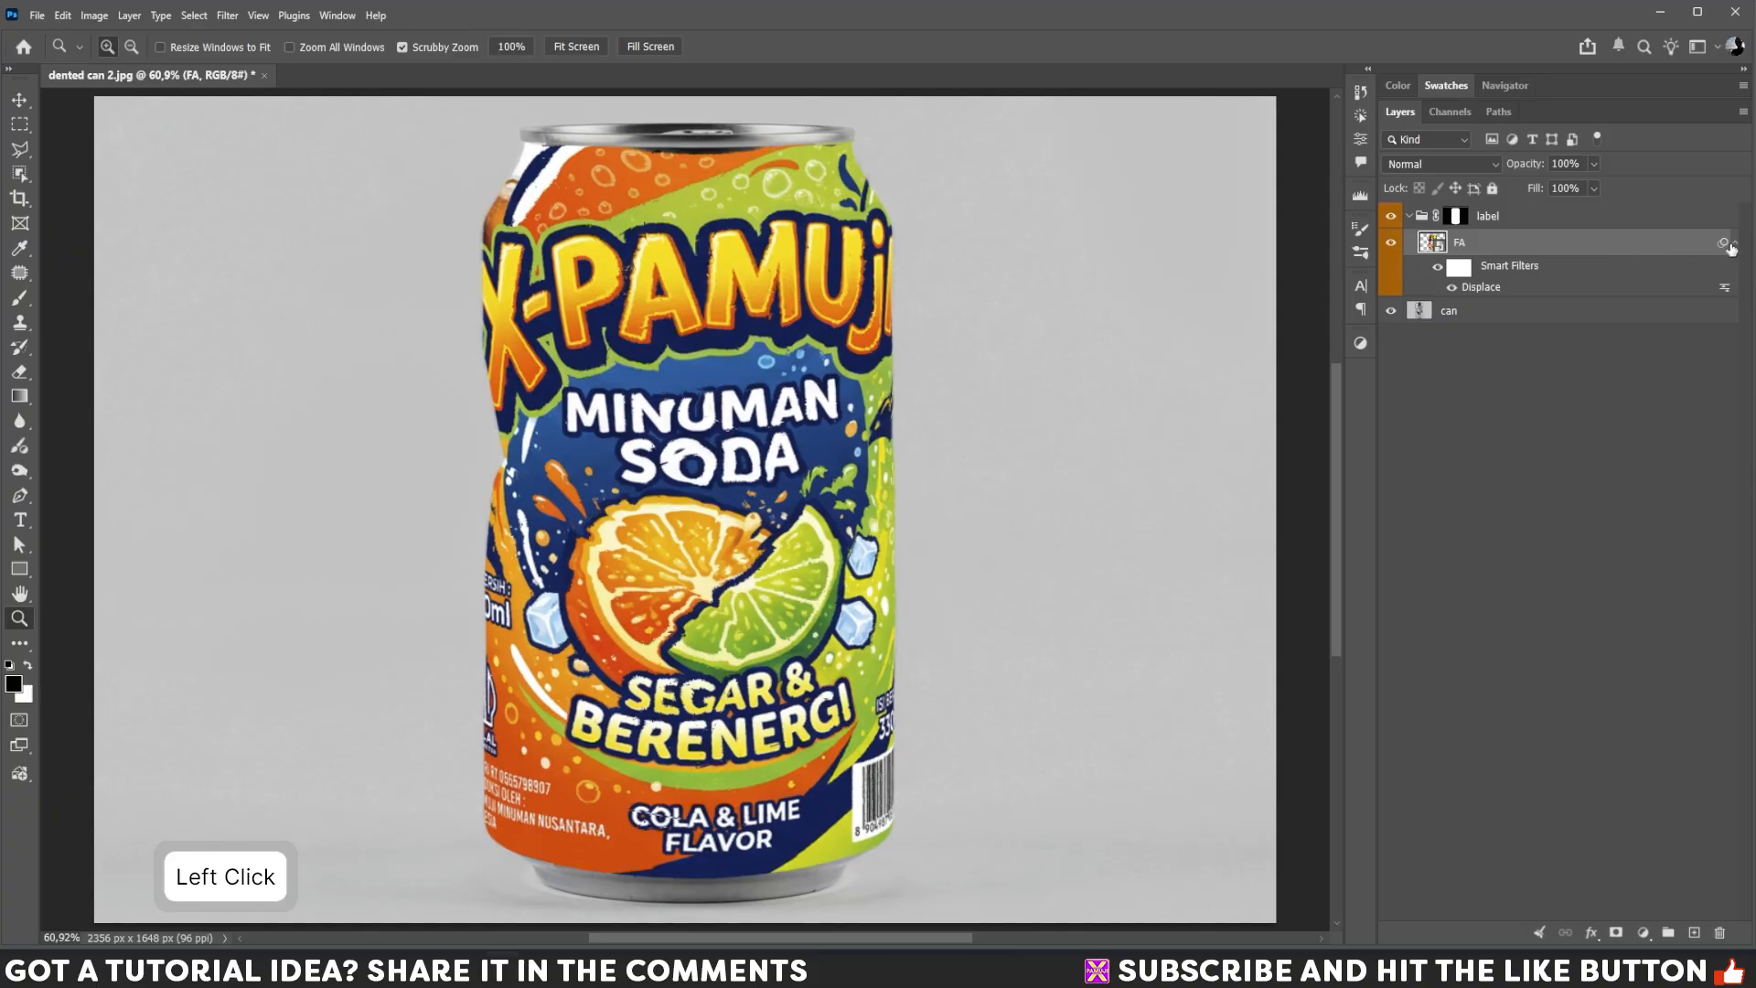
click(1733, 243)
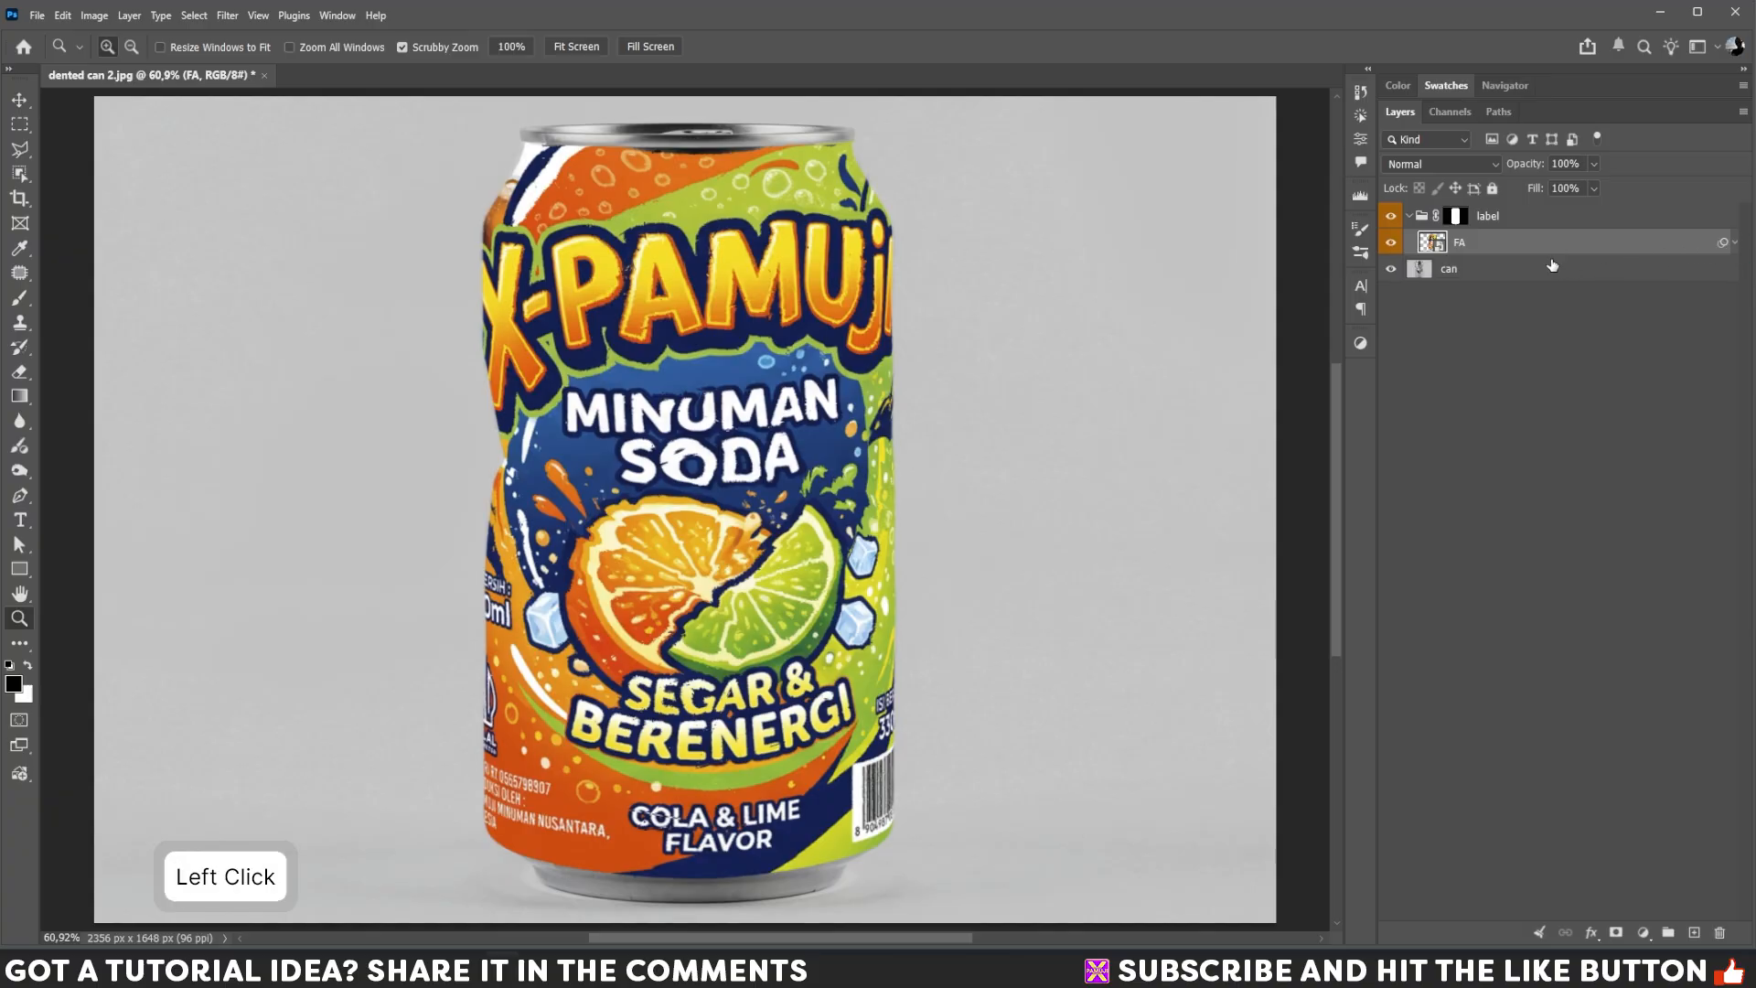
key(ctrl+j)
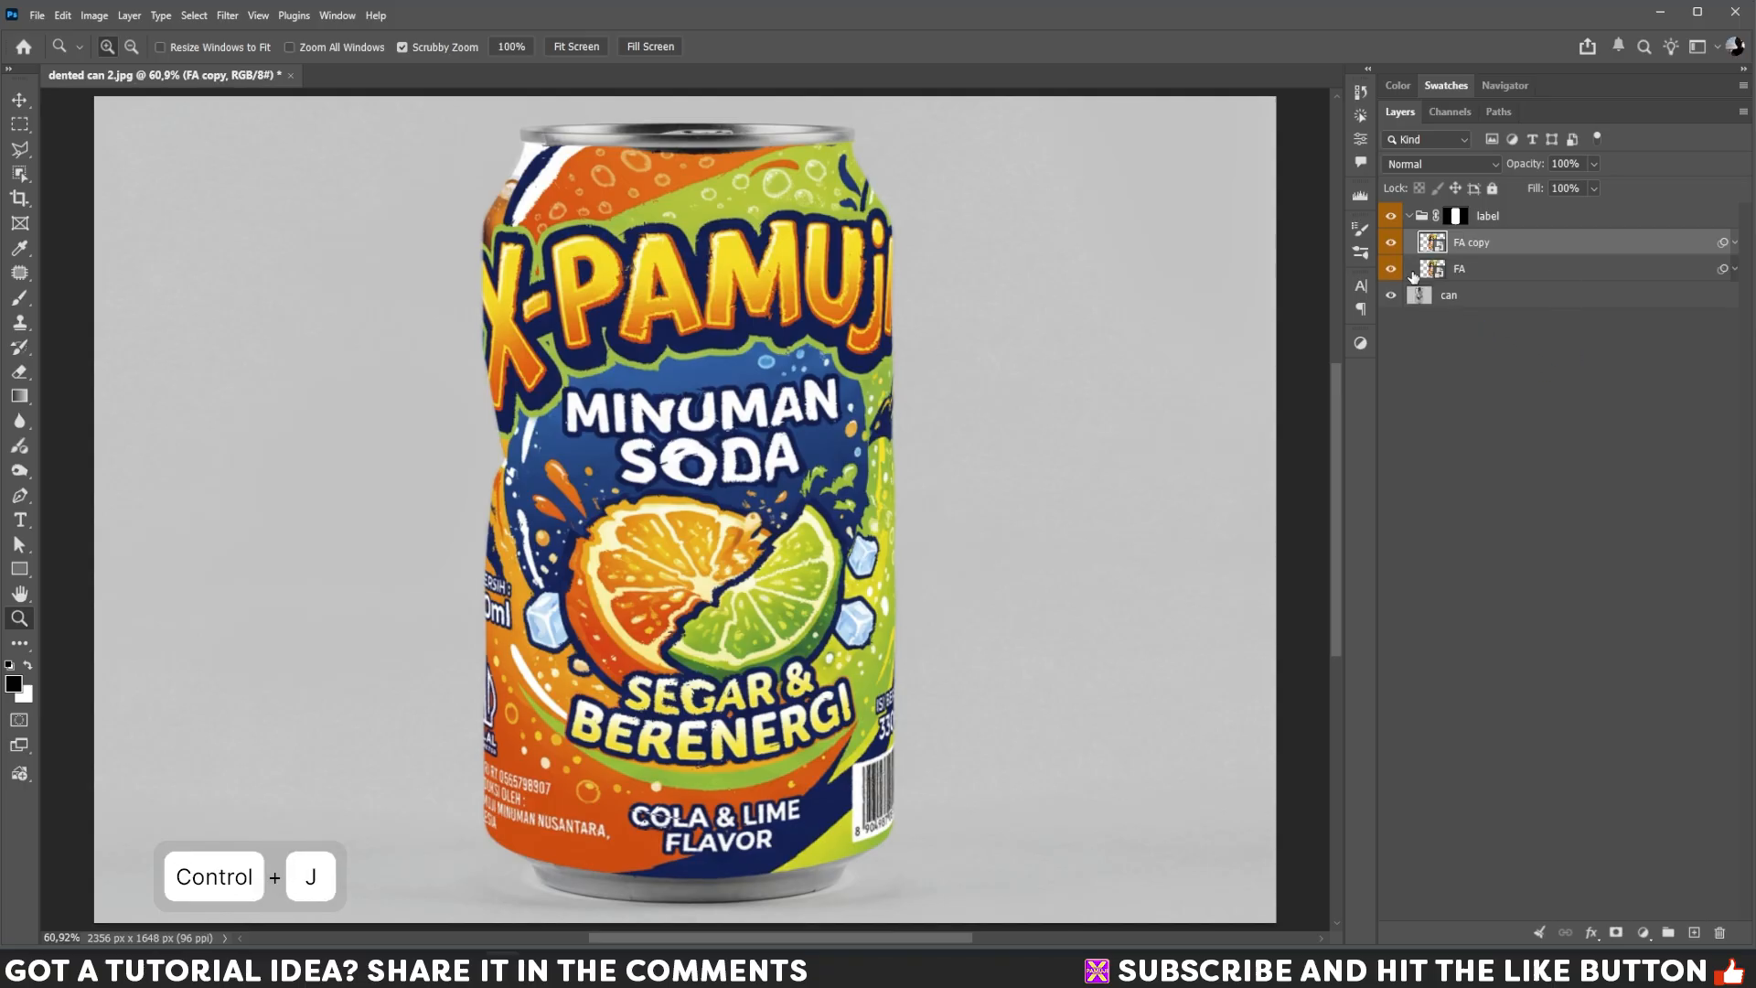
click(1392, 244)
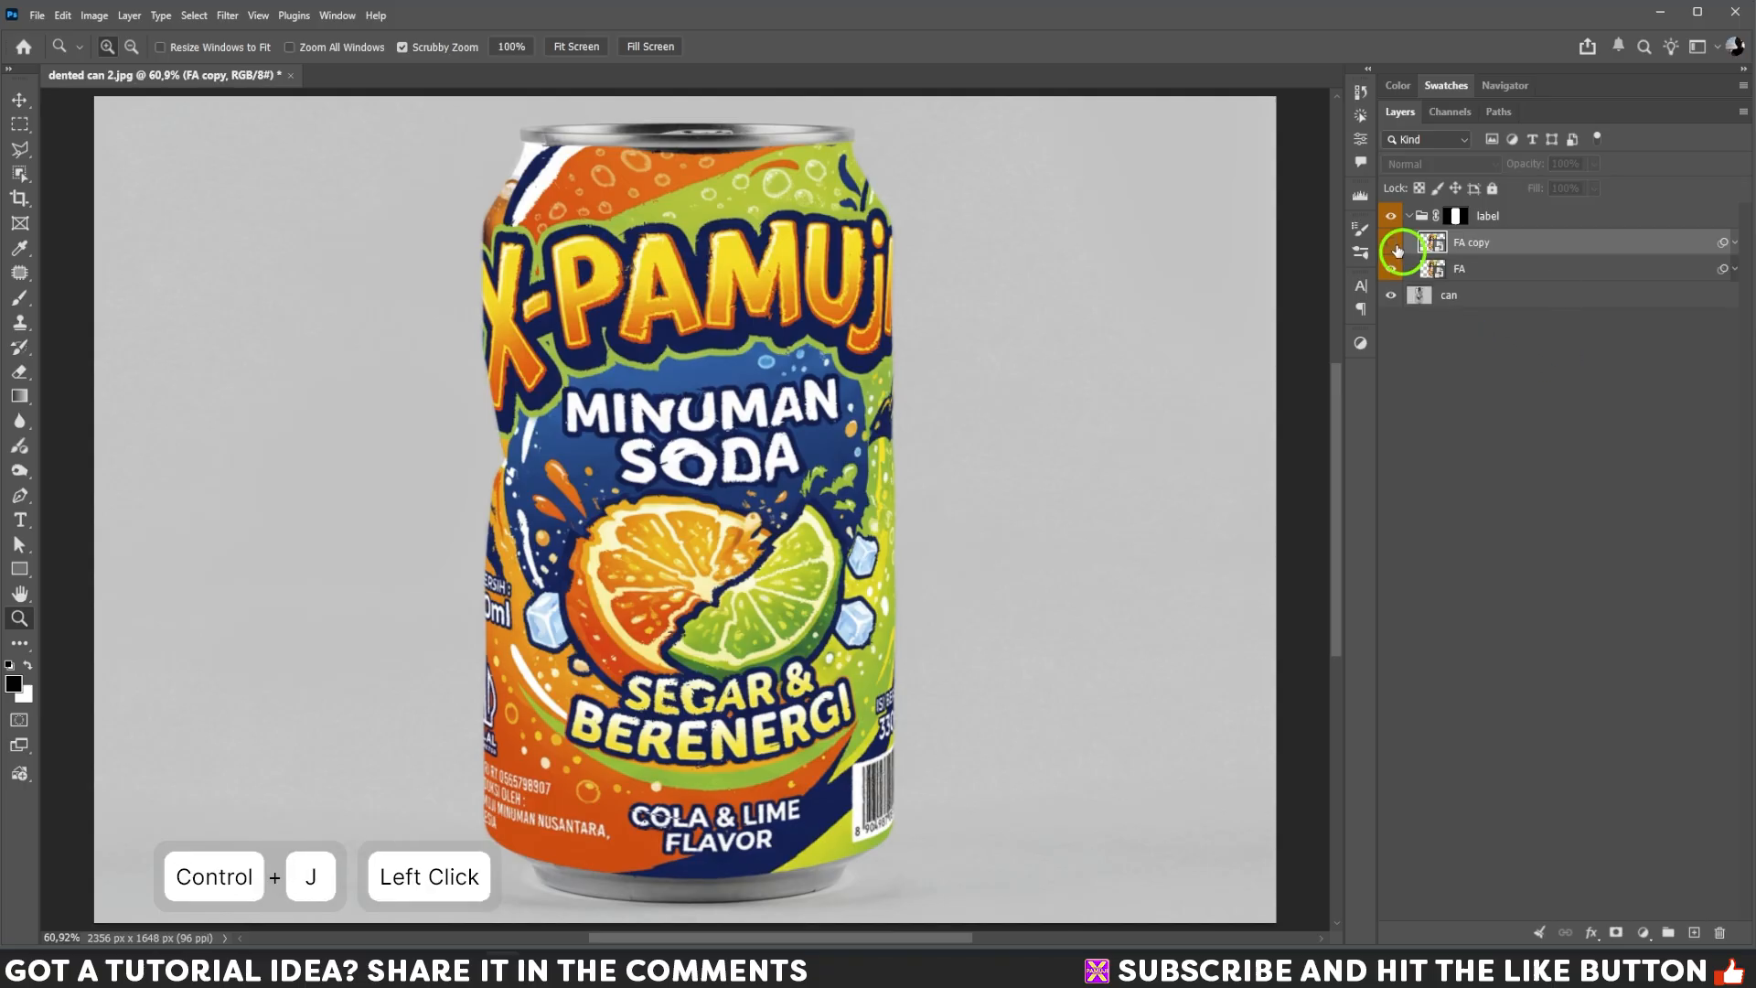
Duplicate the can layer into the label group directly above FA, and duplicate that copy once more.
click(1487, 300)
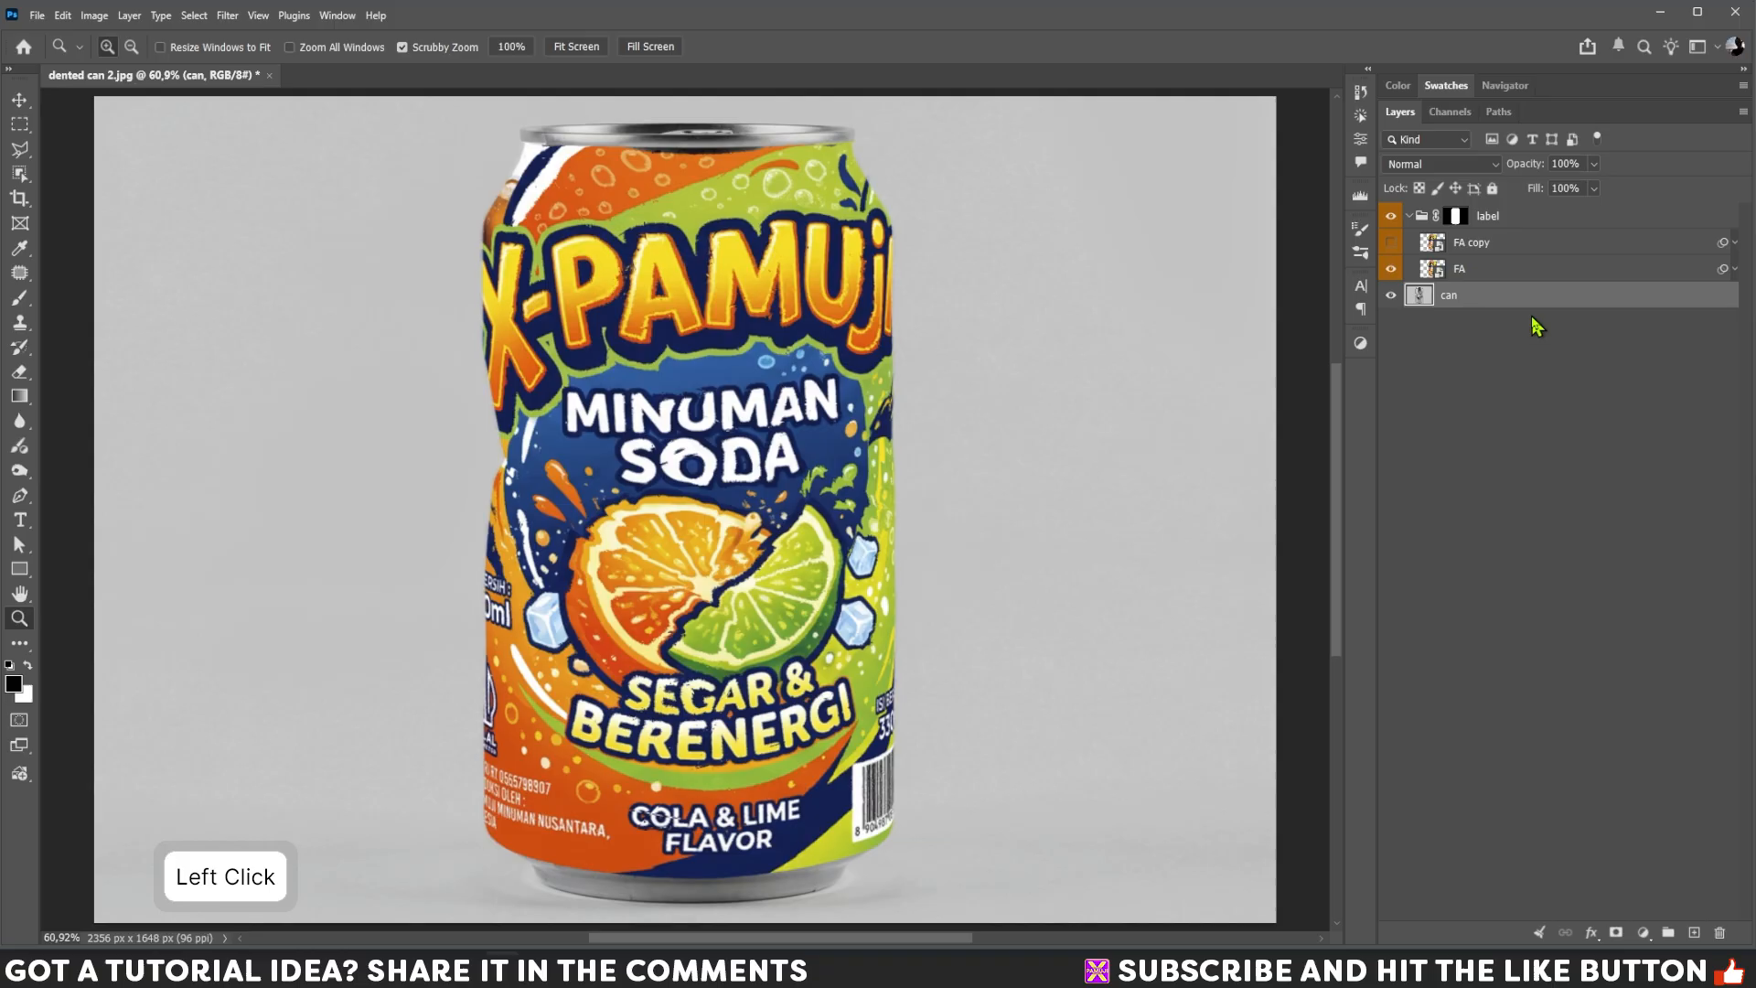
key(ctrl)
key(ctrl+j)
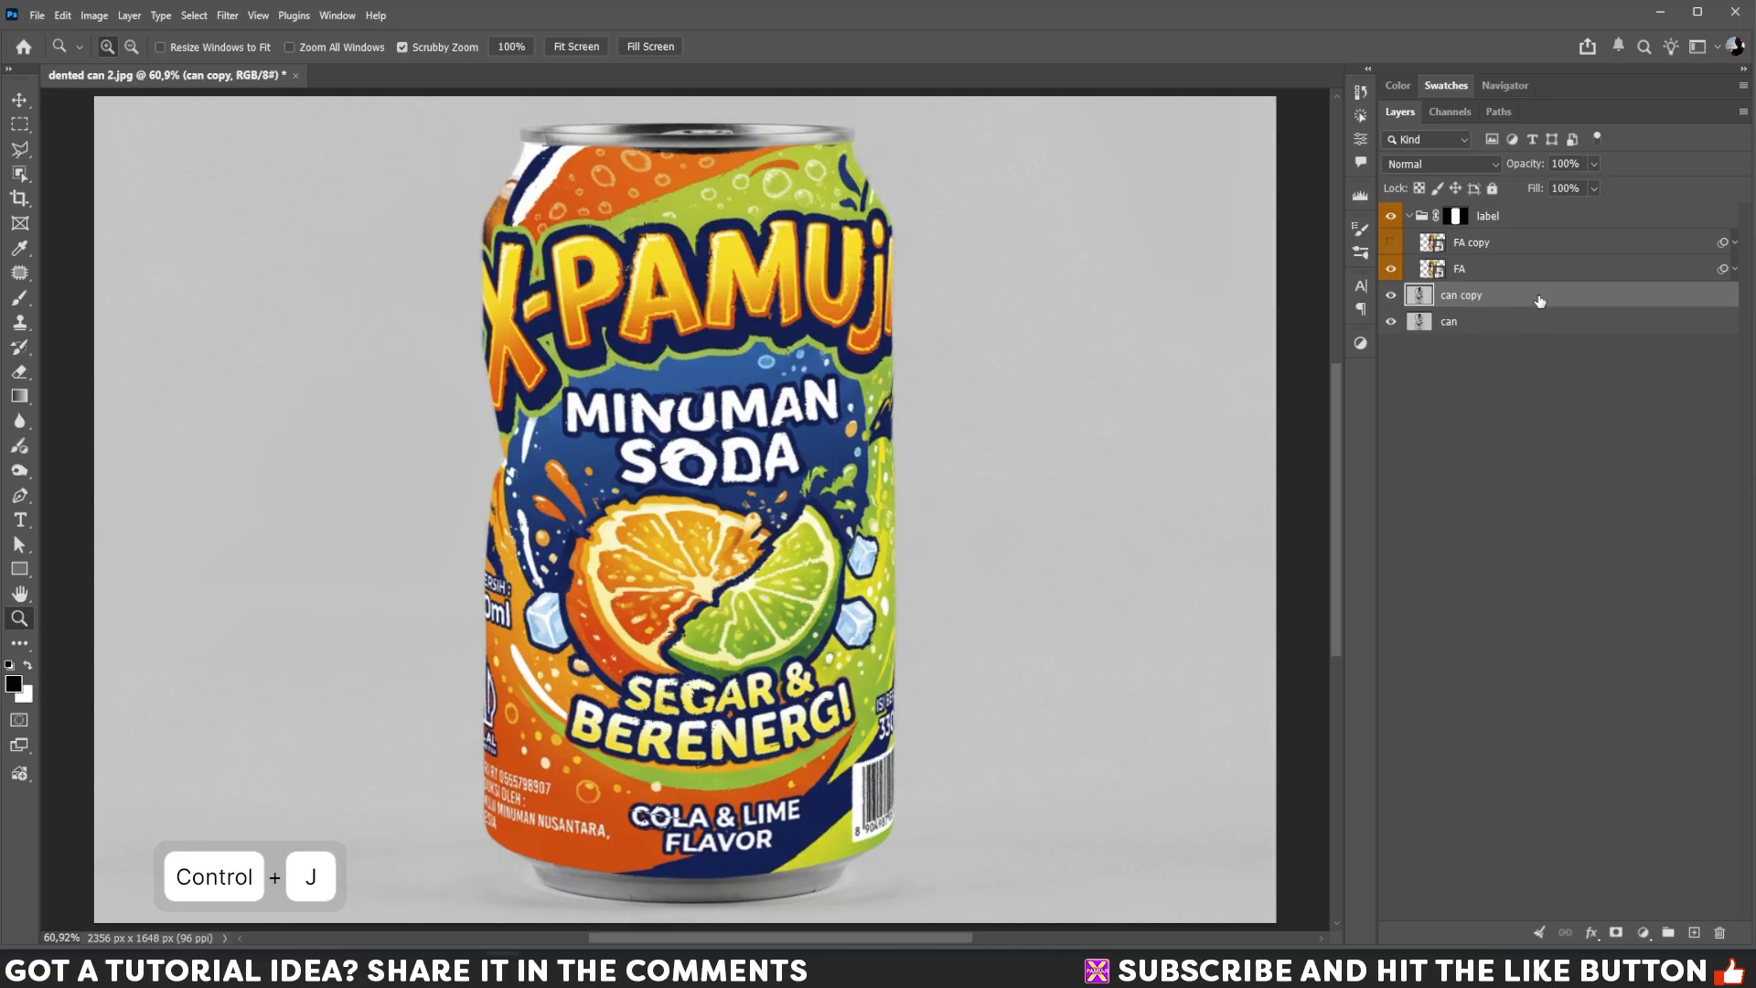
drag(1548, 302, 1548, 259)
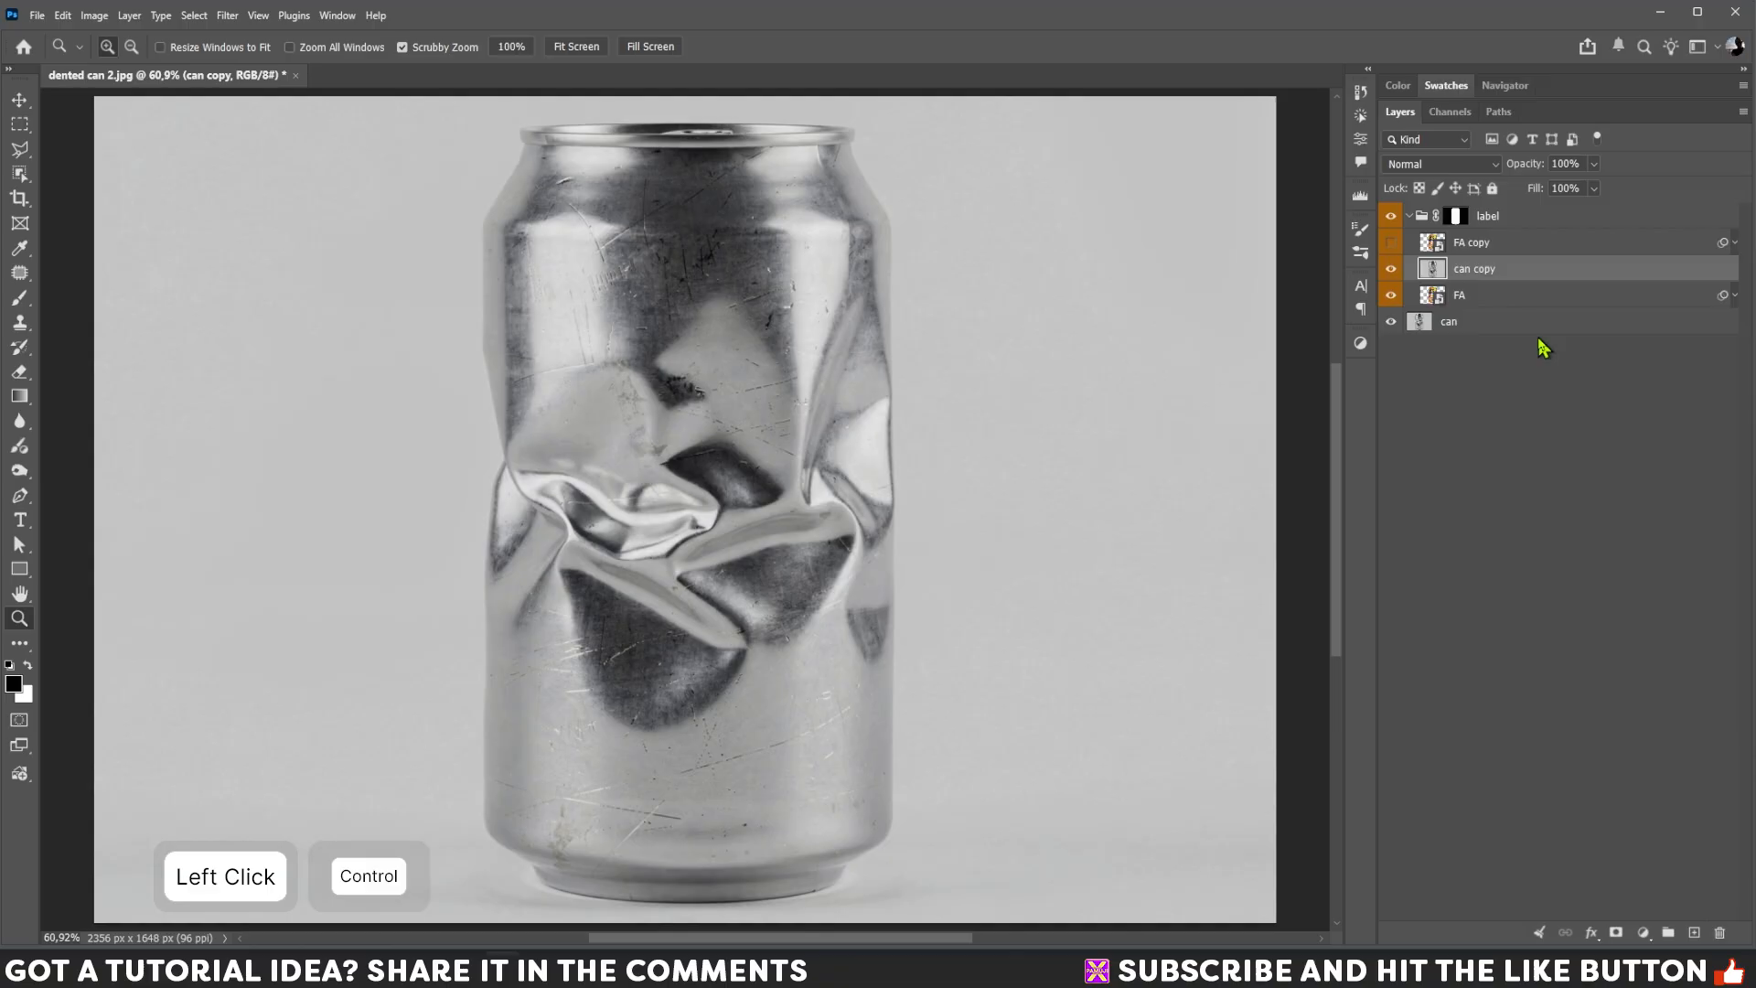
key(ctrl+j)
key(shift)
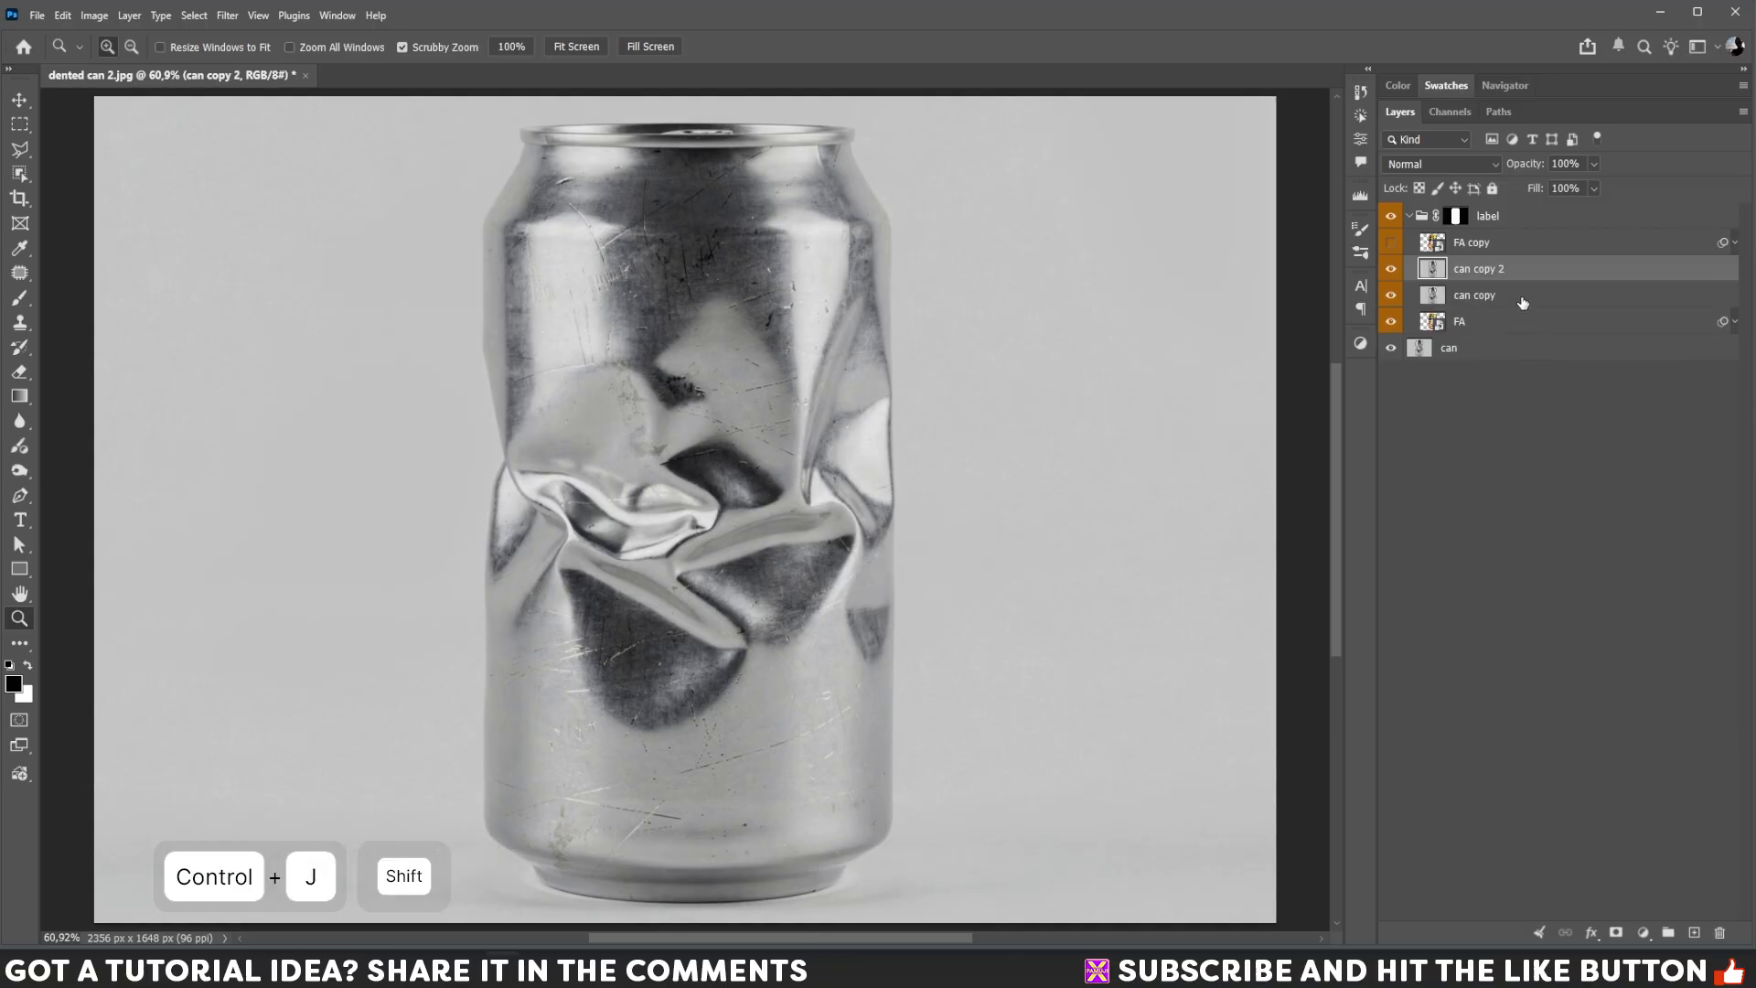
Rename the lower can copy "shading" and the upper can copy "highlight".
double_click(1484, 297)
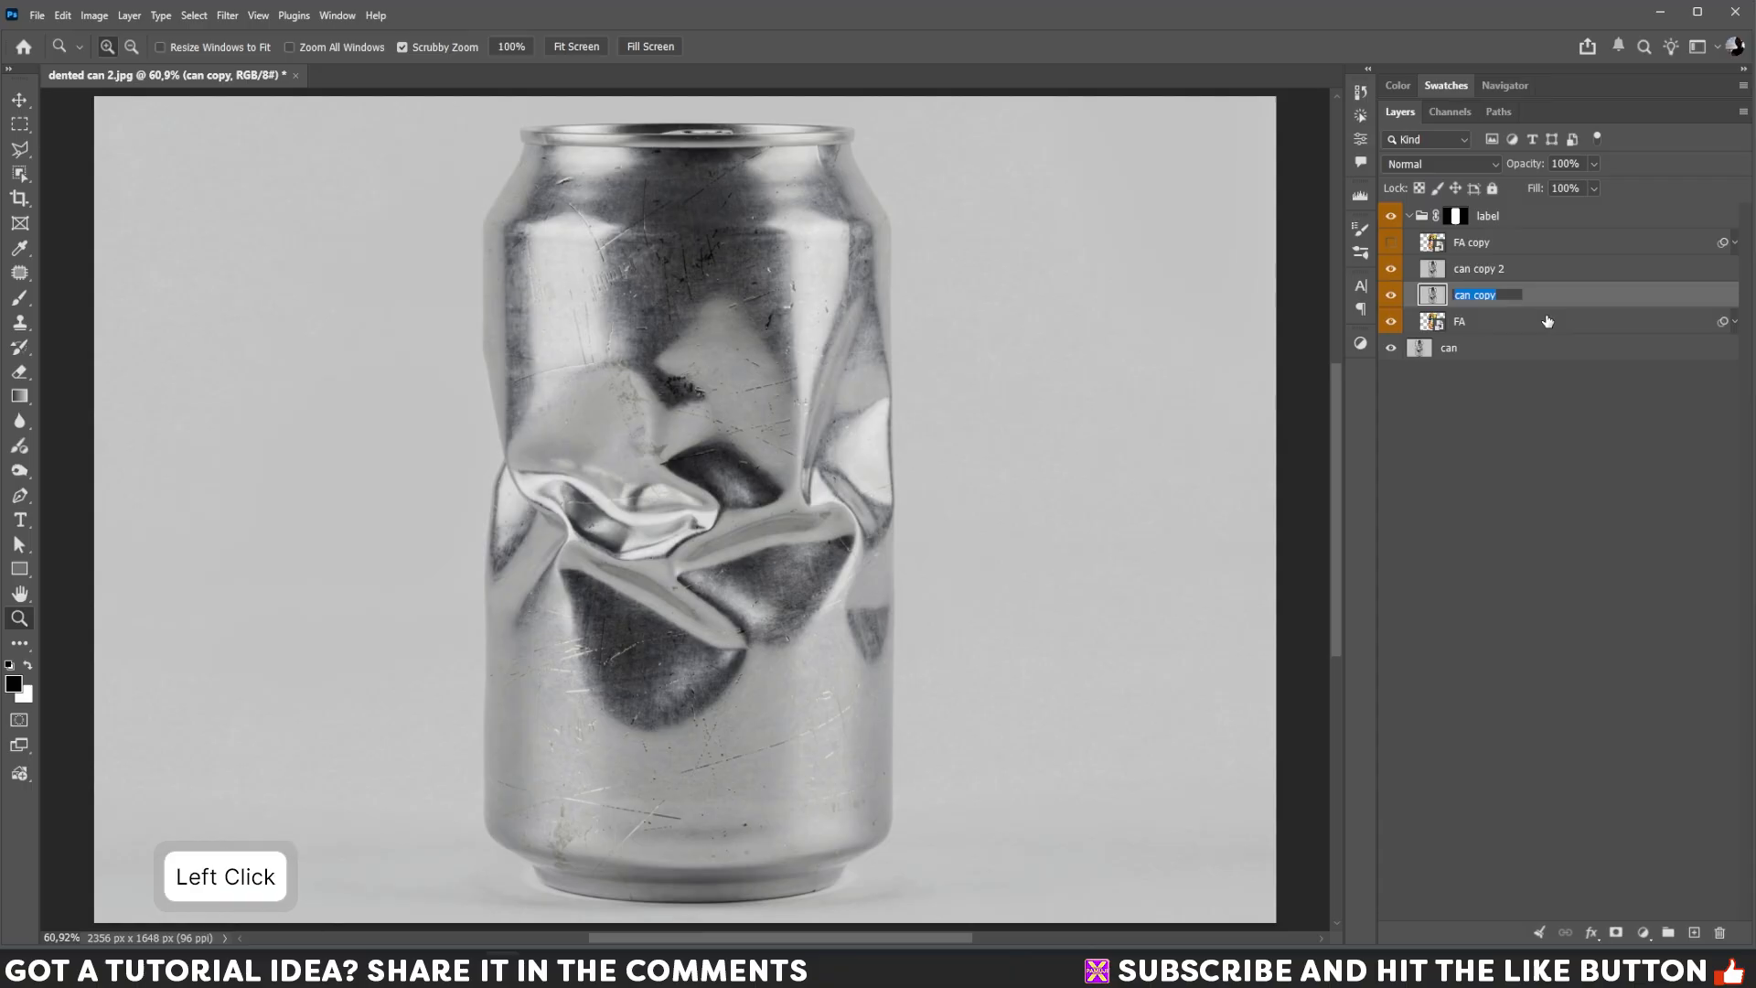
text(shadi)
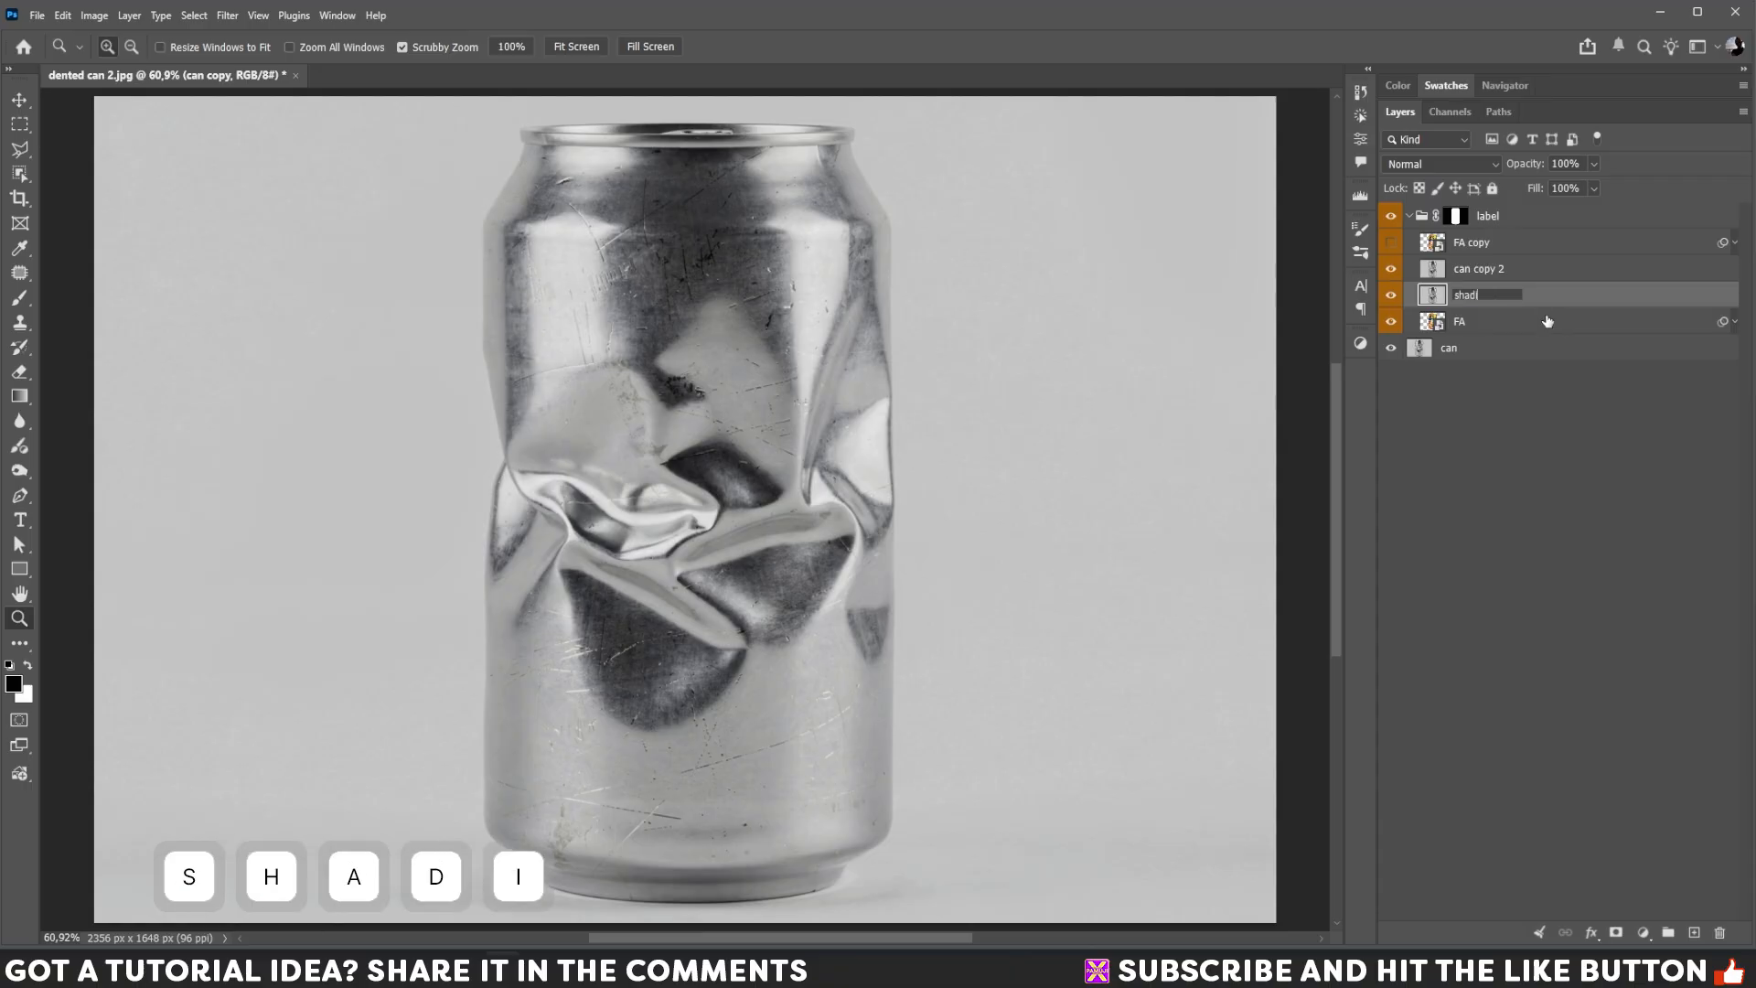
text(ng)
key(Return)
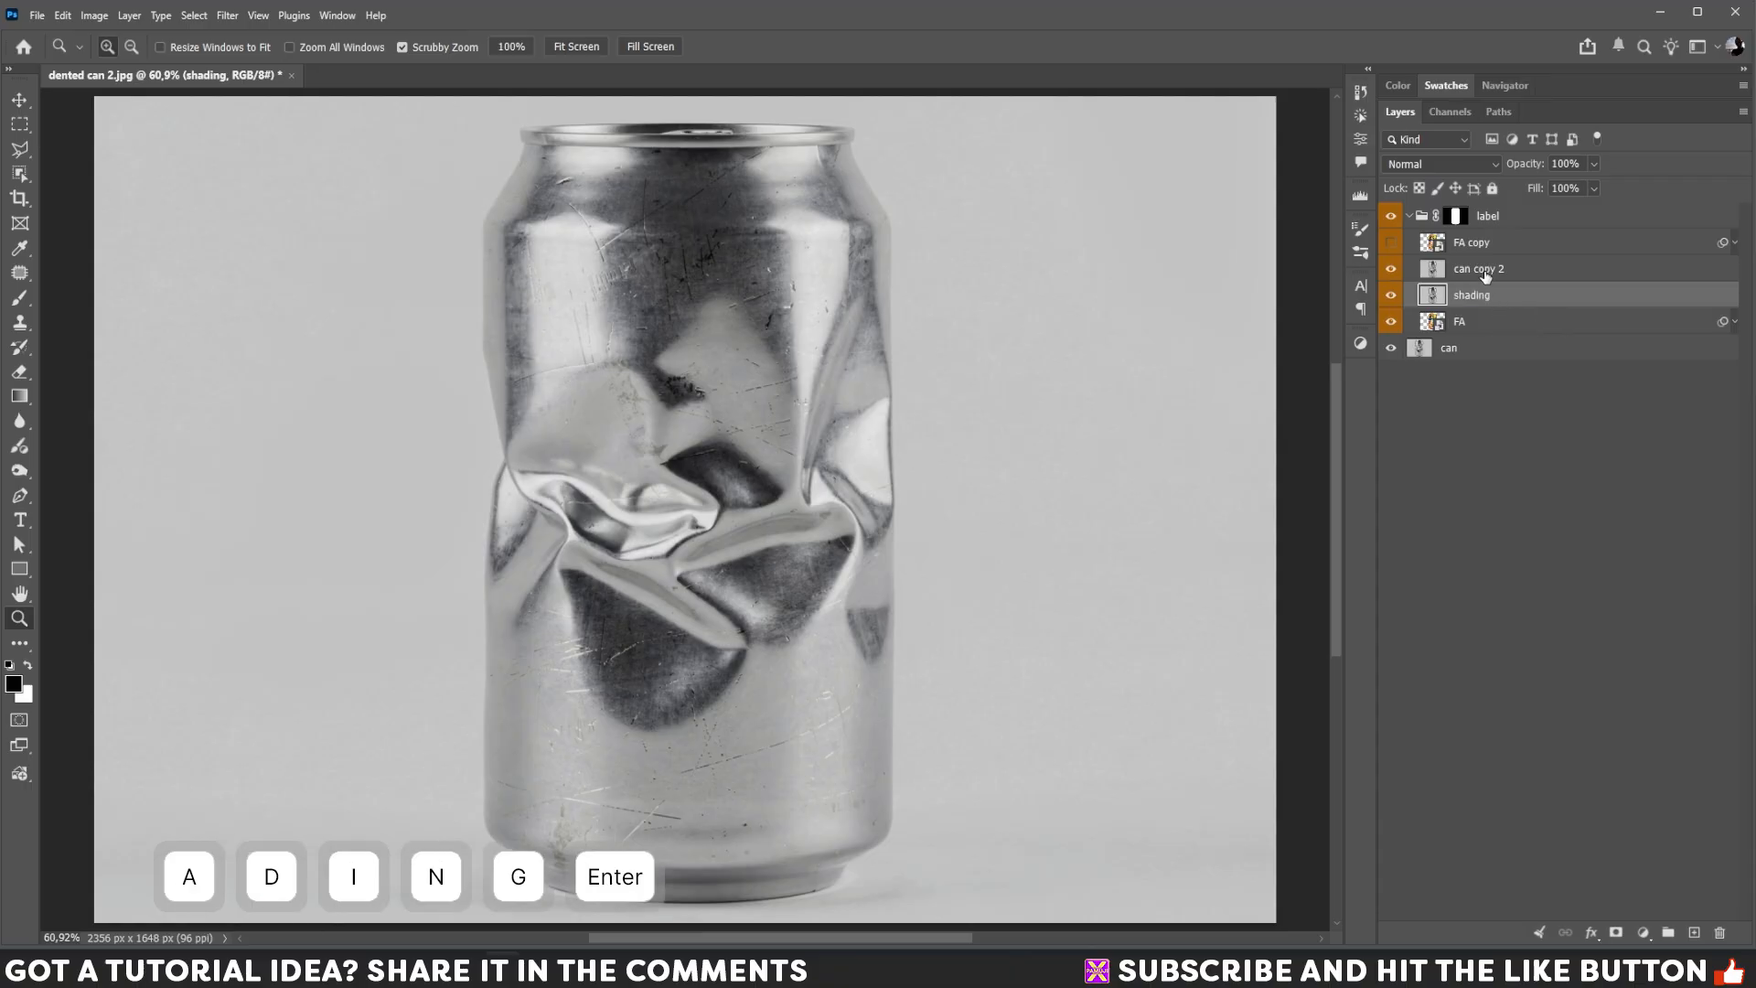
double_click(1484, 272)
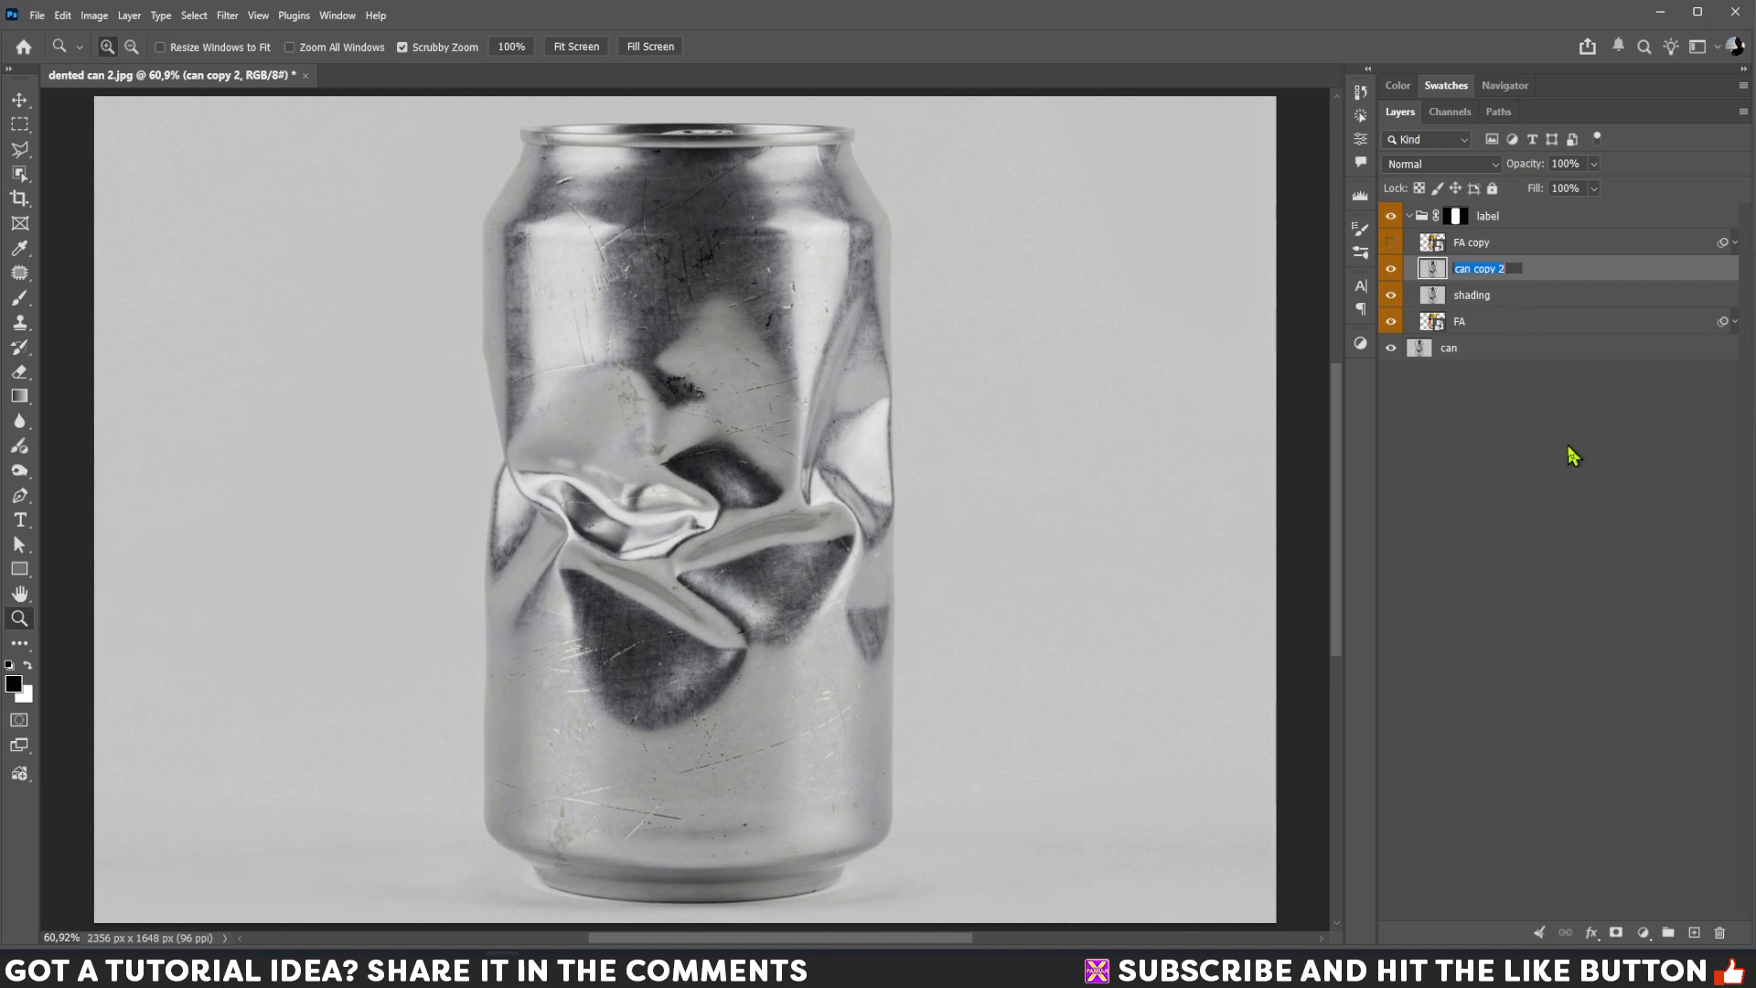
text(hig)
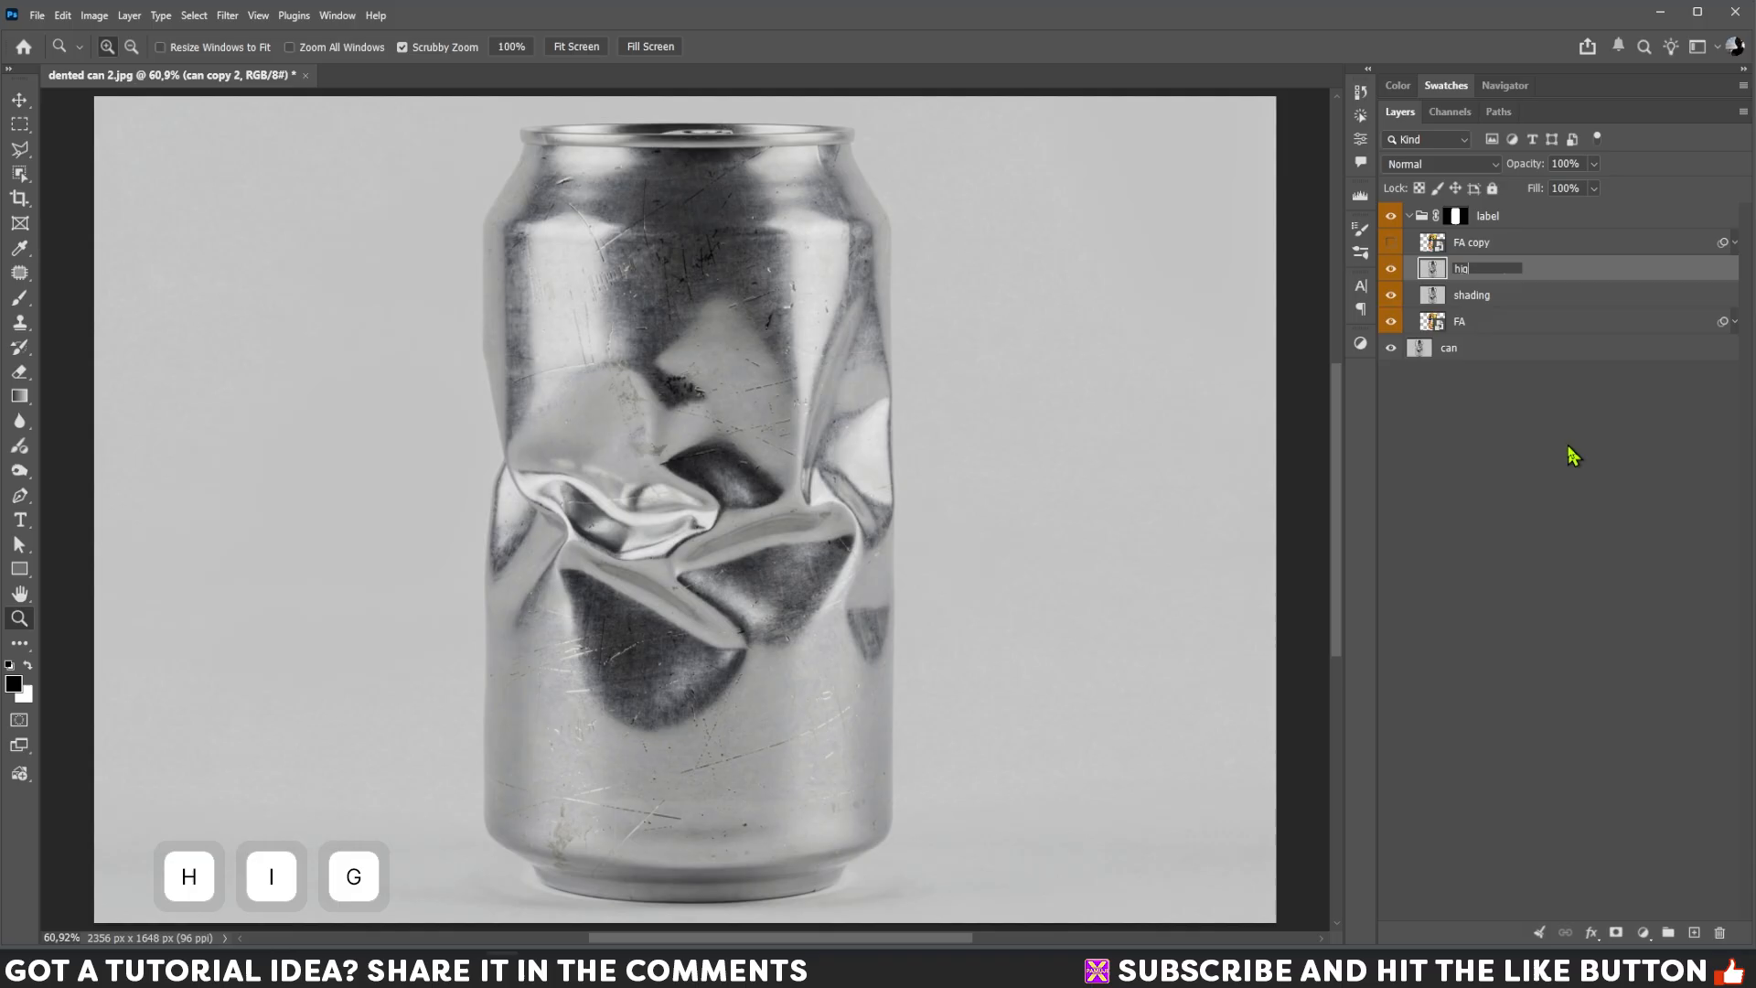
text(hlight)
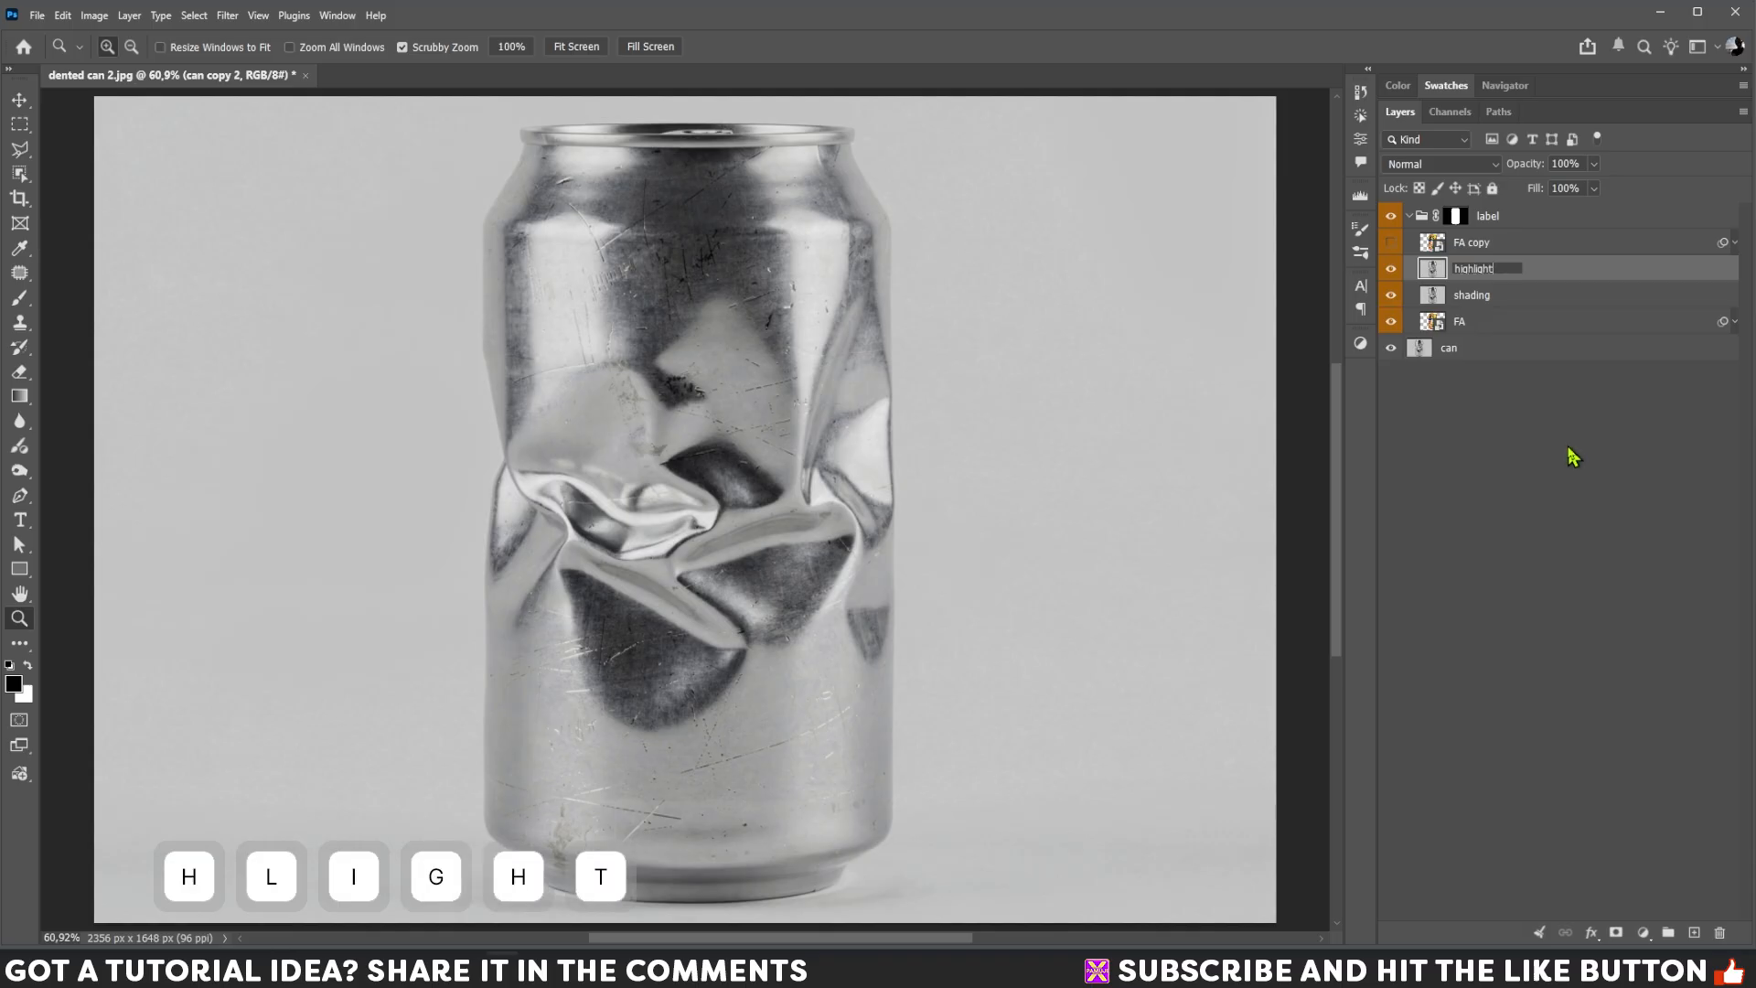
key(Return)
Clip the highlight and shading layers to the FA layer and hide the highlight layer.
shift+click(1520, 295)
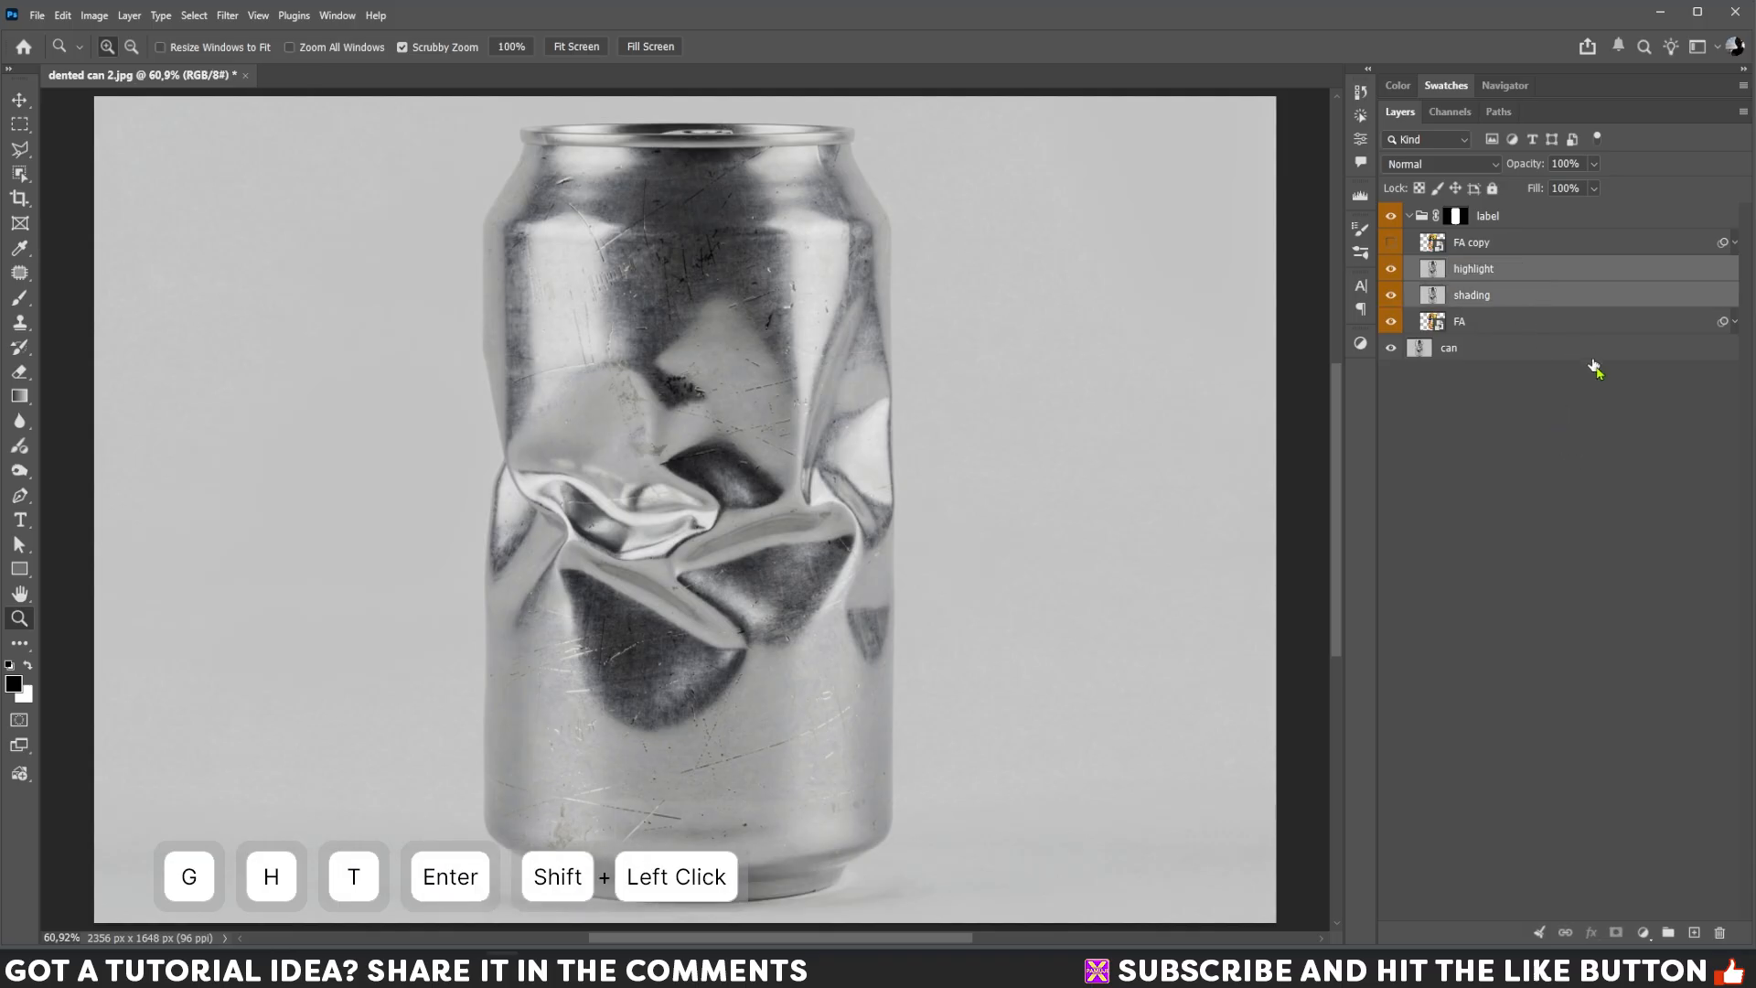
key(ctrl+alt+g)
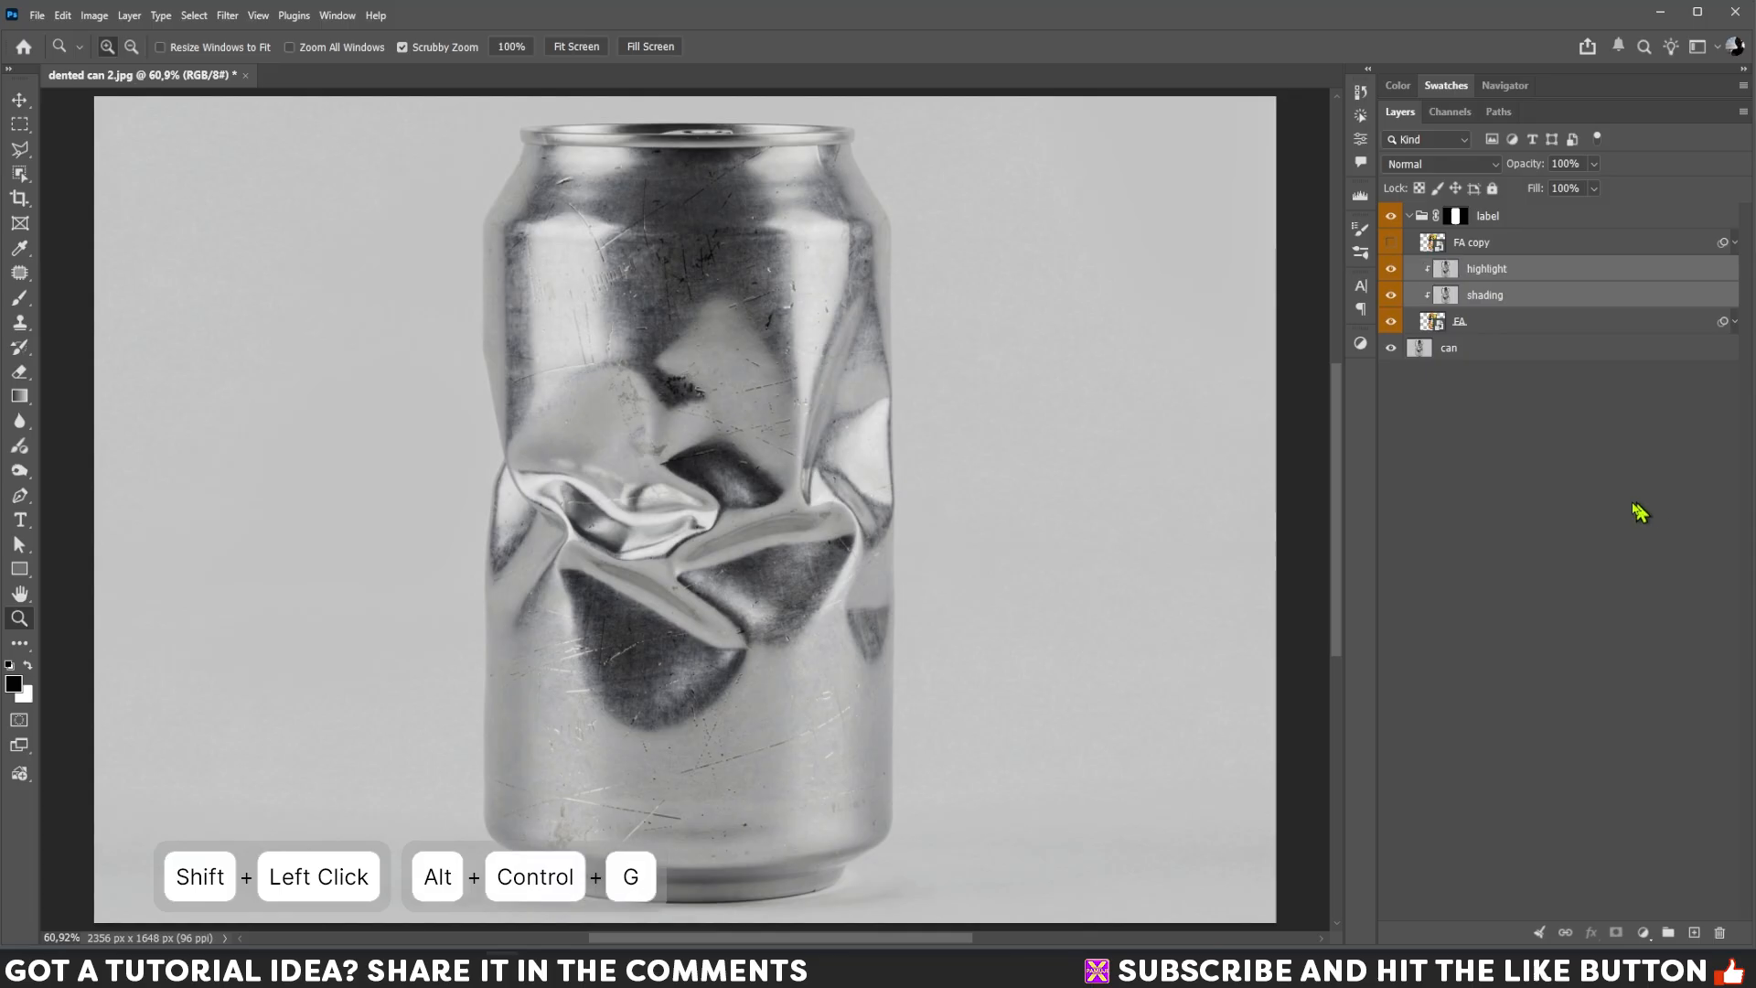
click(1392, 271)
Set the shading layer to Multiply and split its Blend If white point for the current layer to 14 / 255, comparing the result.
click(1556, 297)
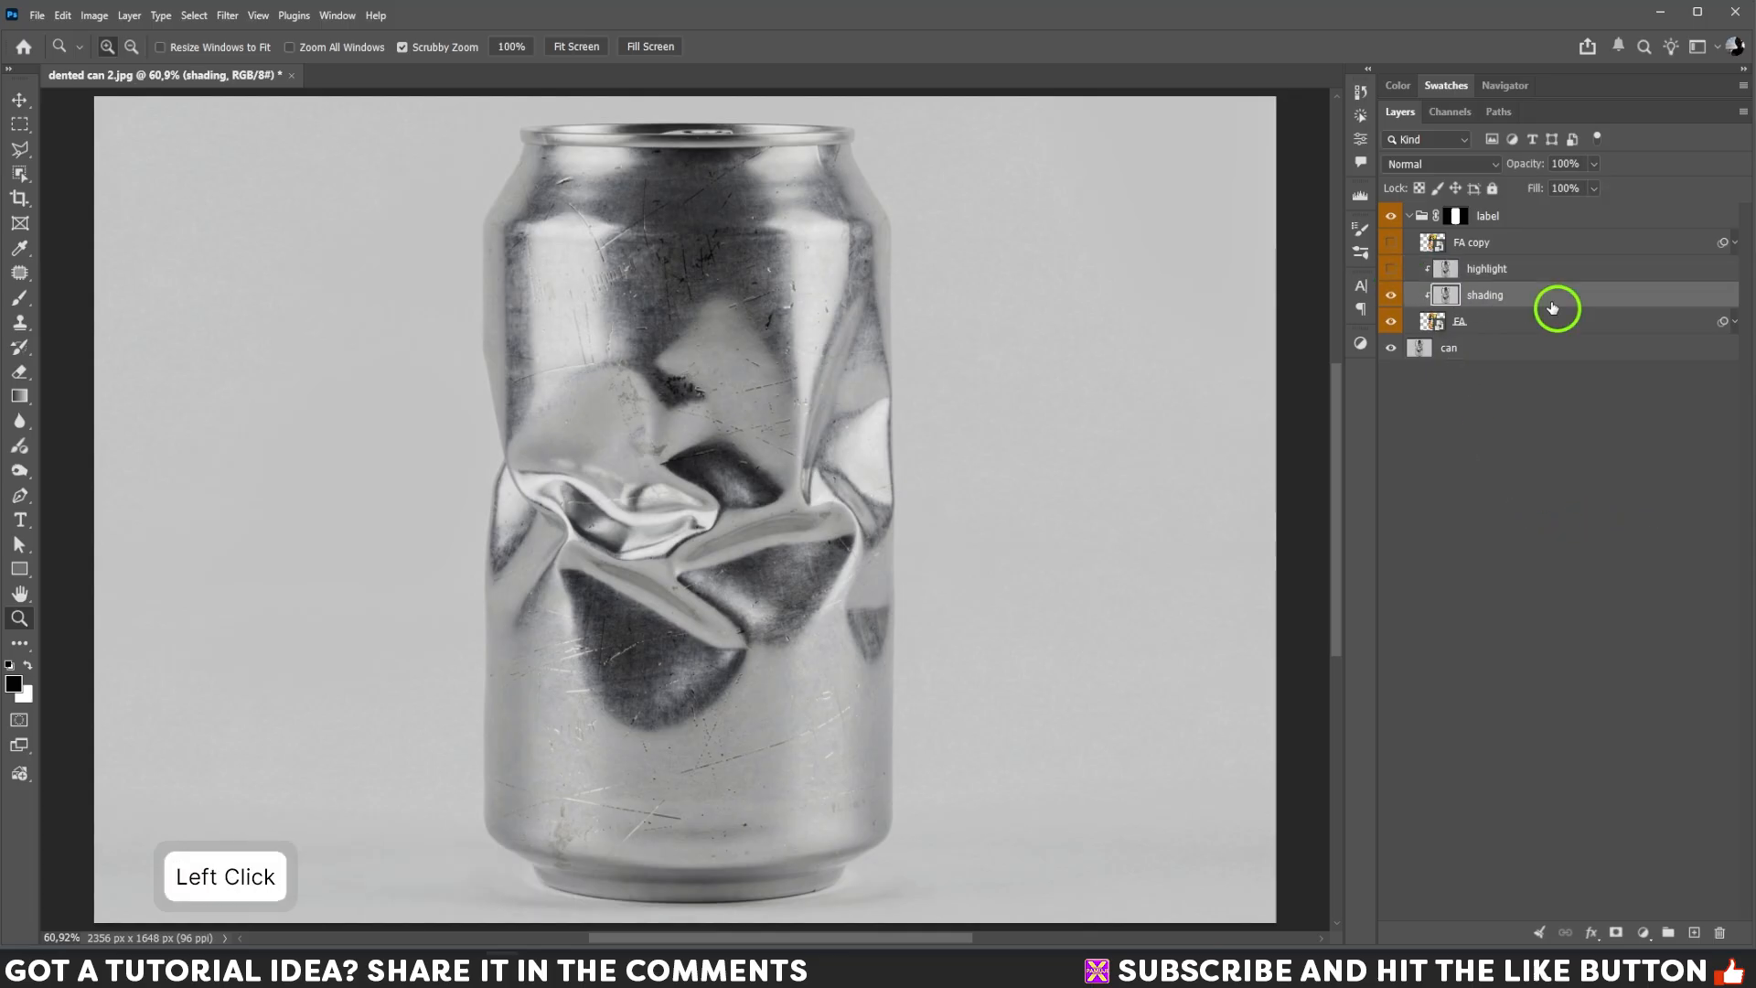
click(1446, 165)
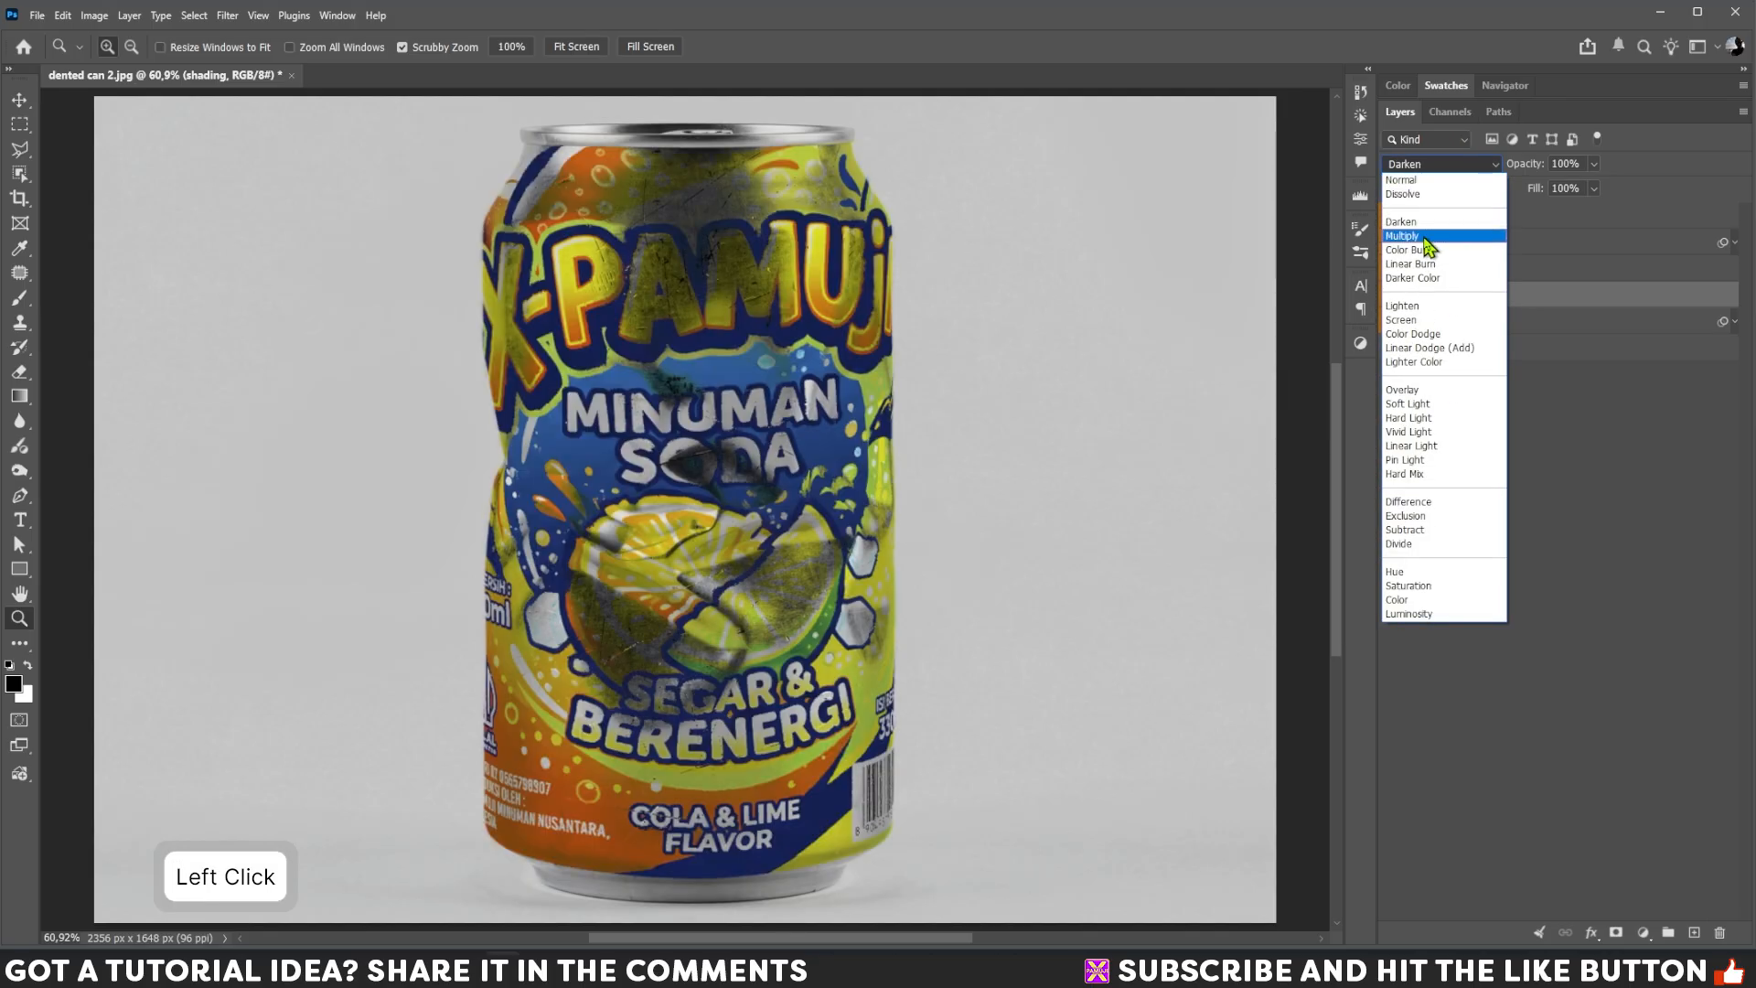
click(1428, 234)
double_click(1620, 302)
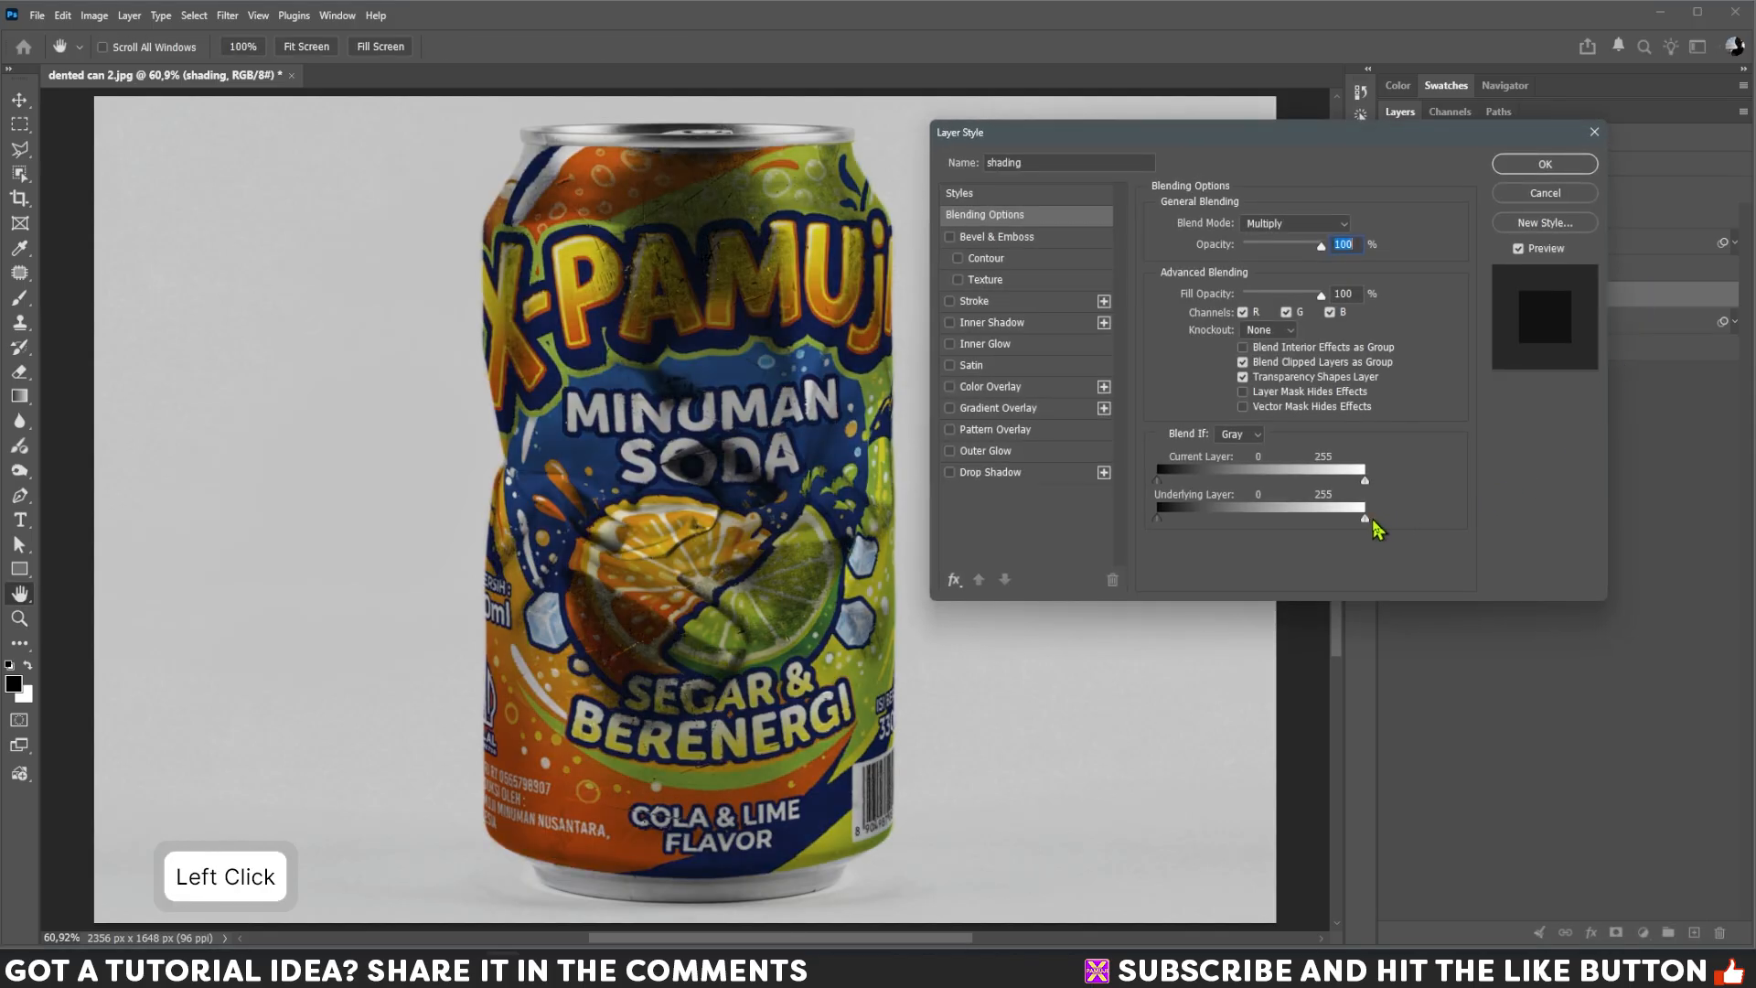
mouse_move(1365, 481)
mouse_down()
mouse_move(1149, 497)
mouse_move(1168, 489)
mouse_up()
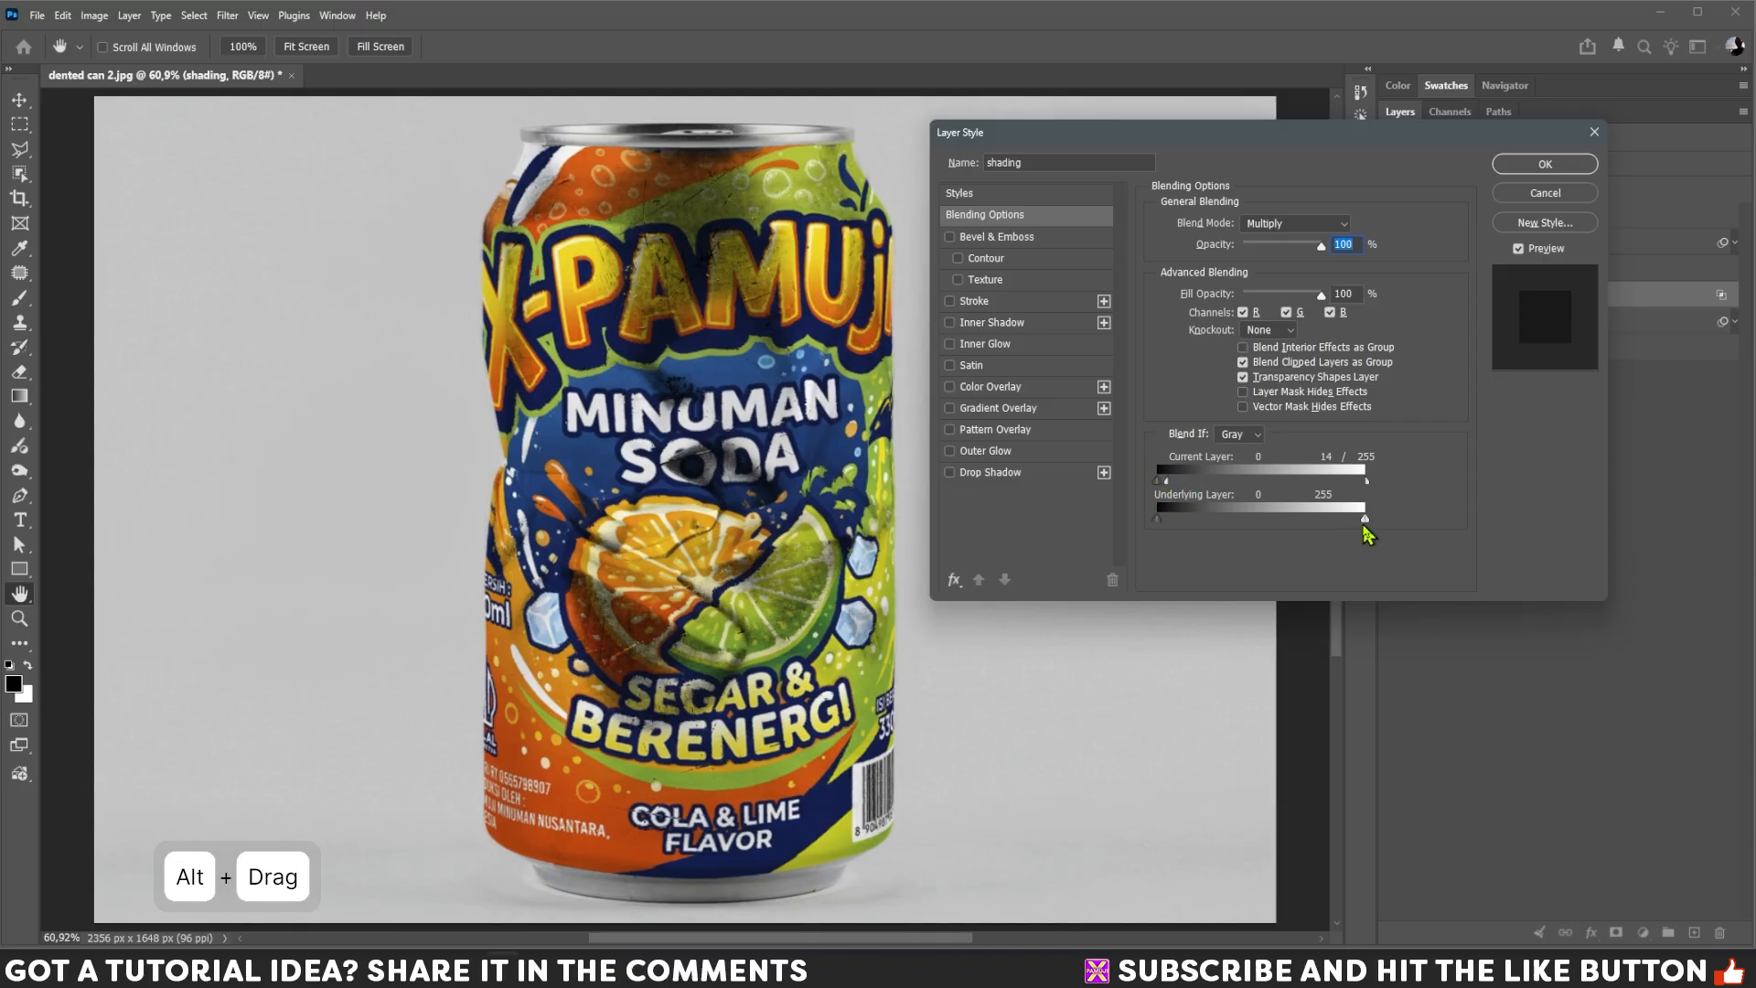
click(1543, 168)
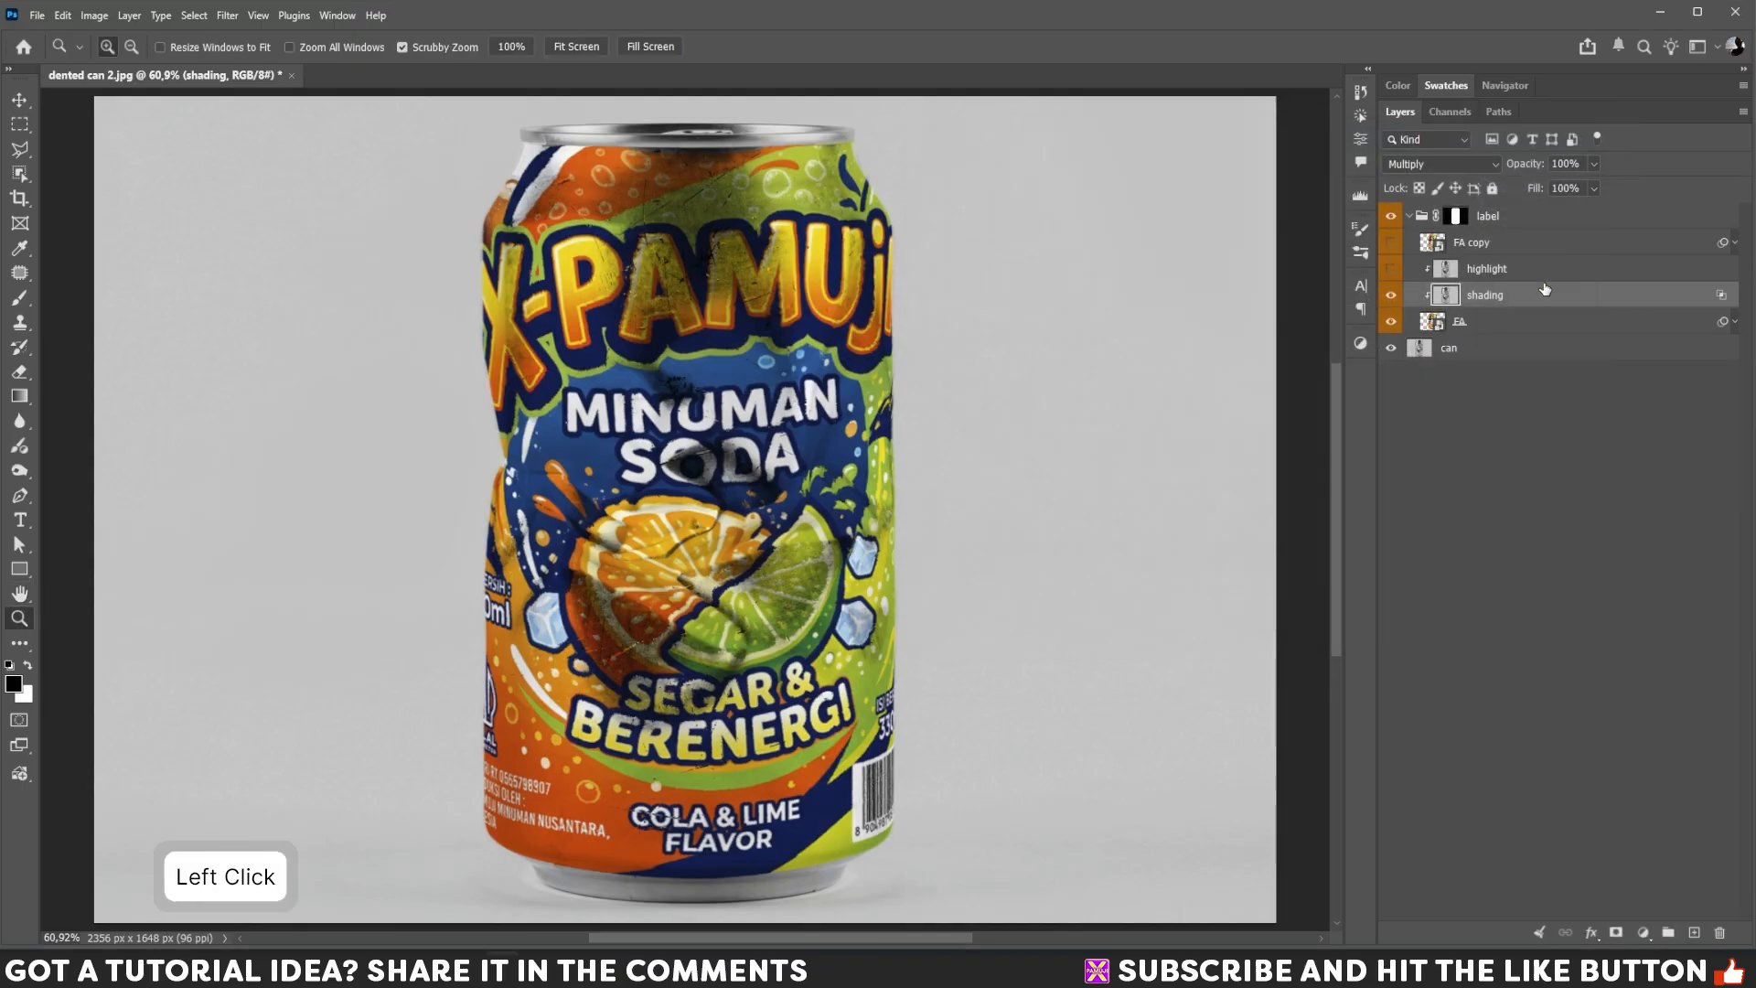
click(1392, 295)
click(1391, 295)
Make the highlight layer visible and set its blend mode to Screen.
click(1546, 270)
click(1503, 300)
click(1519, 272)
alt+click(1391, 268)
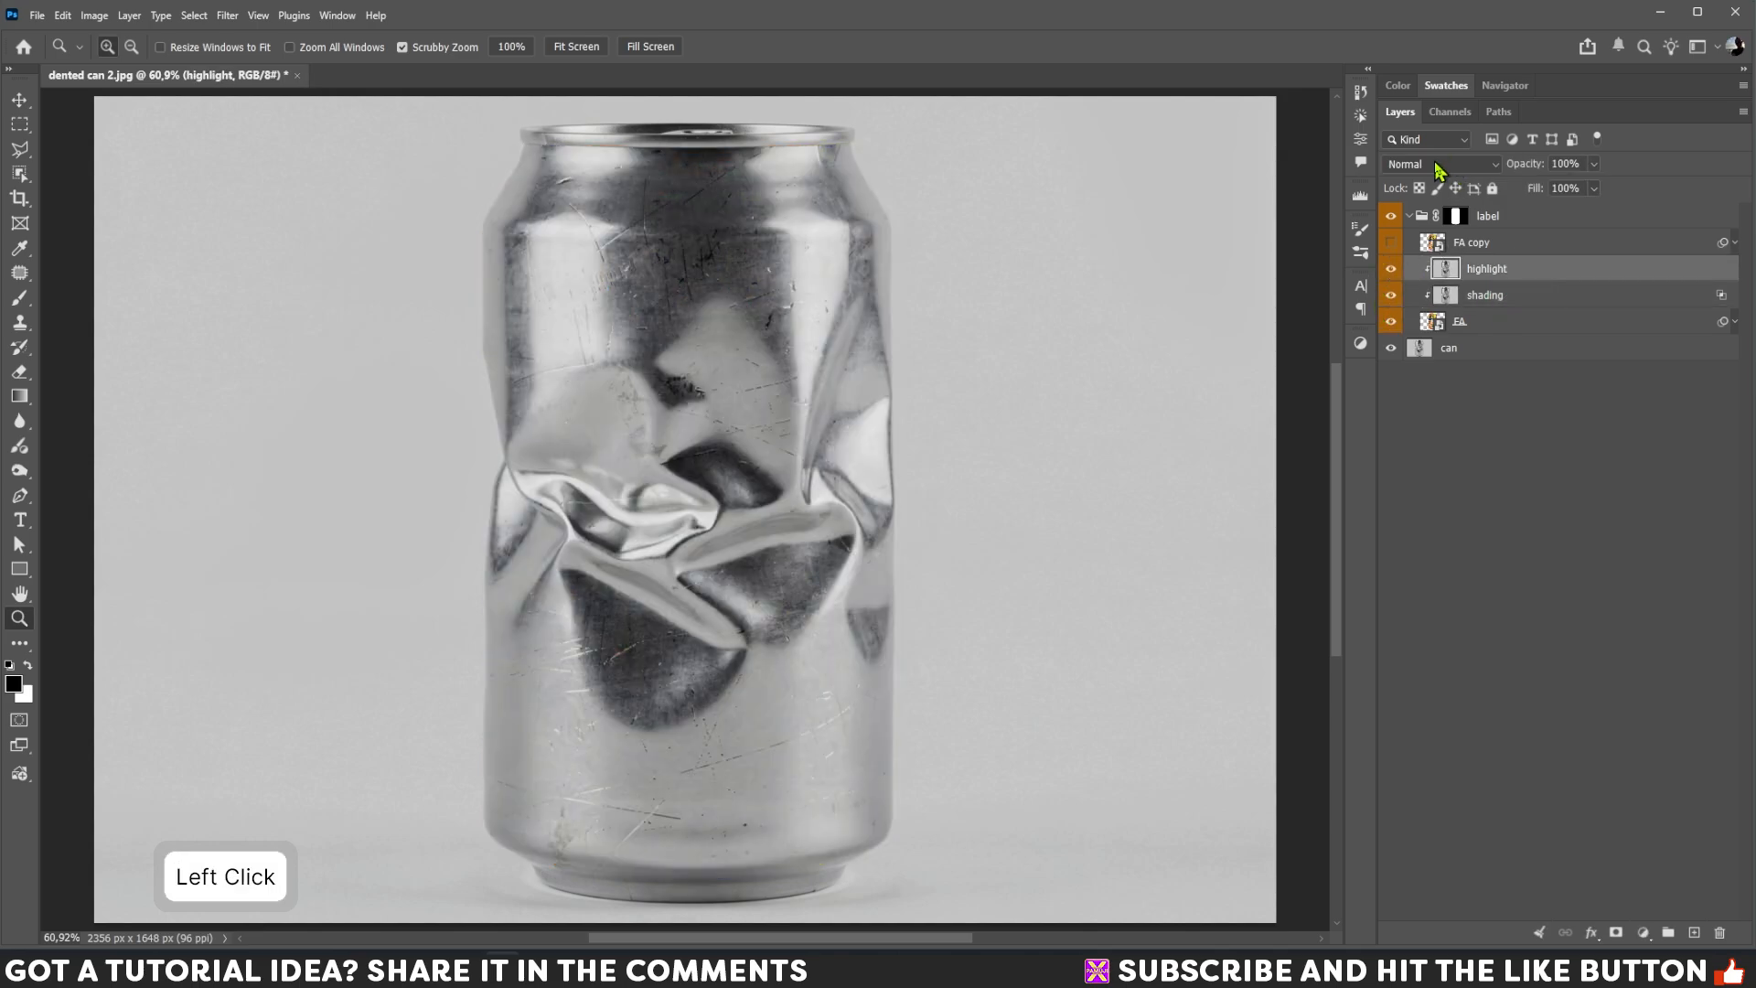
click(1438, 167)
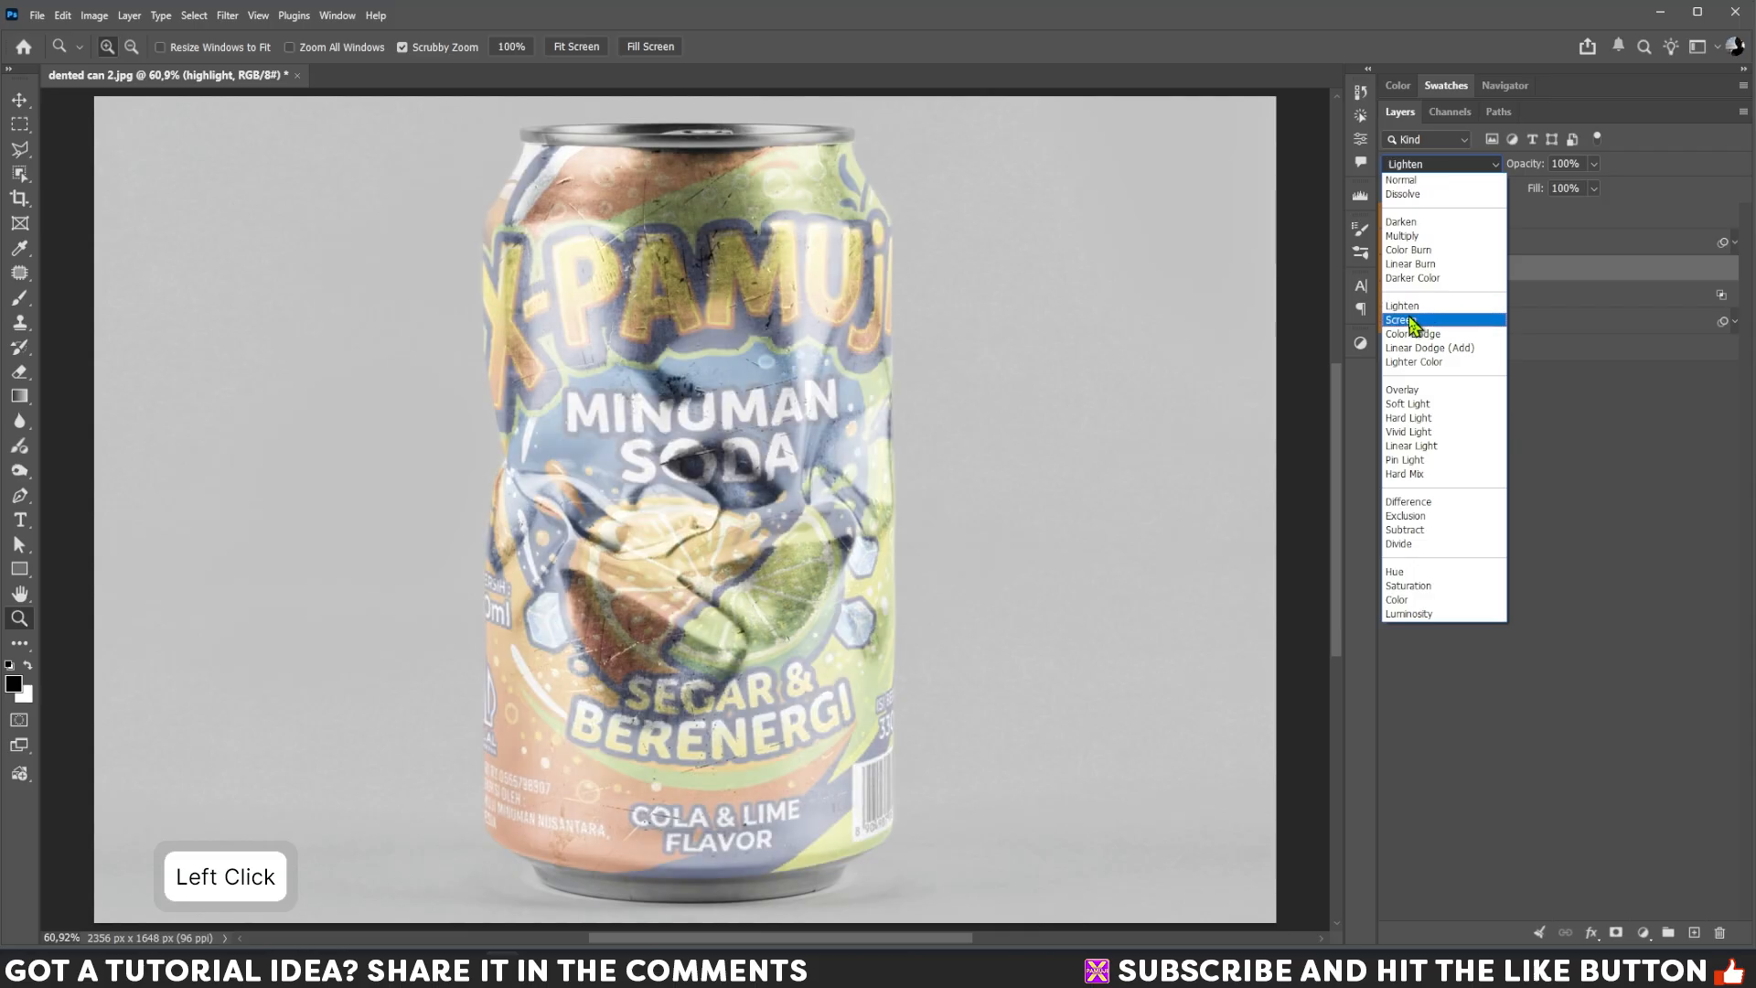
click(1413, 320)
Split the highlight layer's Blend If black point for the current layer to 121 / 231 and lower its opacity to 56%.
double_click(1572, 278)
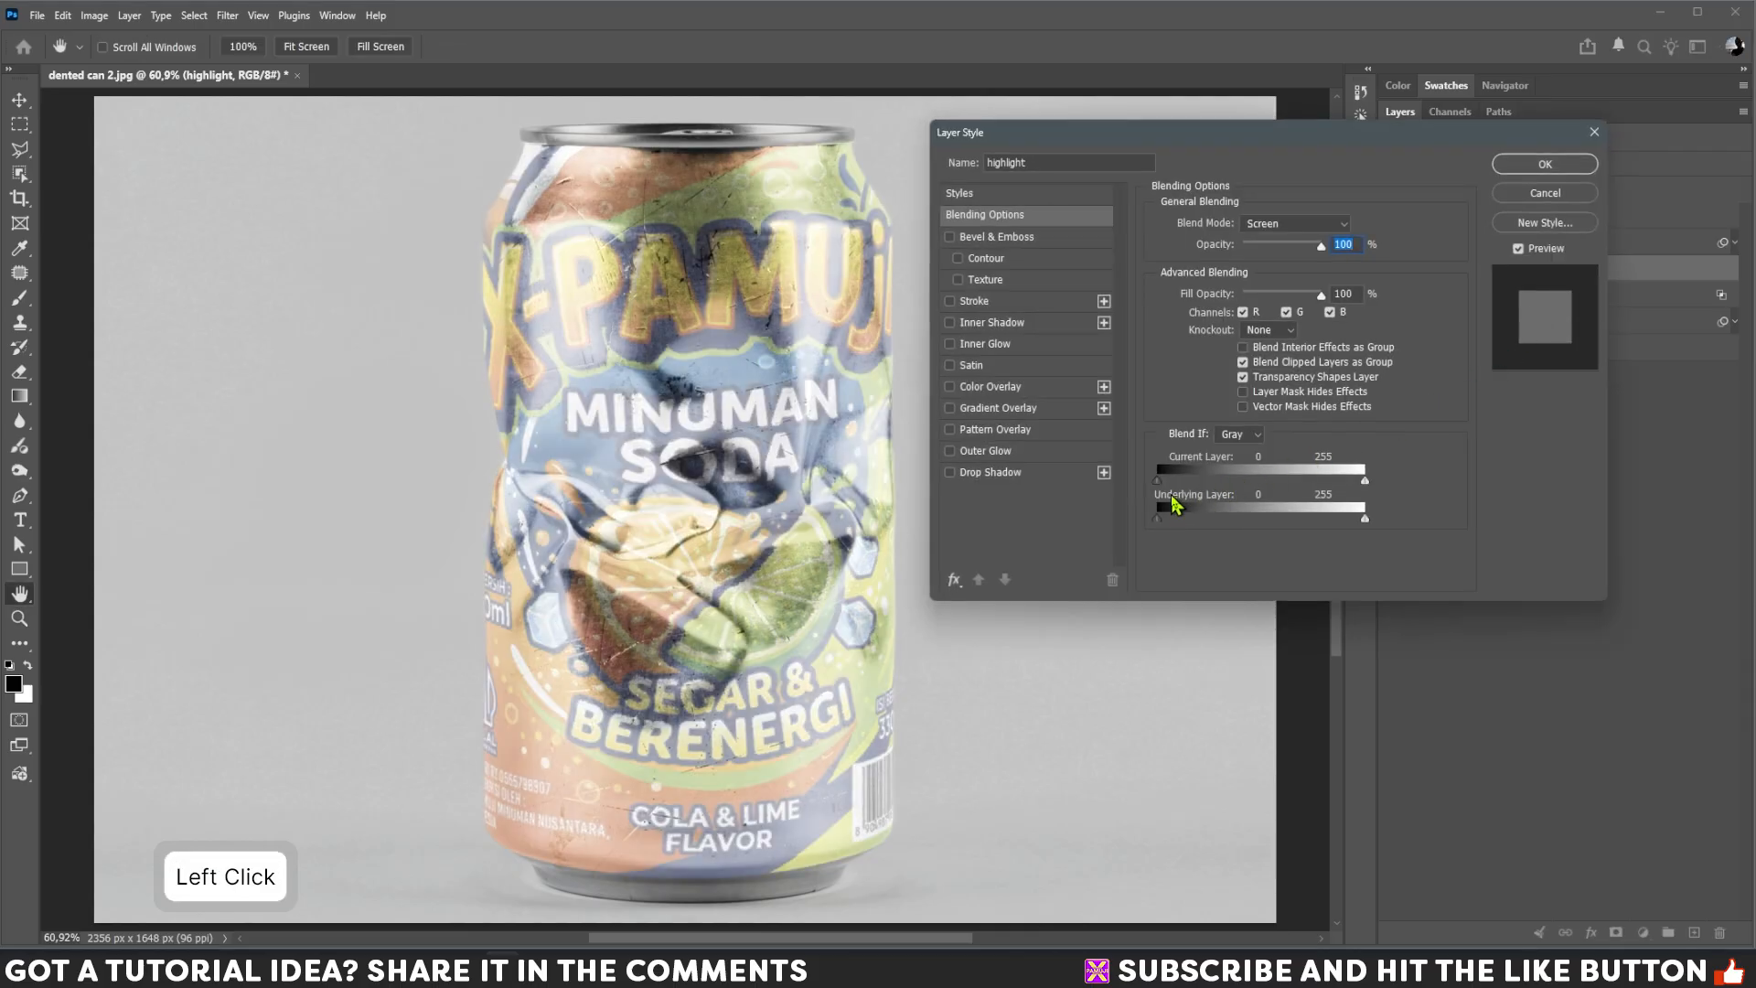
drag(1158, 480, 1347, 485)
drag(1160, 482, 1262, 485)
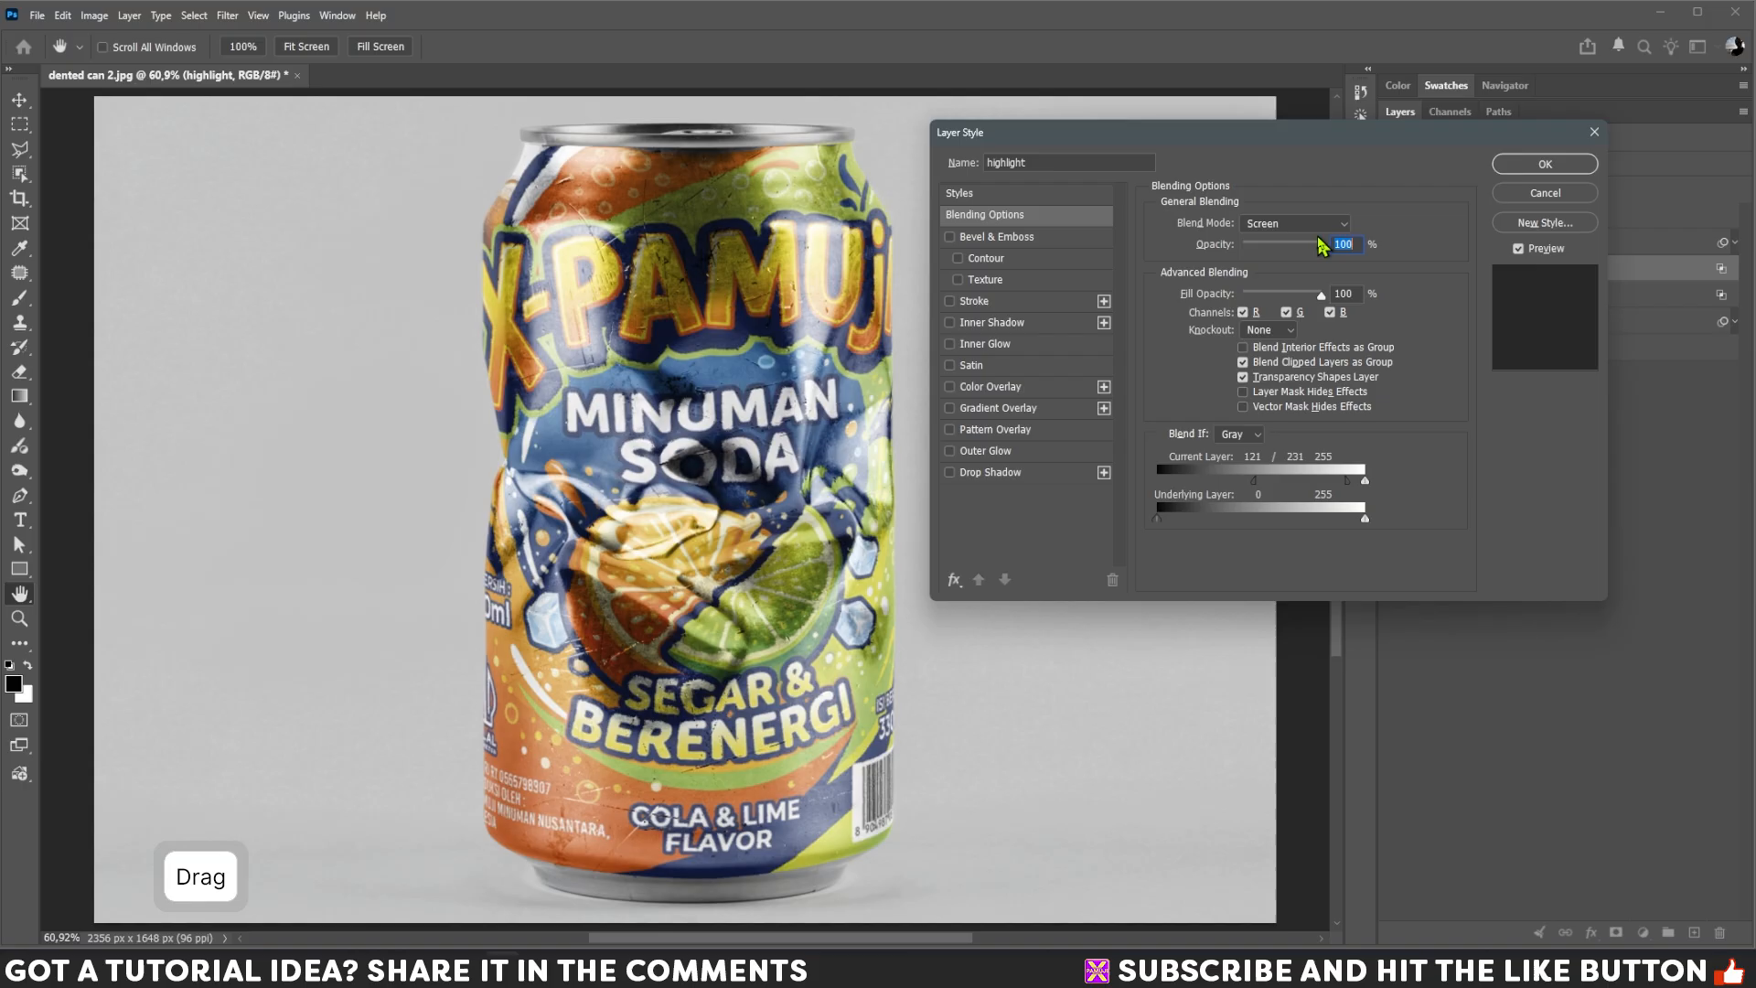
drag(1321, 247, 1290, 264)
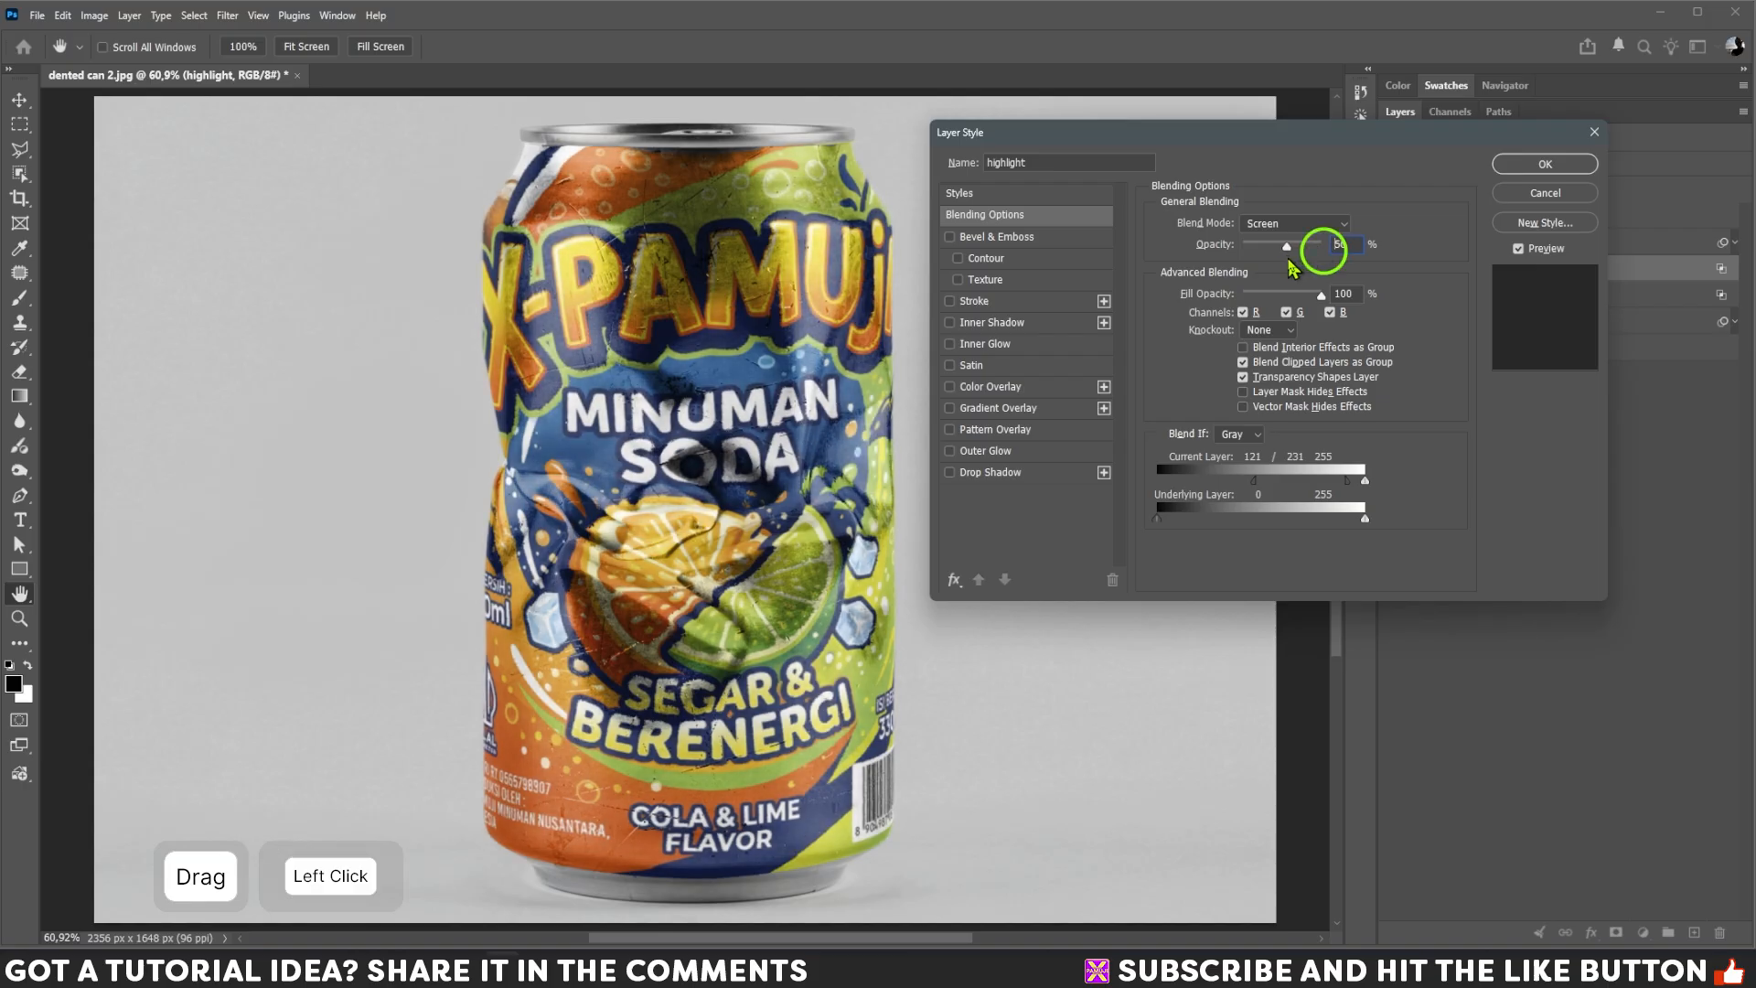
click(1546, 174)
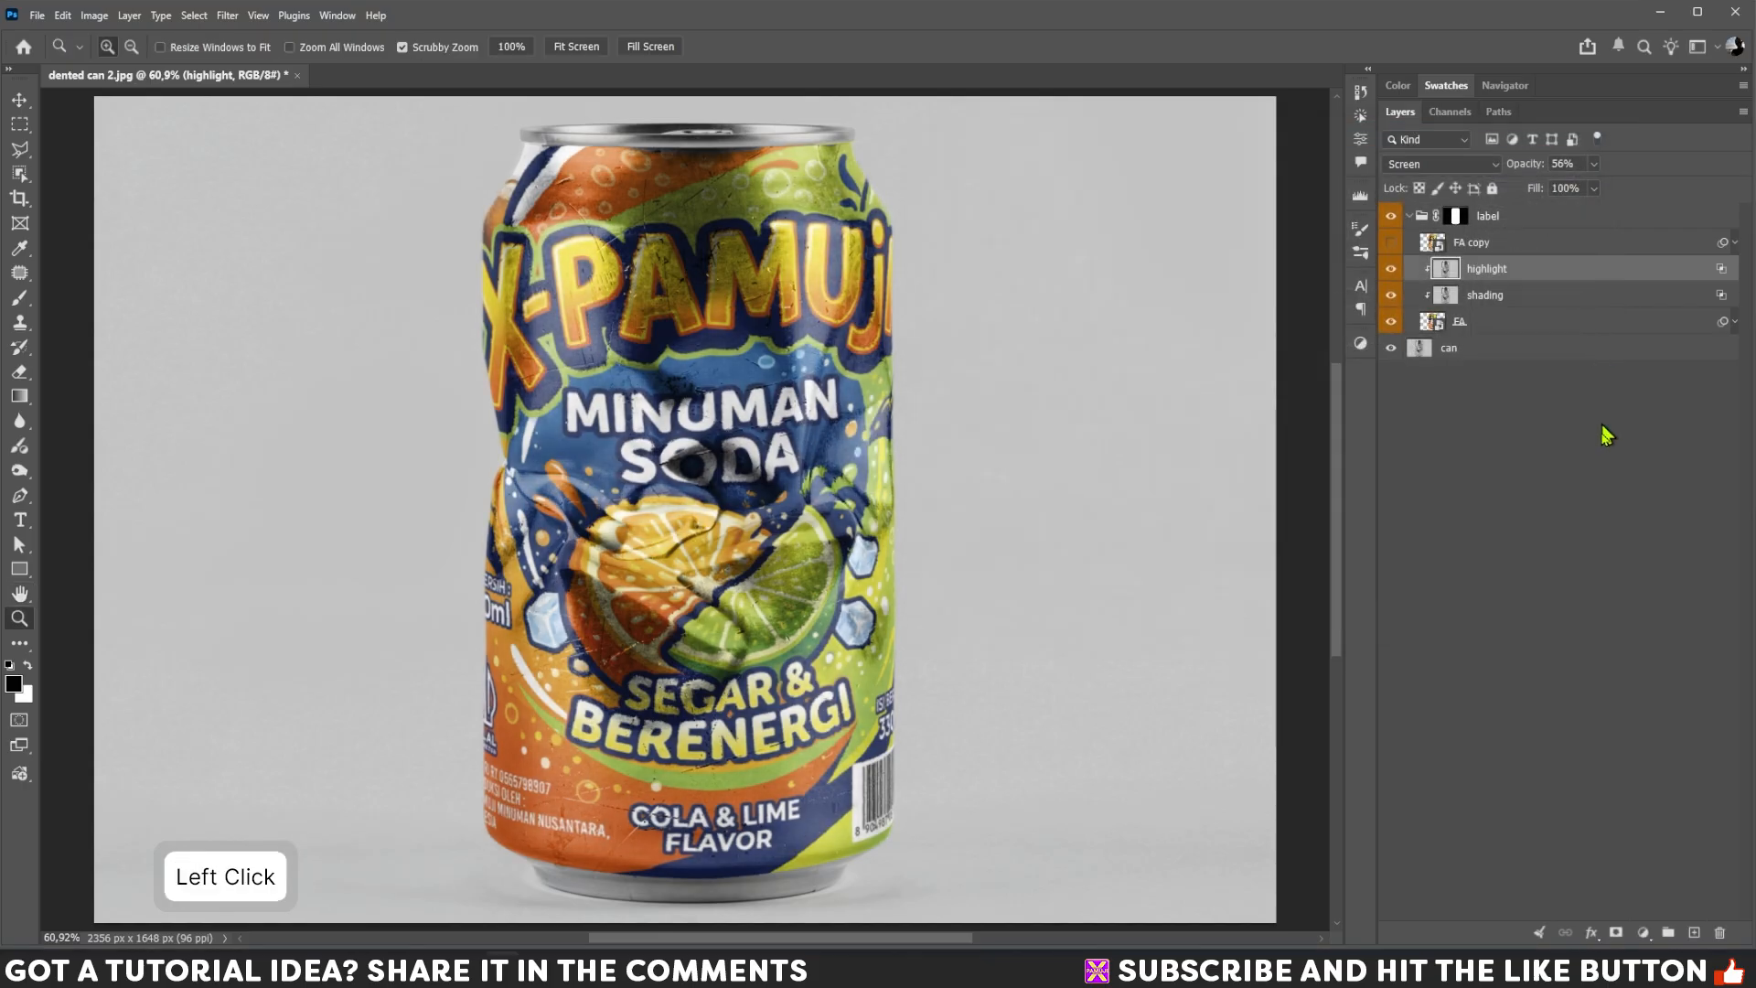
Show the FA copy layer, clip it to the layers below and set its blend mode to Color.
click(1497, 249)
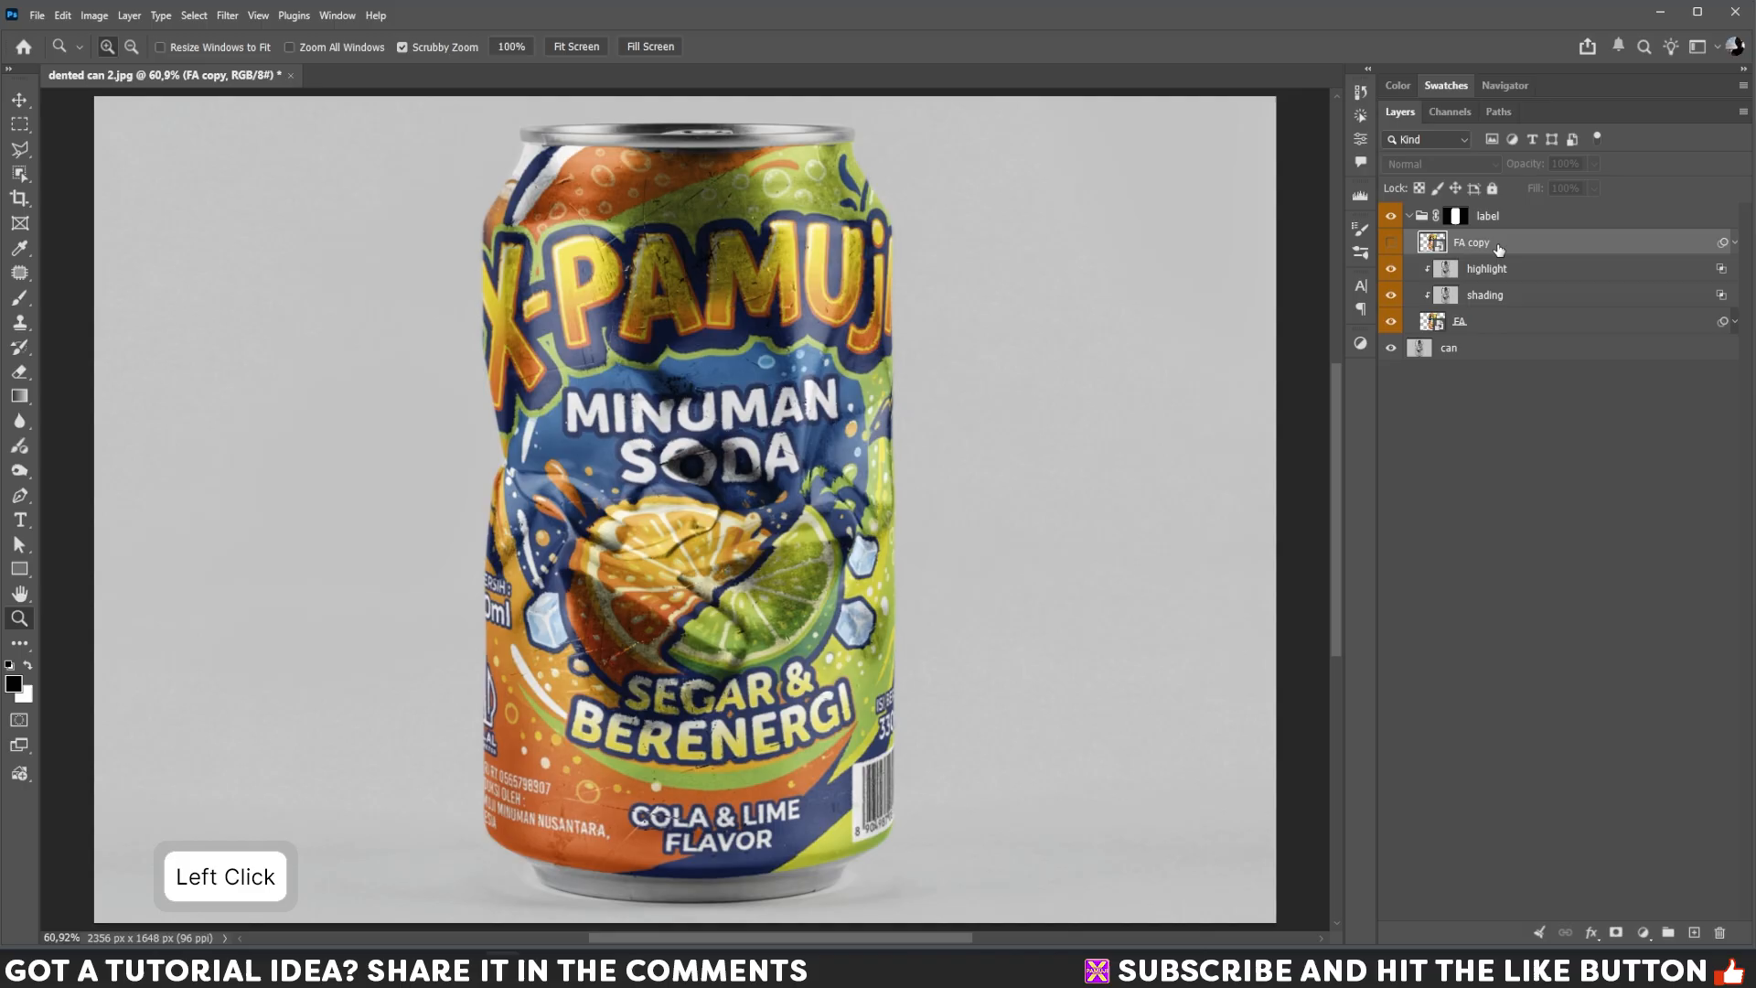
click(1391, 243)
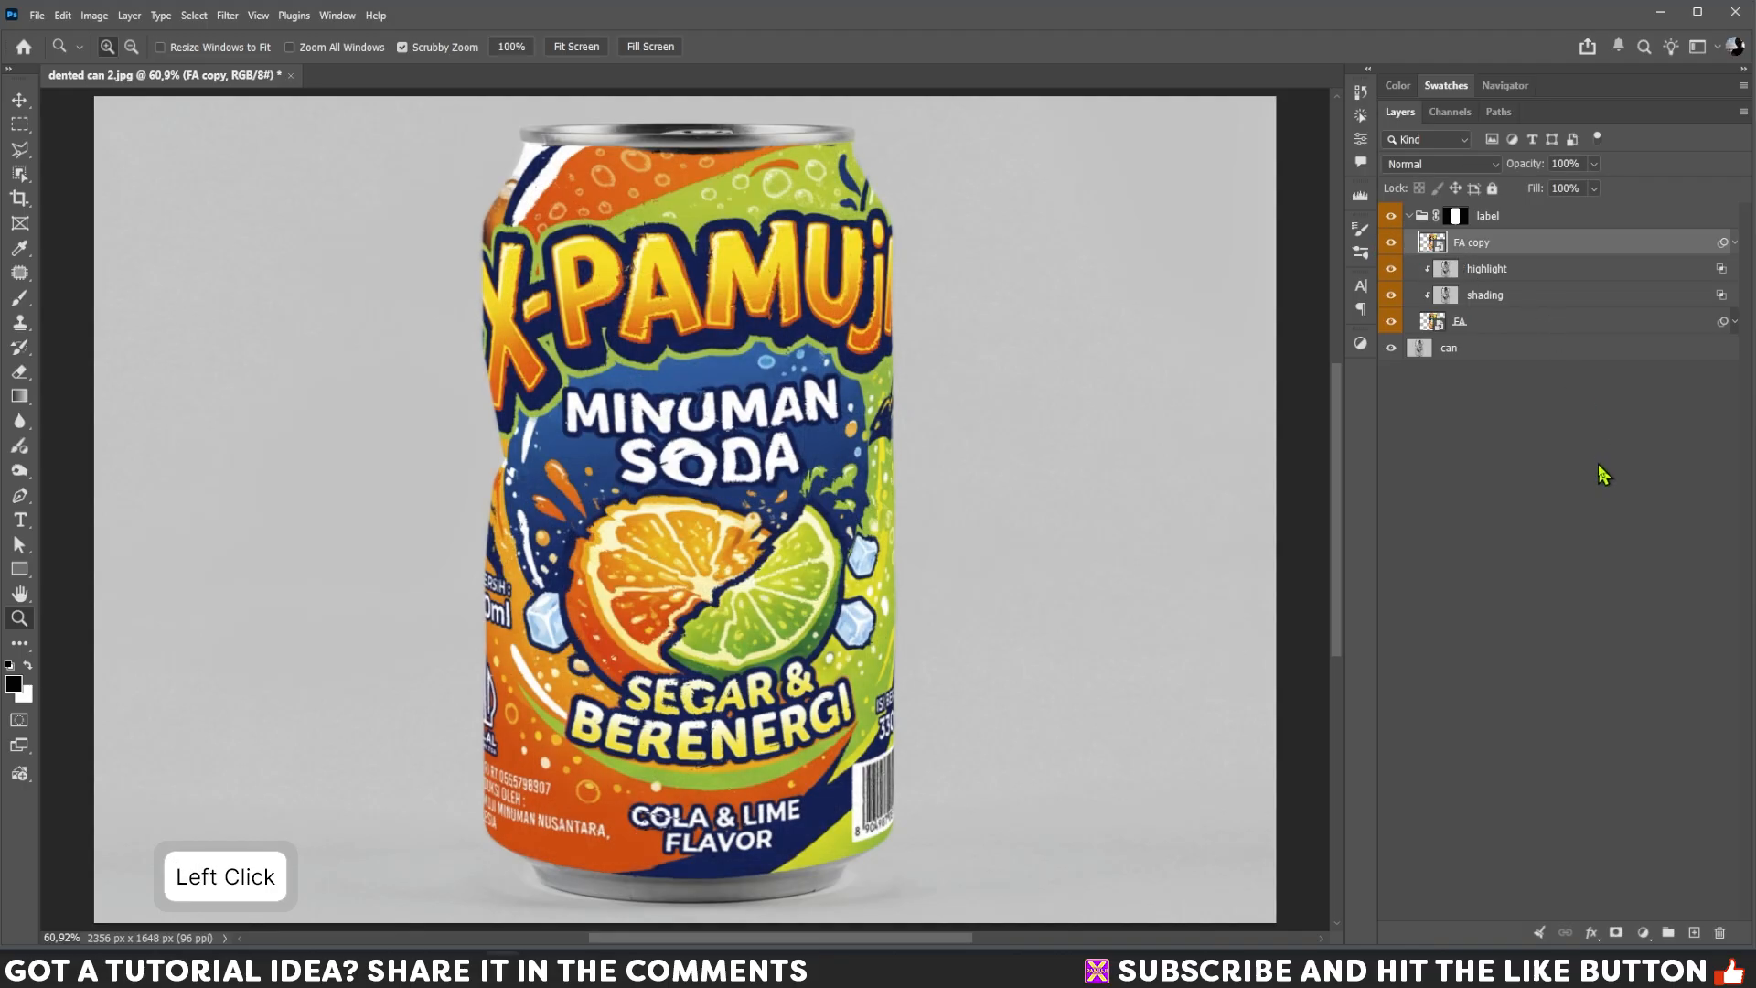
key(ctrl+alt+g)
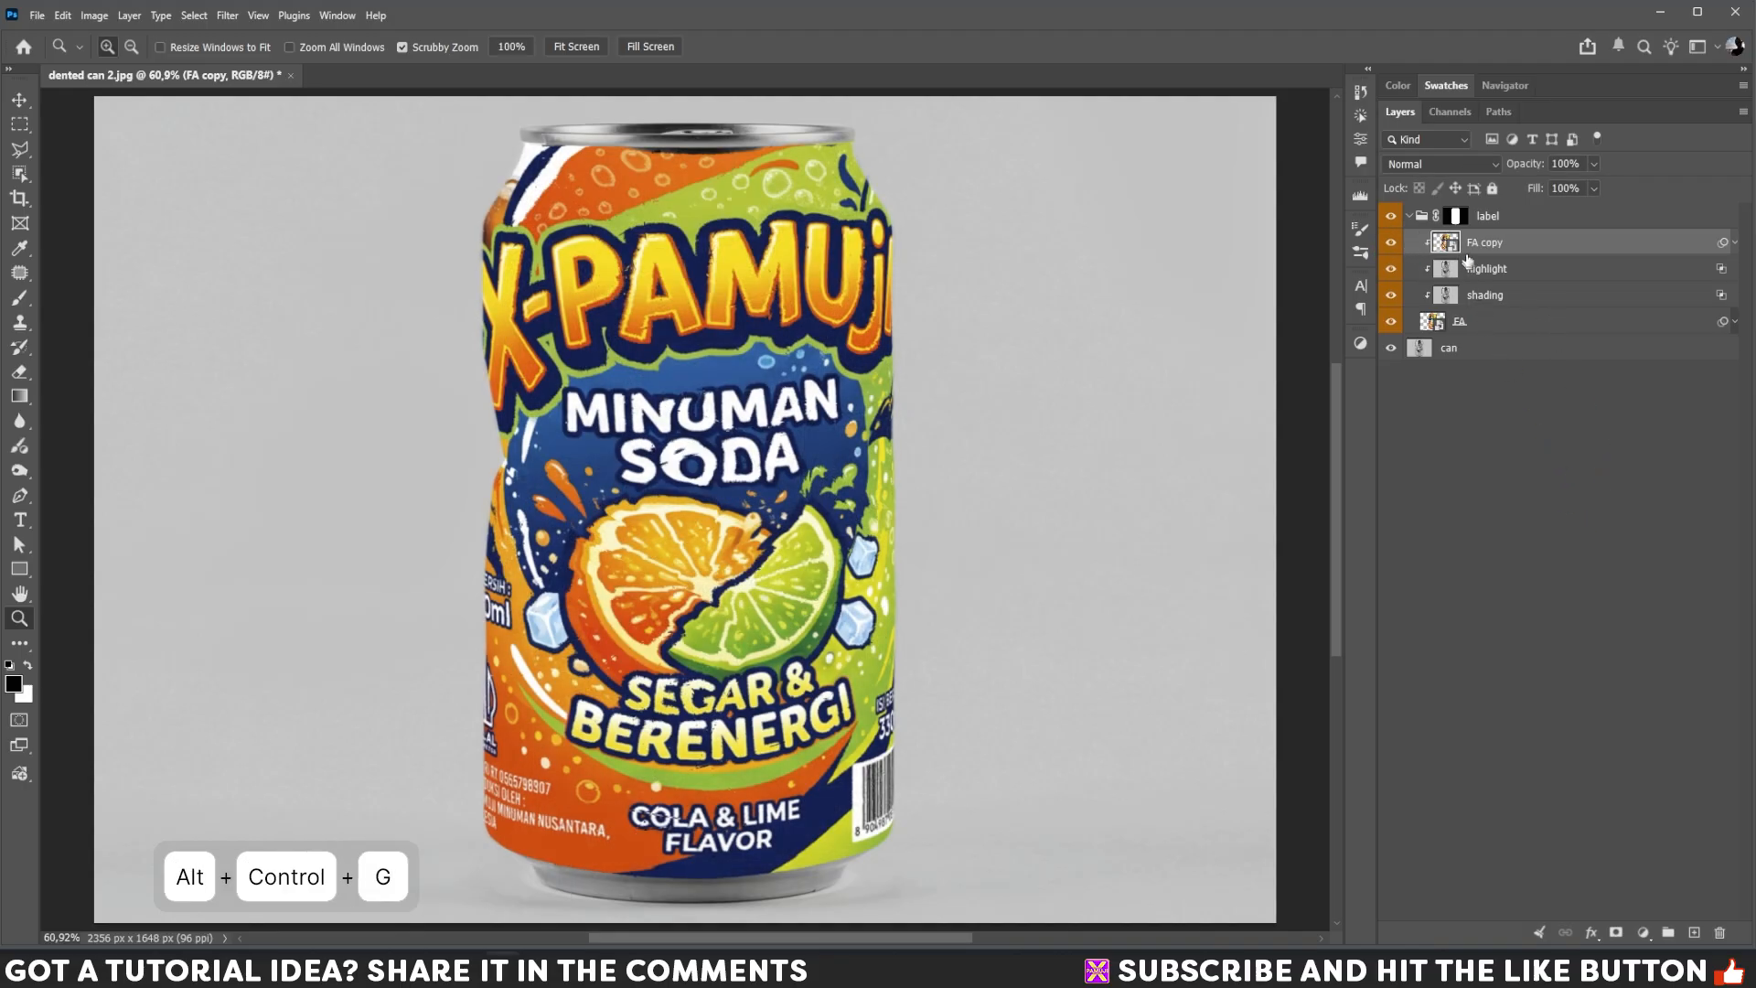
click(1462, 167)
click(1409, 604)
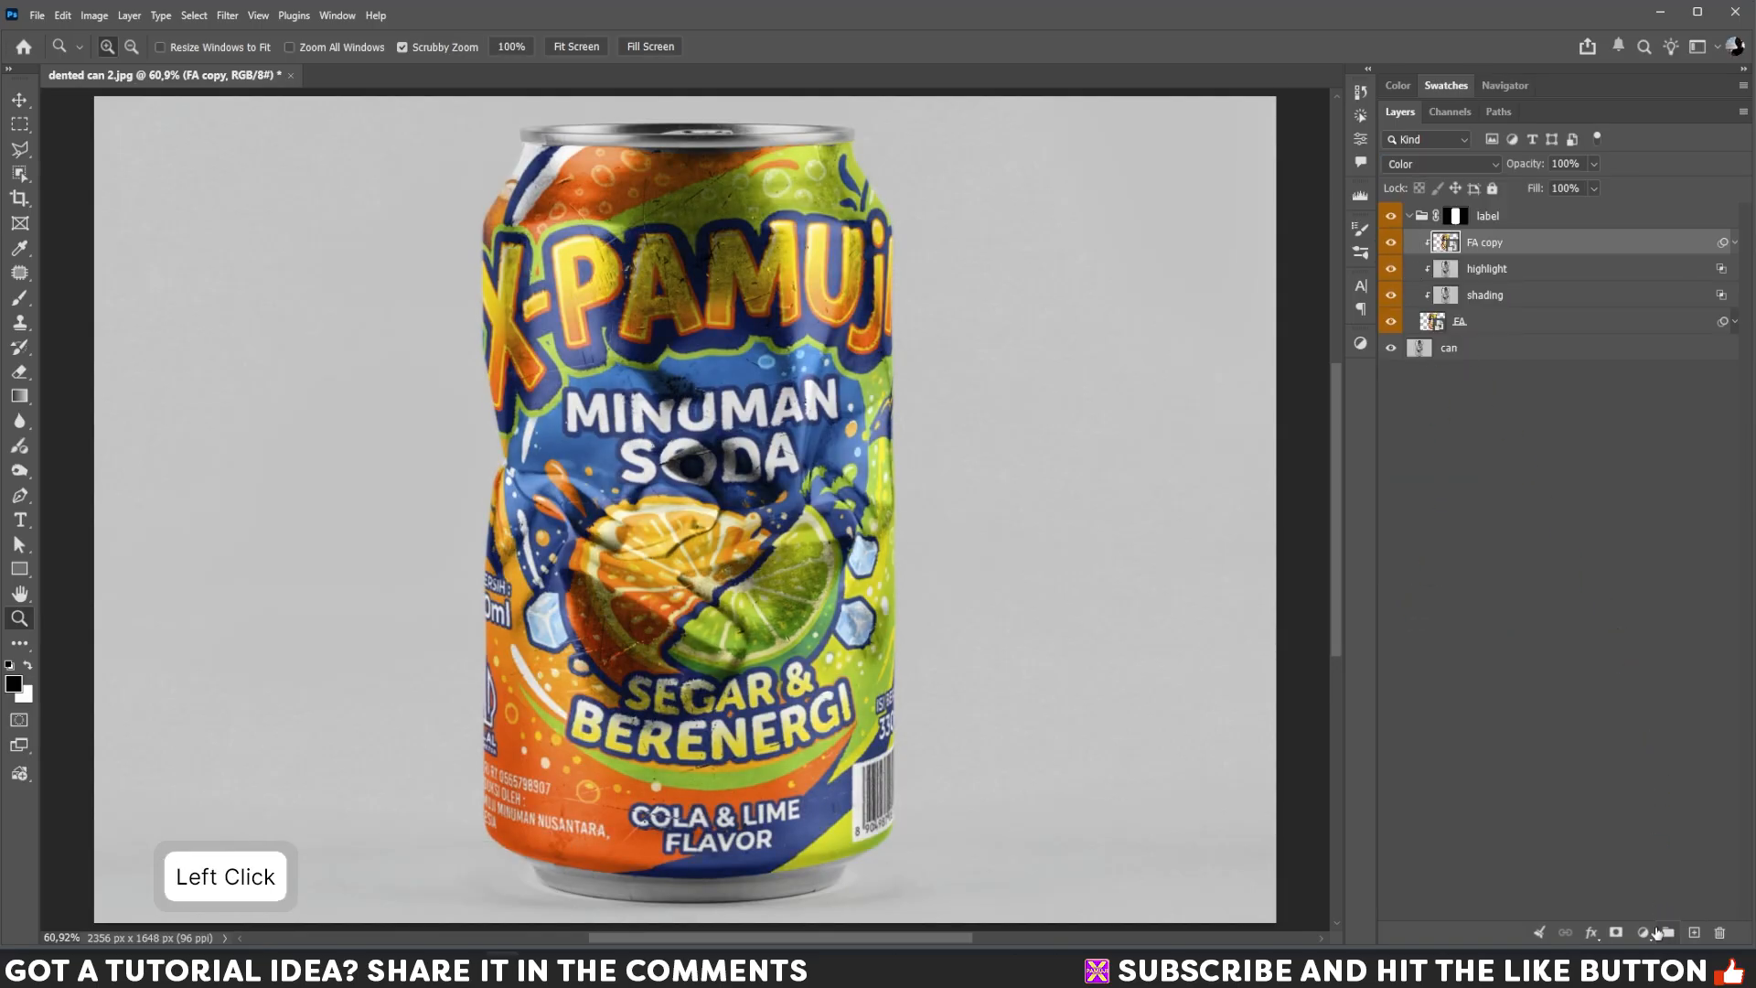
Add a Hue/Saturation adjustment clipped above FA copy and raise its saturation to +27.
click(1643, 934)
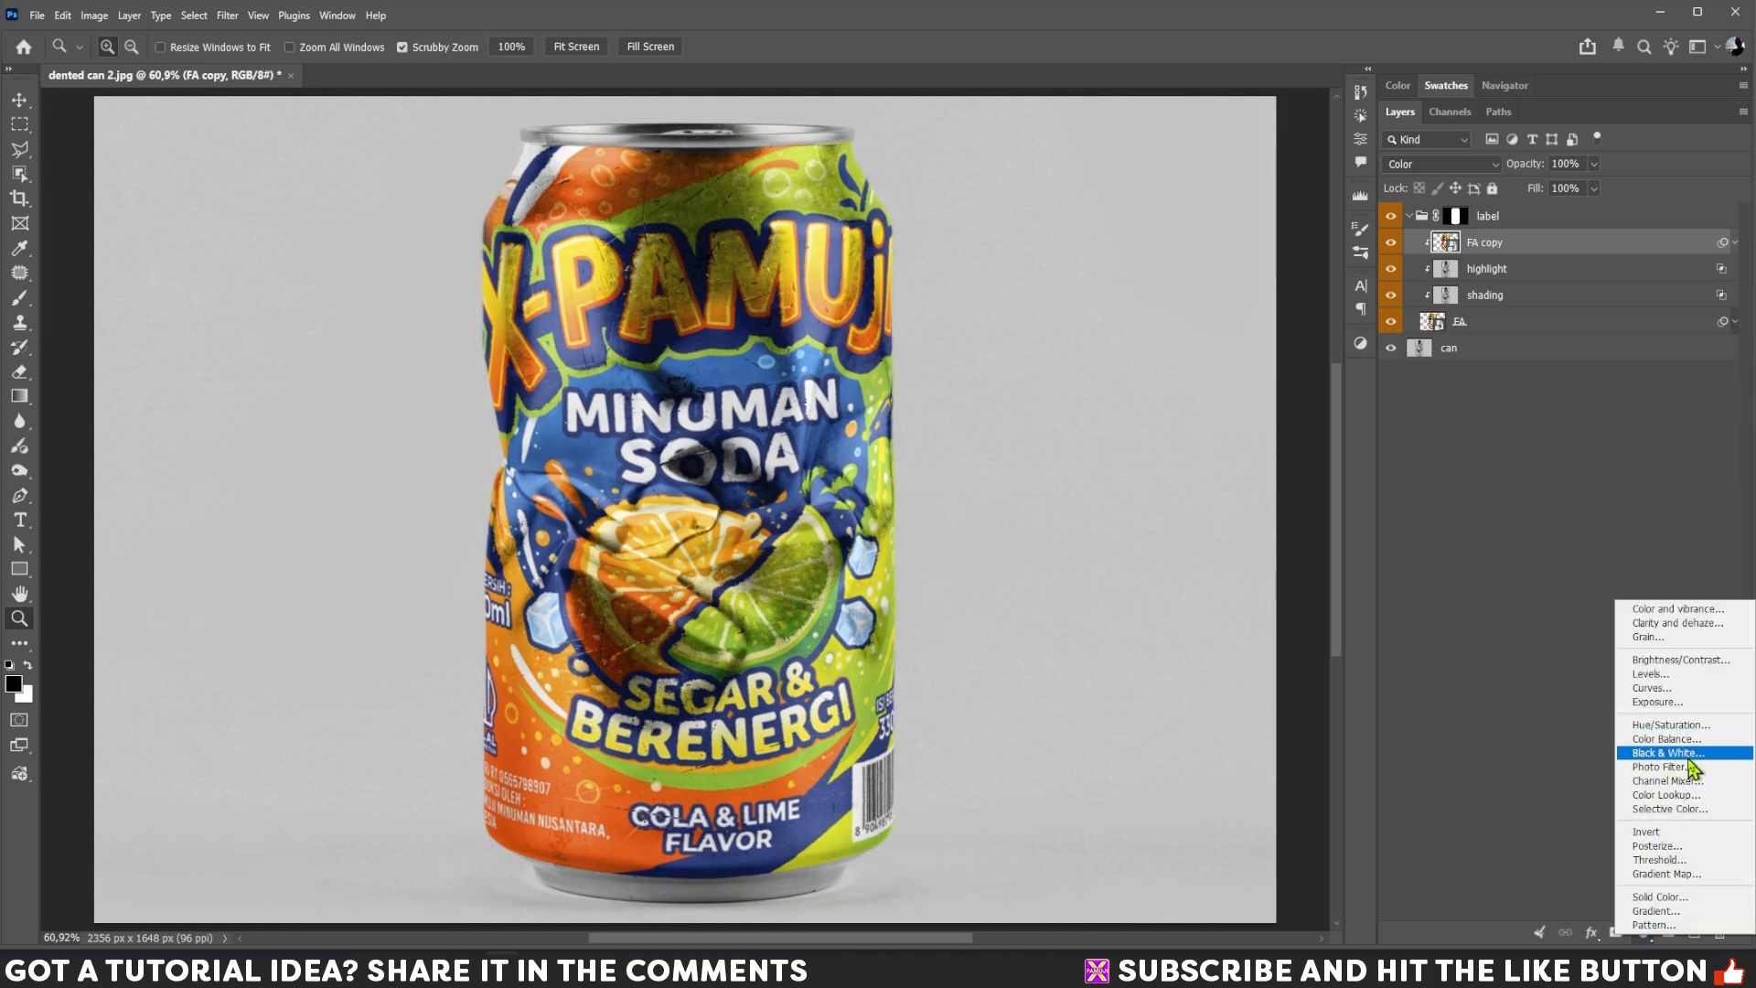
click(1678, 725)
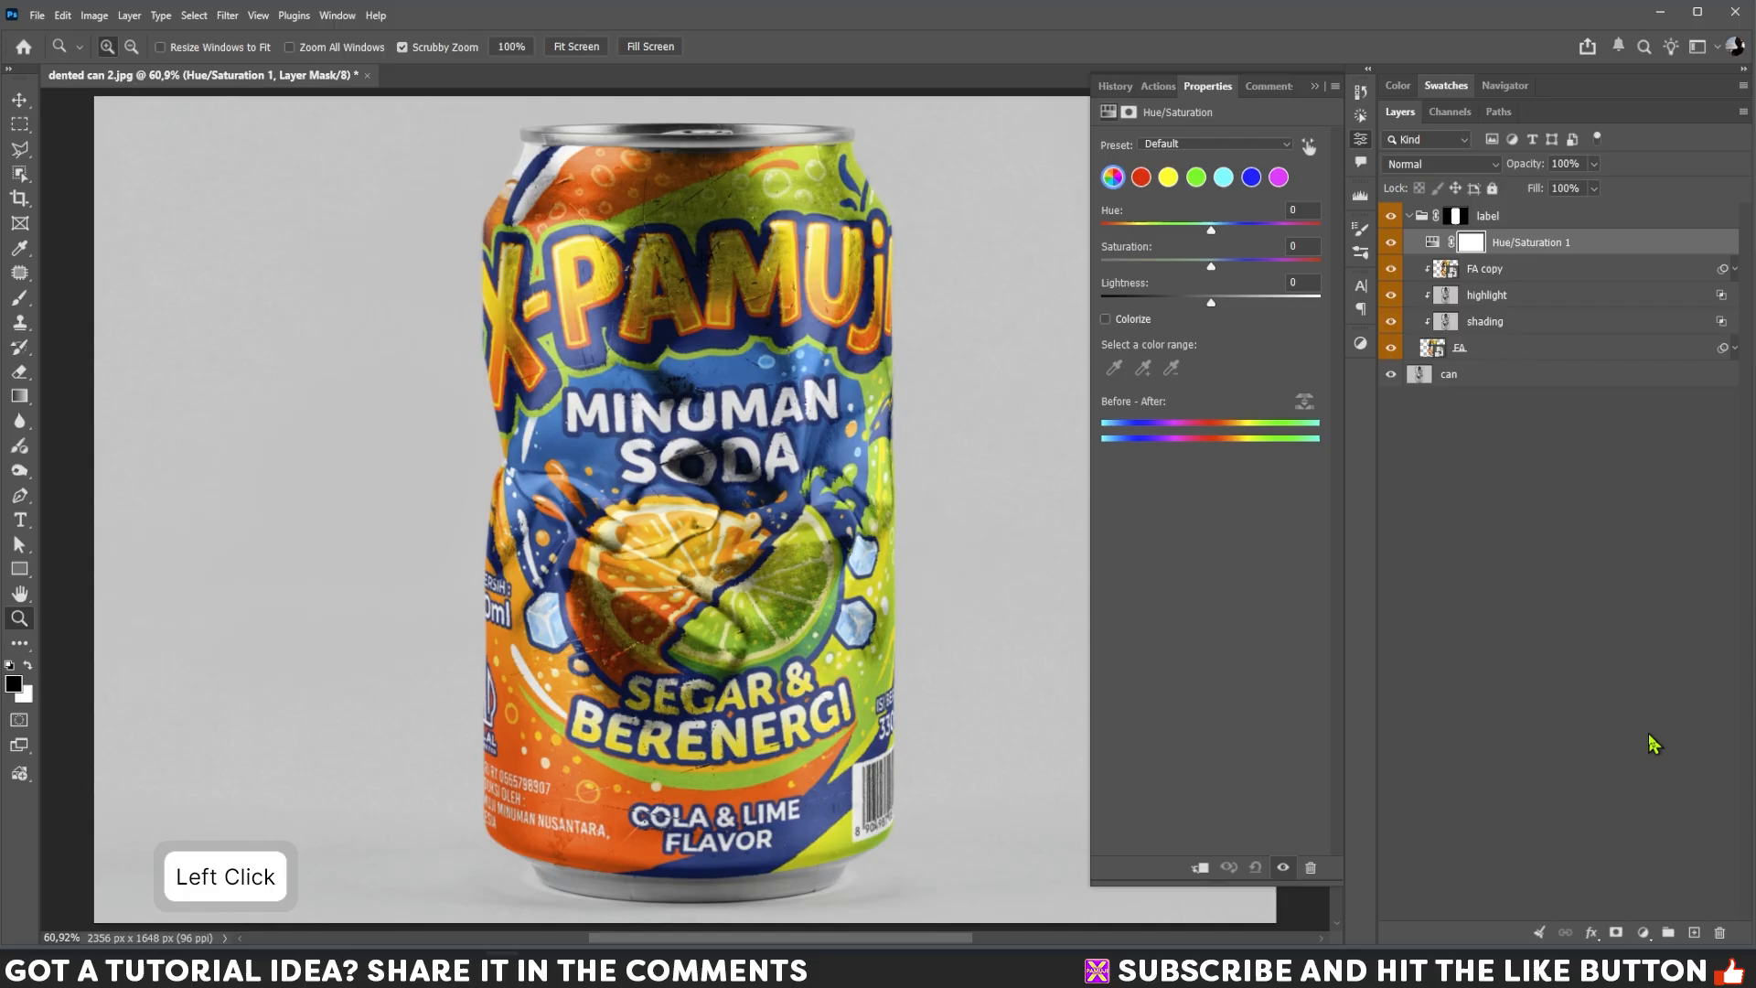
key(ctrl+alt+g)
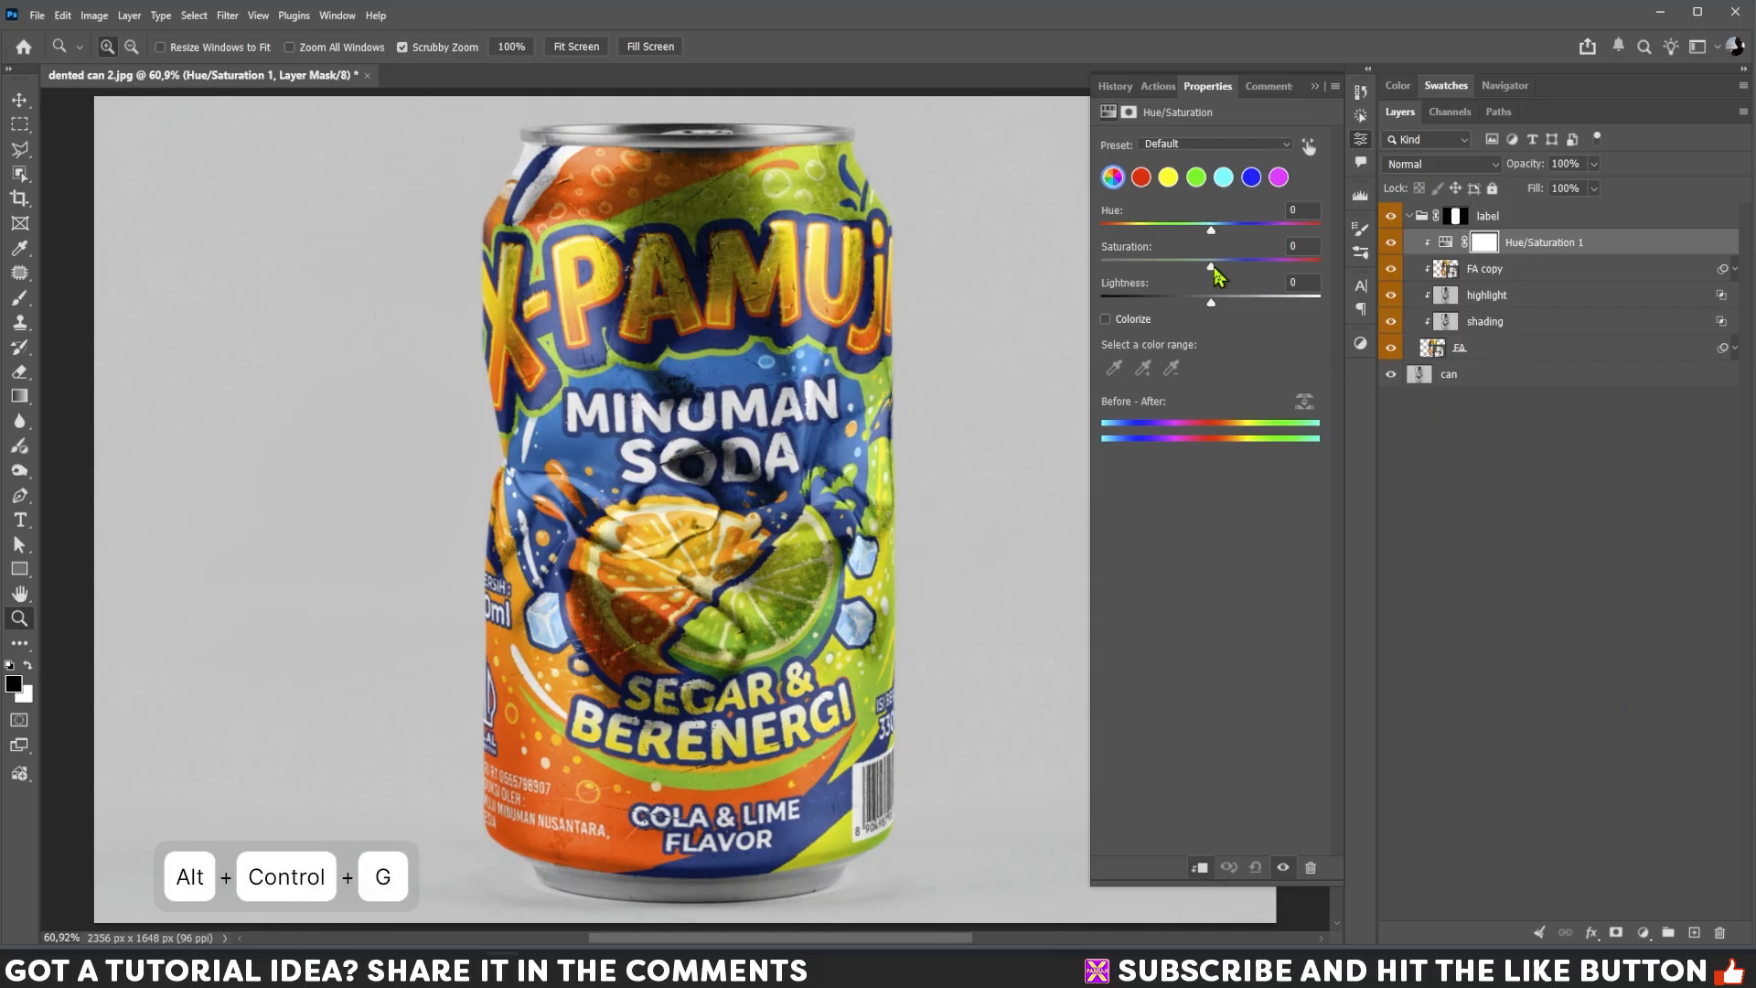
drag(1215, 275, 1244, 287)
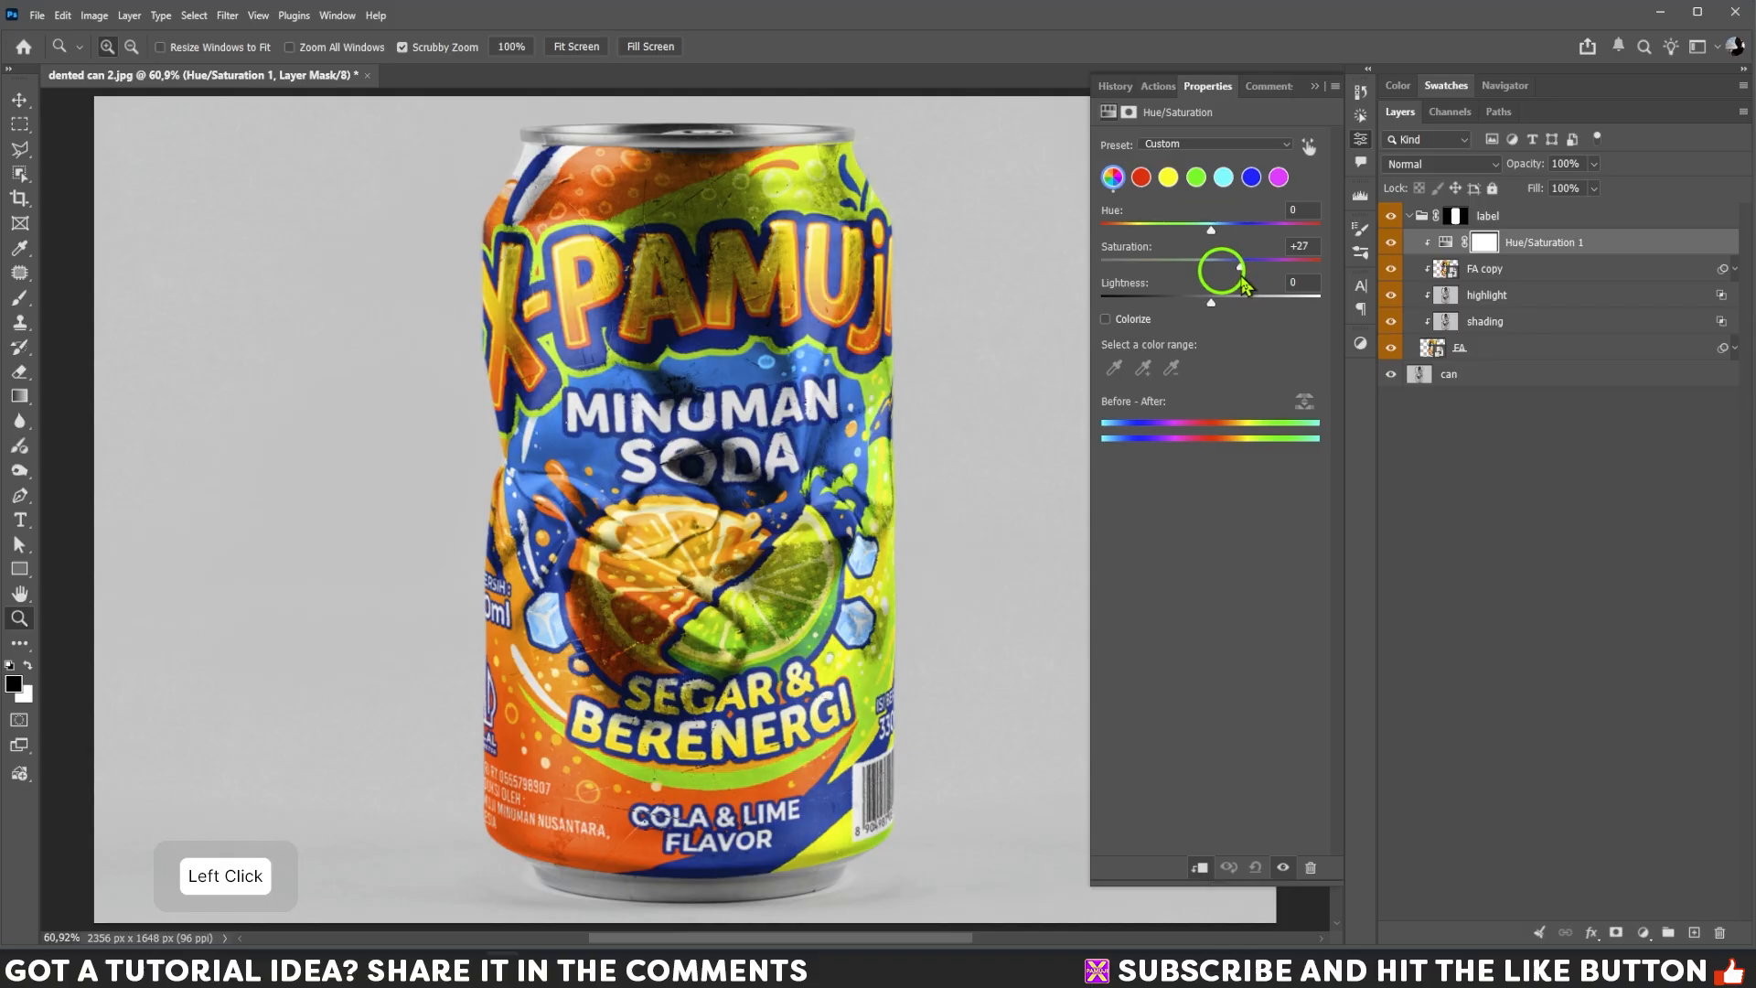
click(1315, 85)
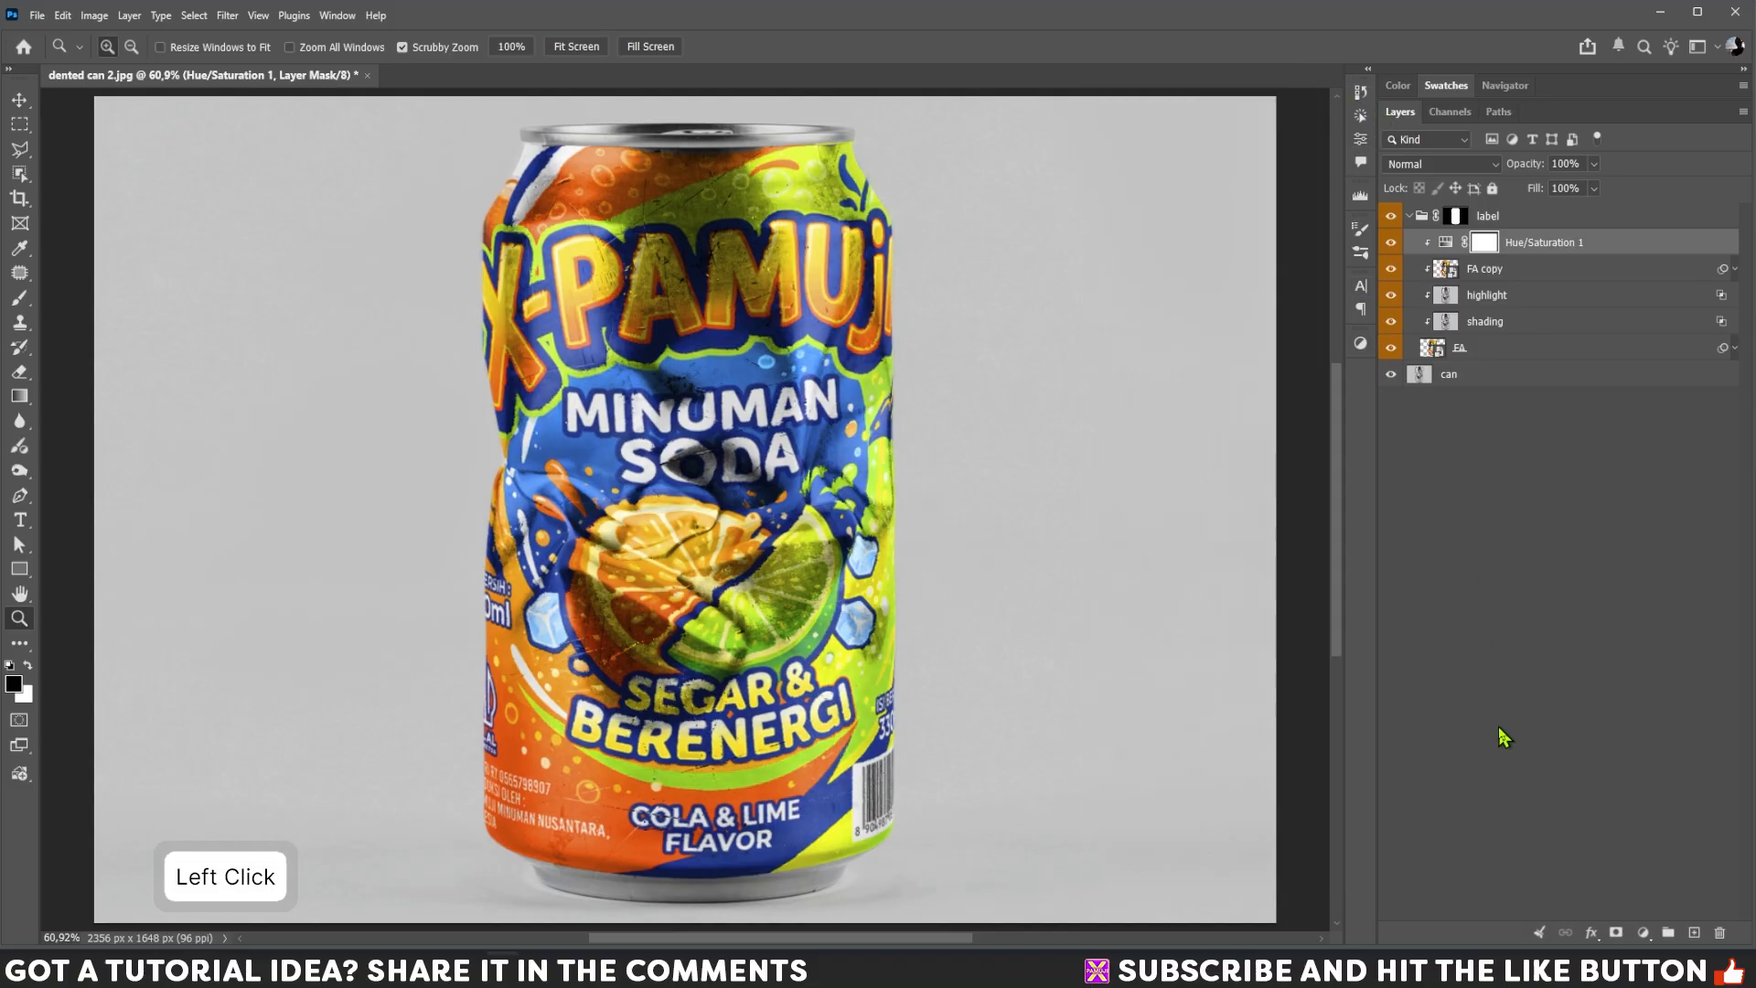